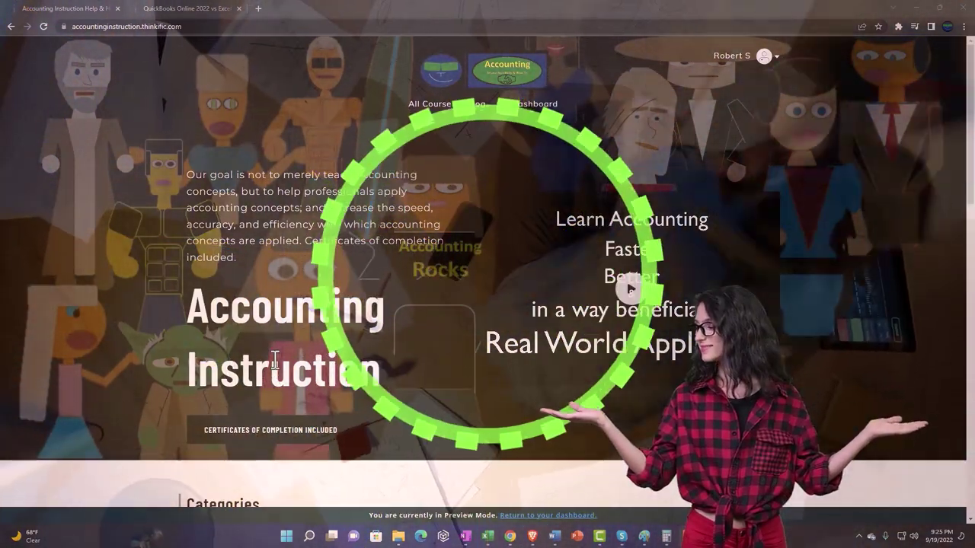
- Browse the course categories on the Accounting Instruction site, and look through the lesson sections of the QuickBooks Online 2022 course
scroll(134, 417, "down", 4)
scroll(134, 415, "down", 3)
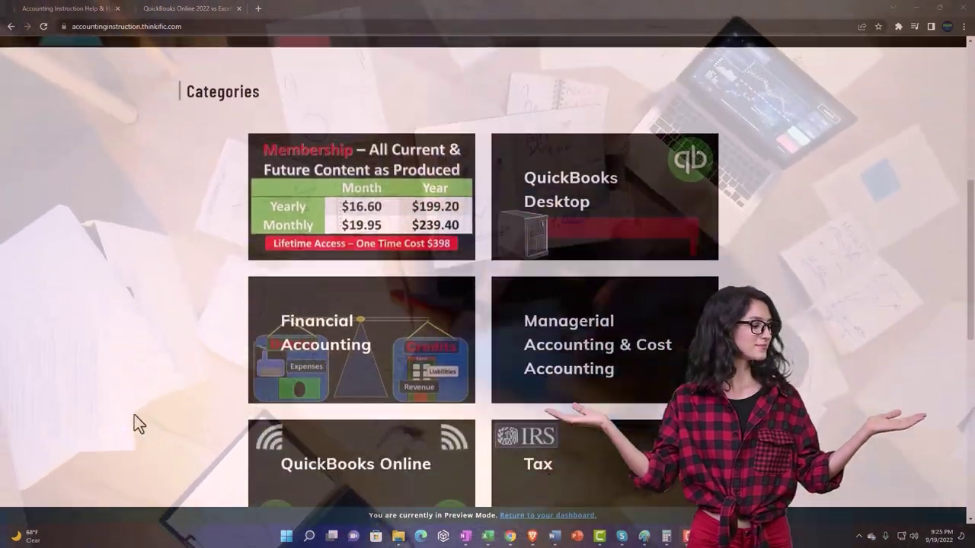
scroll(134, 415, "down", 6)
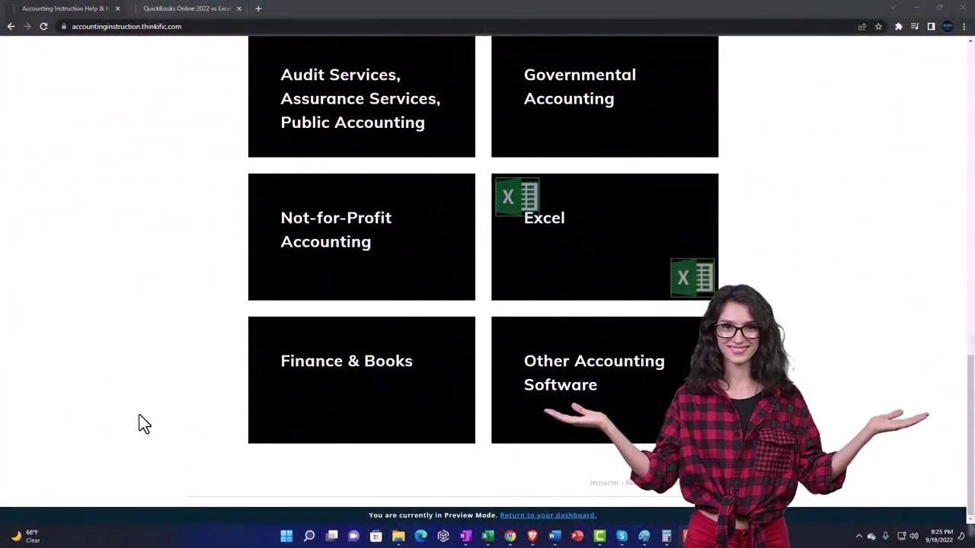
left_click(174, 11)
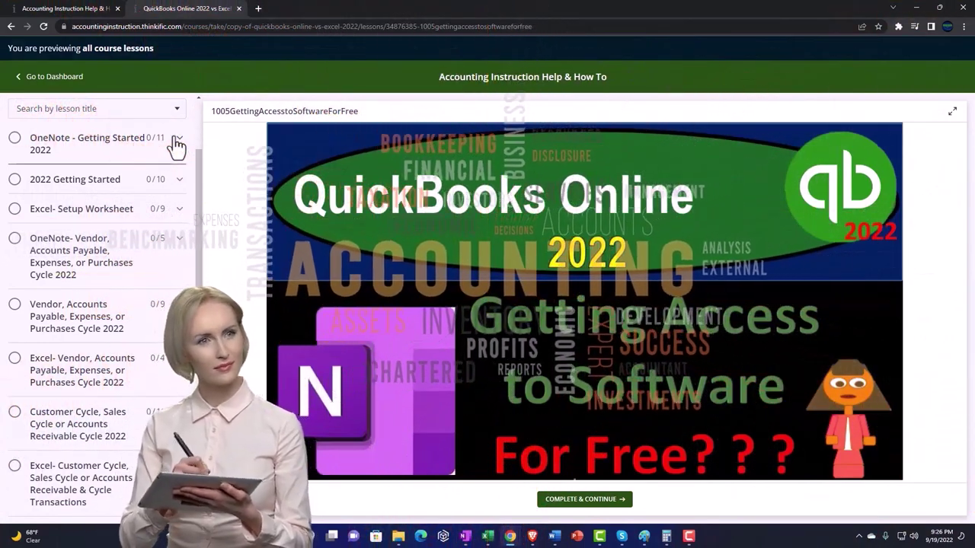
left_click(176, 143)
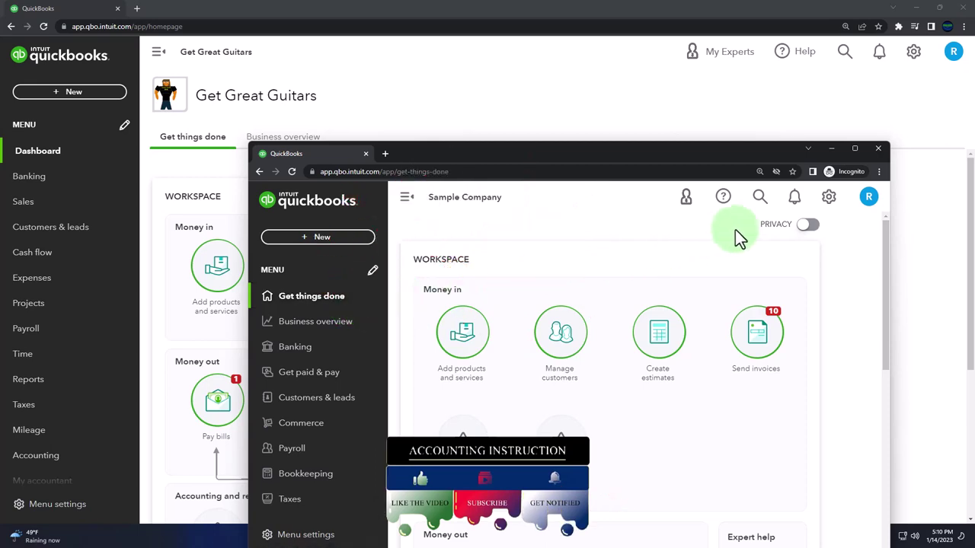
- Open the settings of the Sample Company to check its view option
left_click(831, 202)
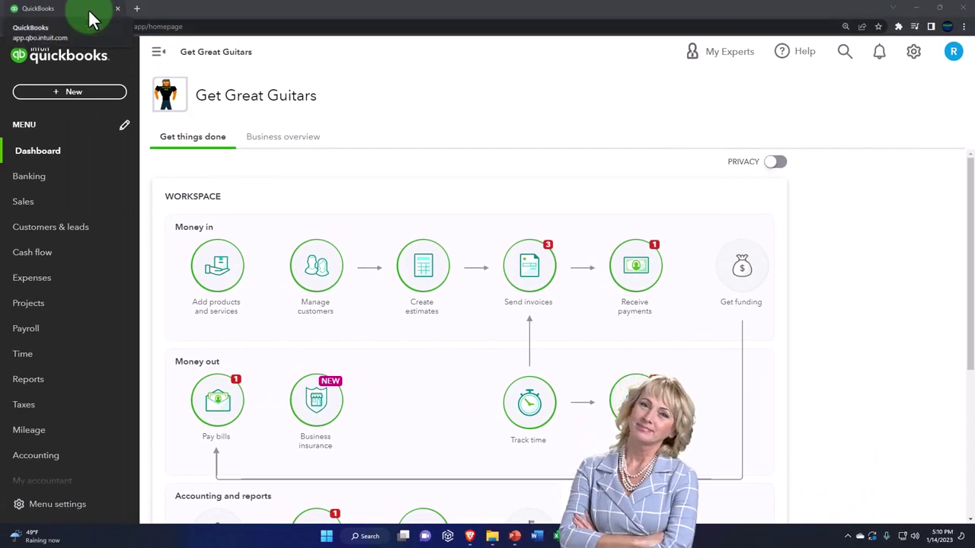
- Duplicate the Get Great Guitars browser tab twice so that three copies of the company are open
right_click(88, 10)
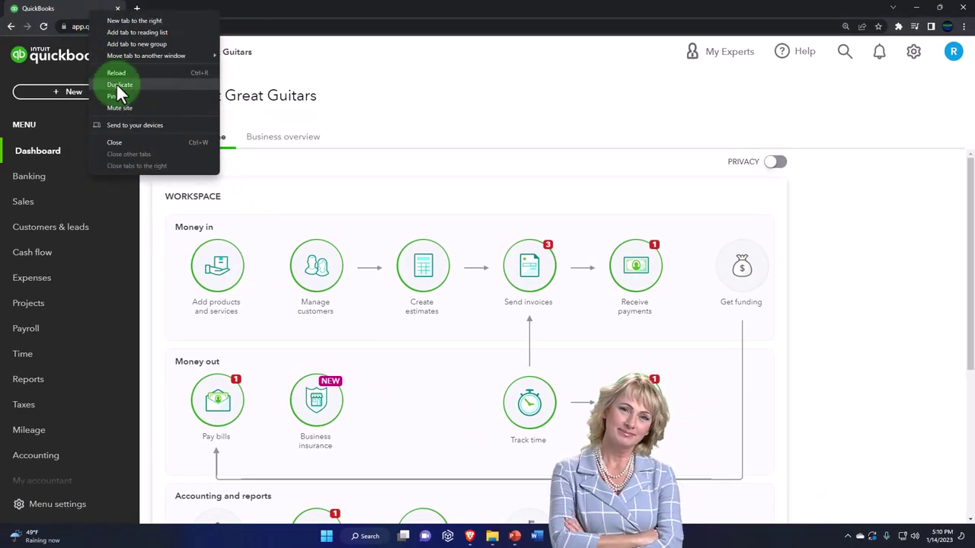
left_click(148, 84)
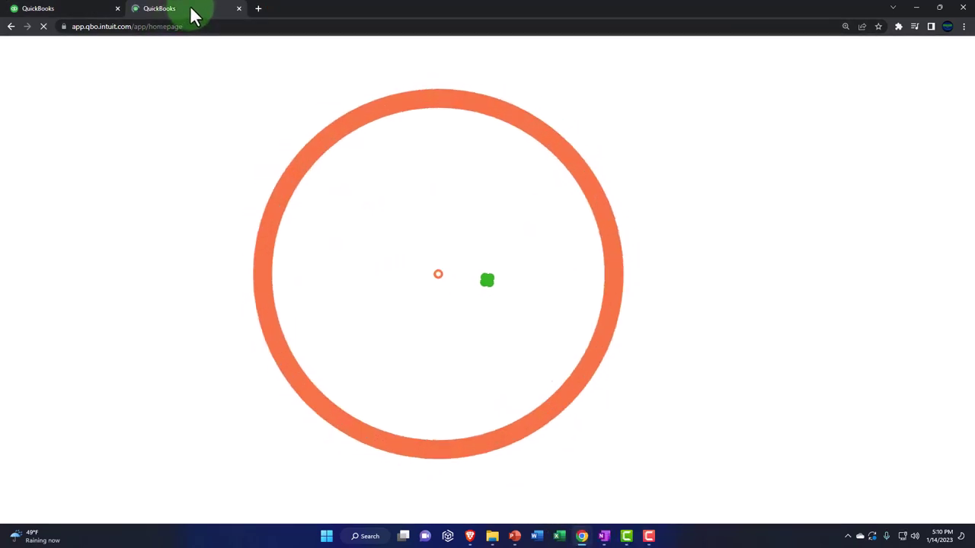
right_click(192, 9)
left_click(215, 80)
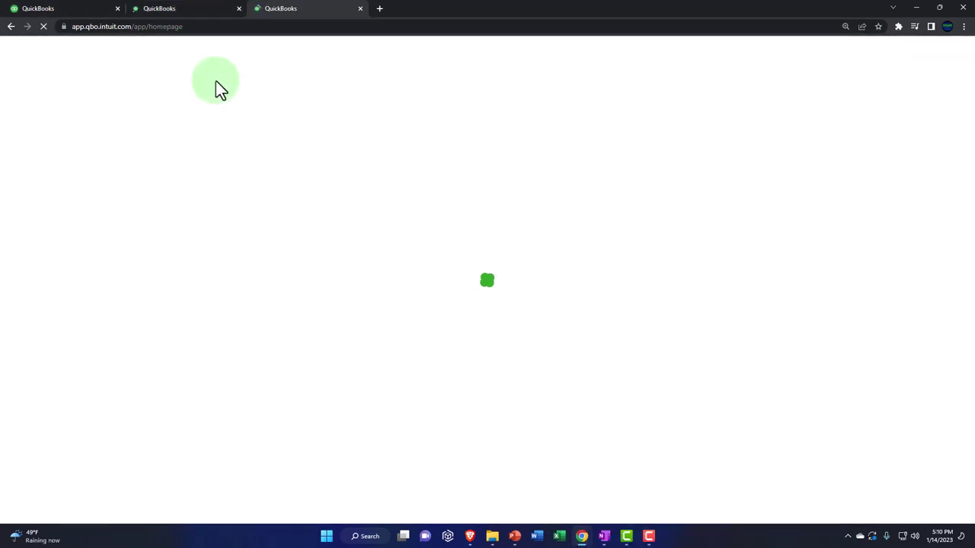
- Open the Balance Sheet from the favorite reports in the second Get Great Guitars tab
left_click(206, 10)
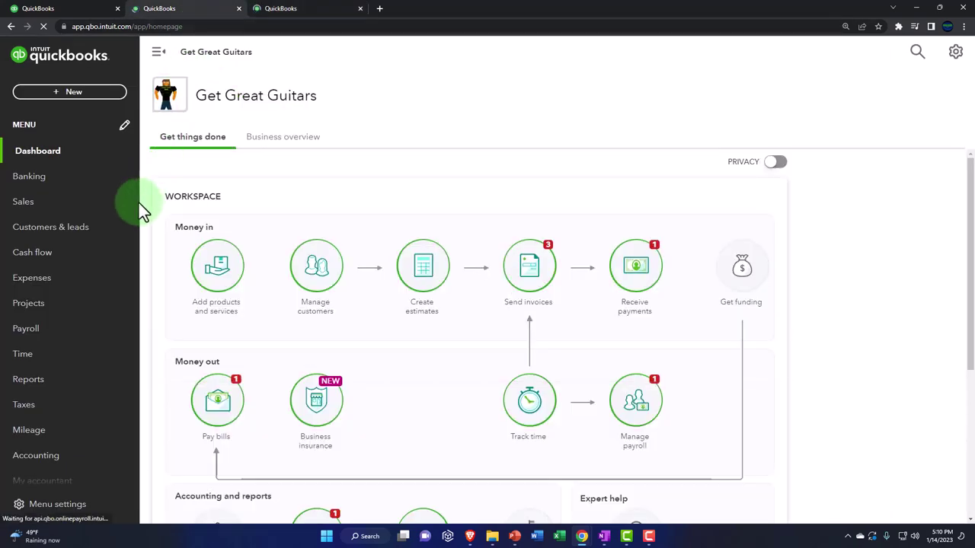
left_click(80, 390)
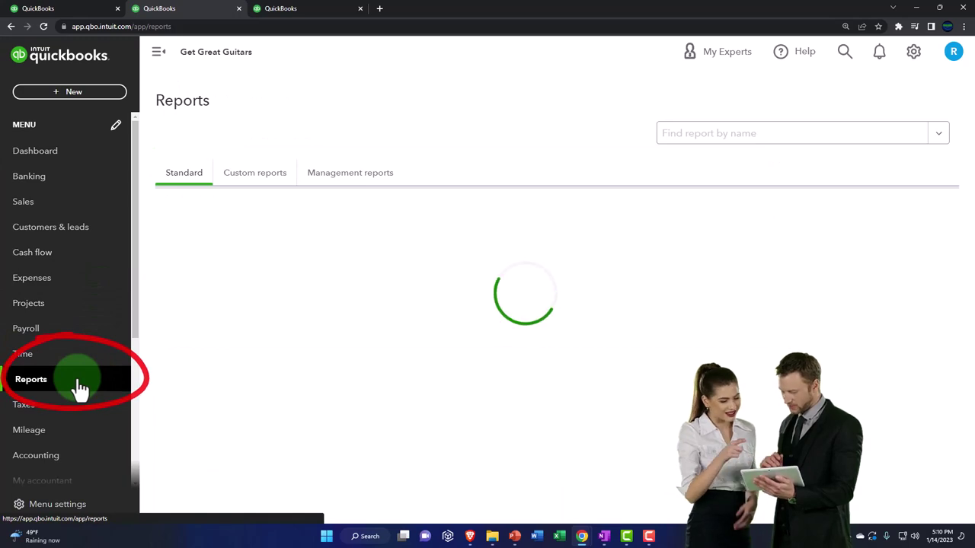
left_click(237, 378)
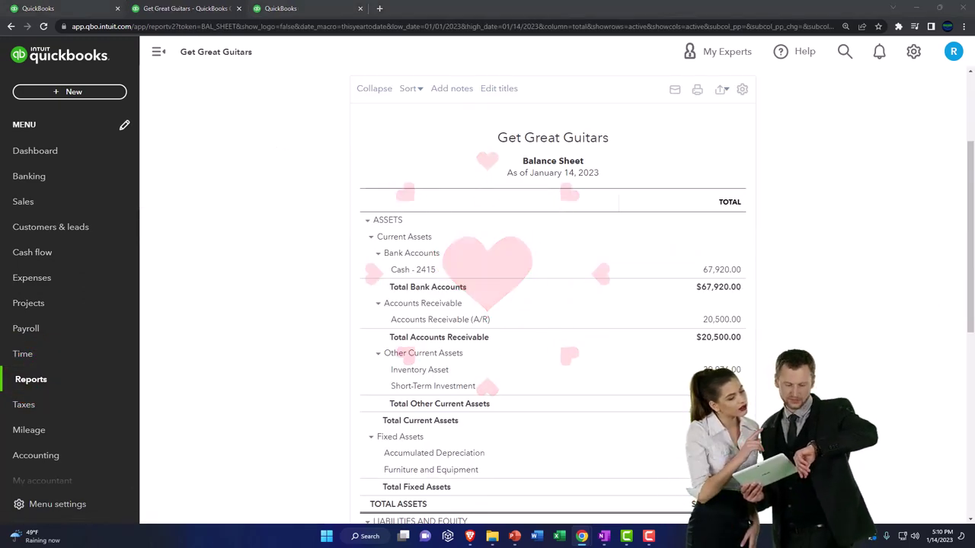
- Look at where the Reports page is located under Business overview in the Sample Company
left_click_drag(974, 101, 543, 85)
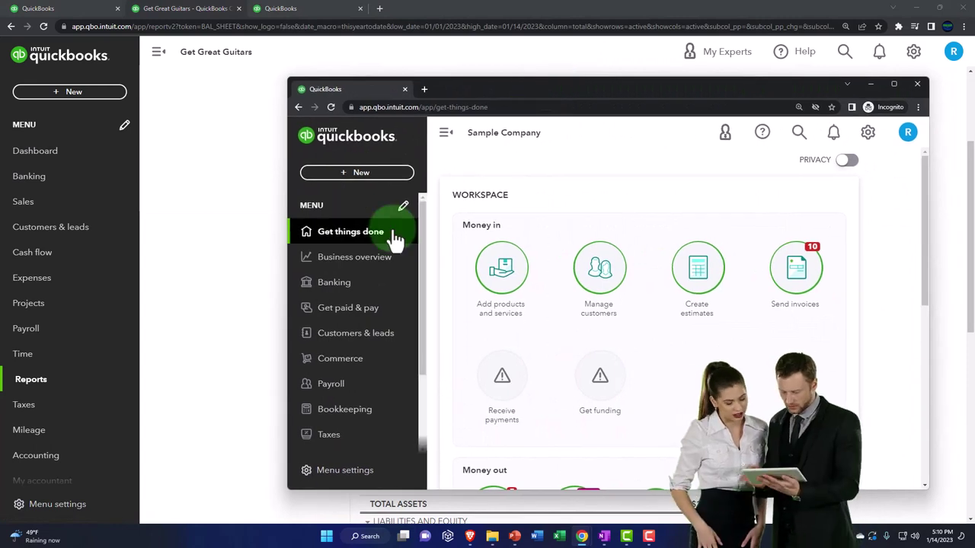
left_click(355, 259)
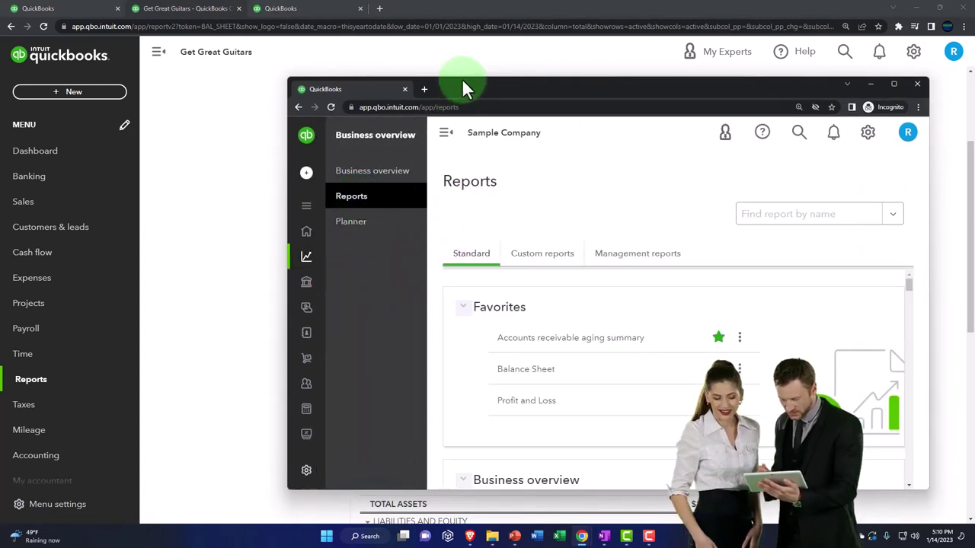
left_click_drag(462, 87, 974, 176)
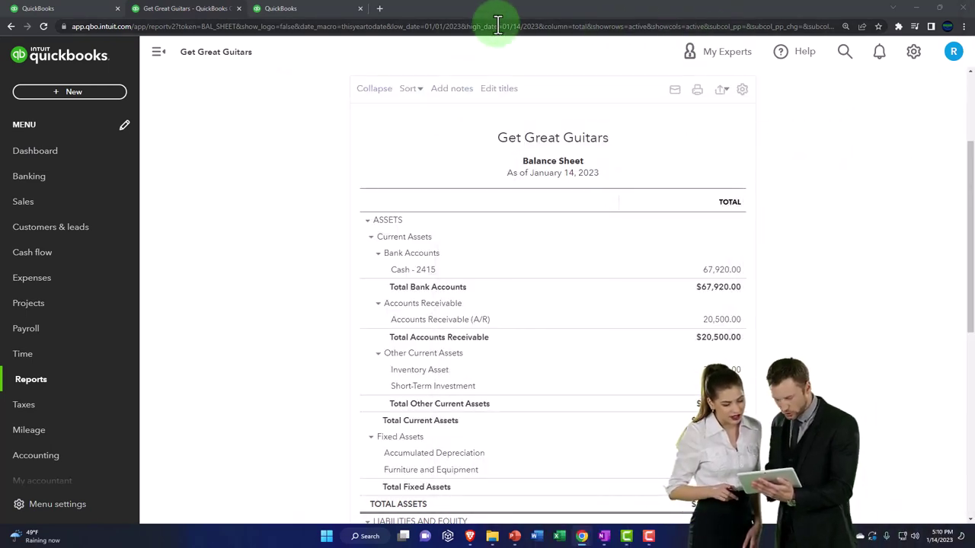
- Open the Profit and Loss report in the third tab and run it for 01/01/2023 to 12/31/2023
left_click(325, 9)
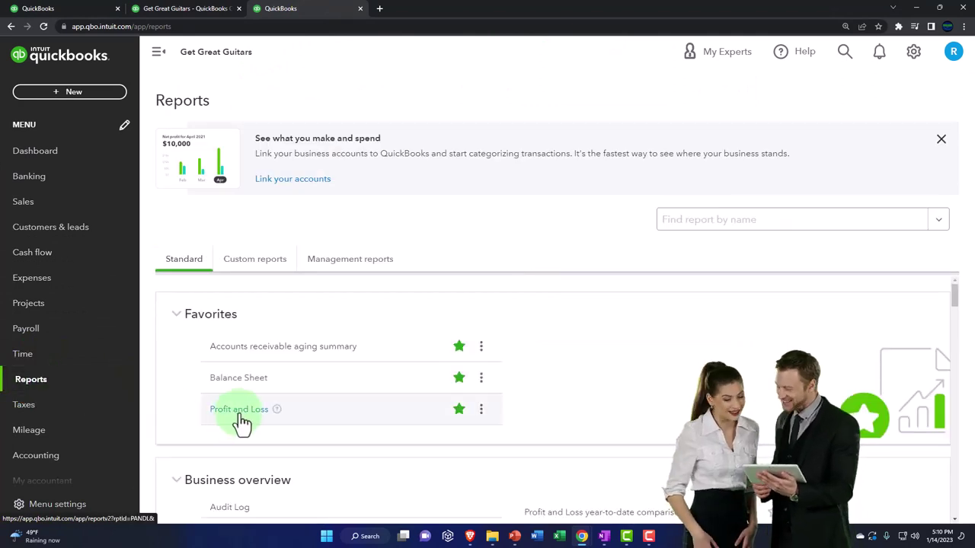
left_click(239, 412)
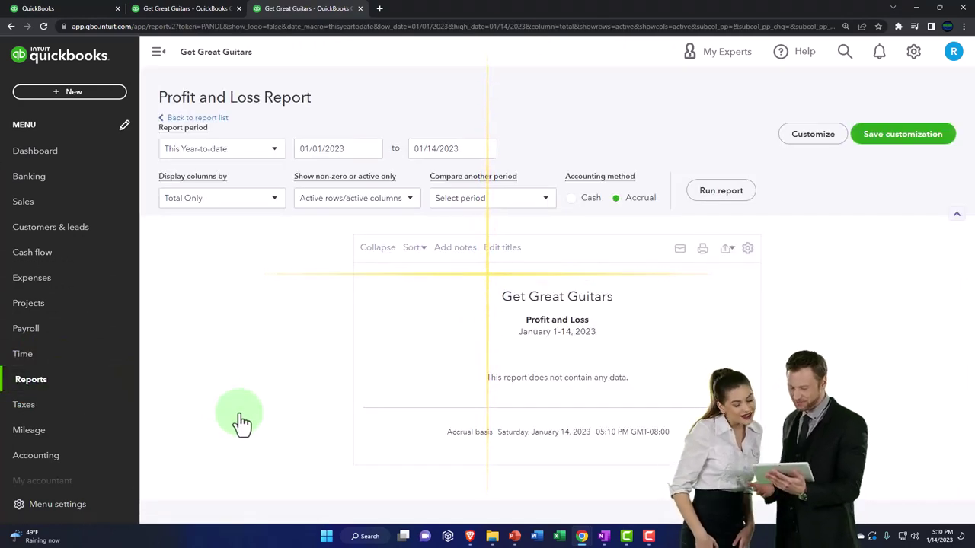
left_click(160, 59)
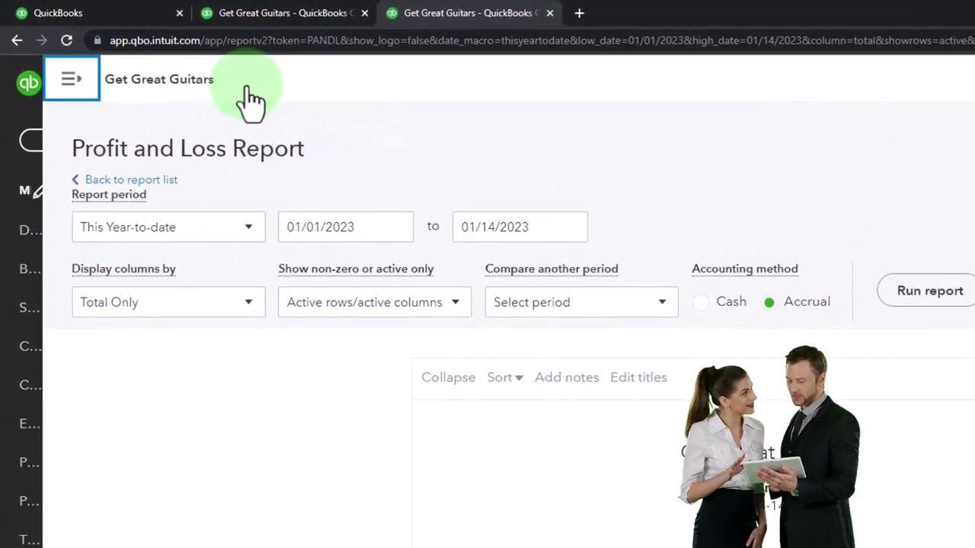
left_click(212, 479)
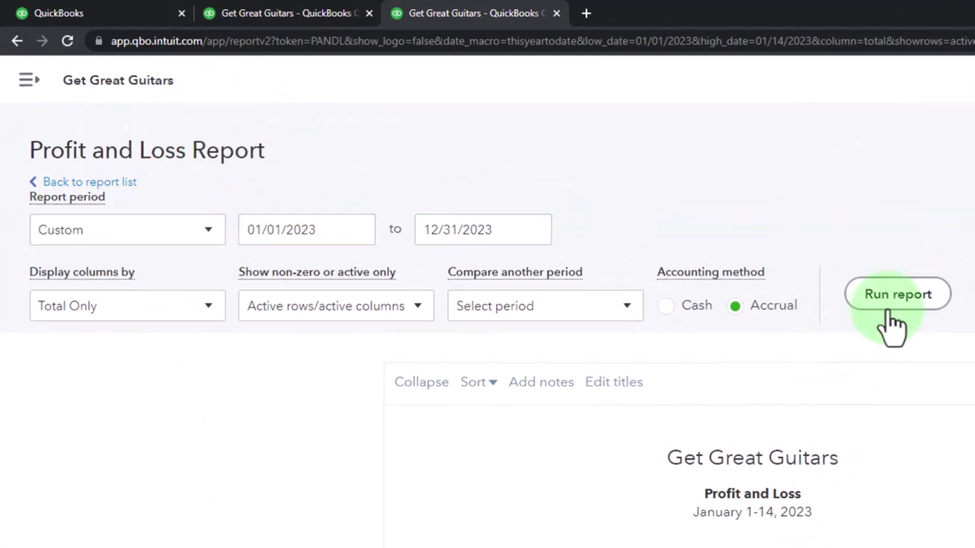
left_click(895, 303)
scroll(579, 206, "down", 2)
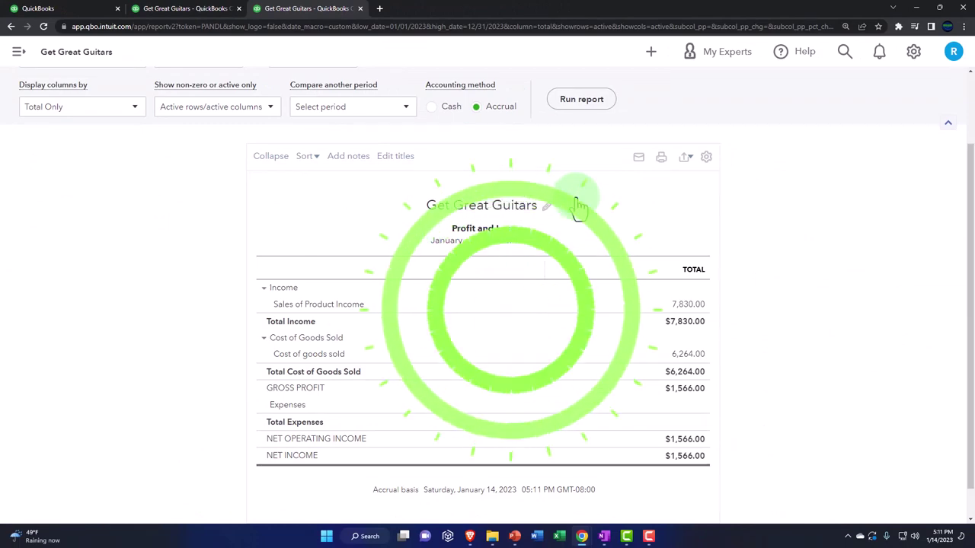
- Return to the Balance Sheet, collapse its navigation, and run the report for 01/01/2023 to 12/31/2023
left_click(204, 13)
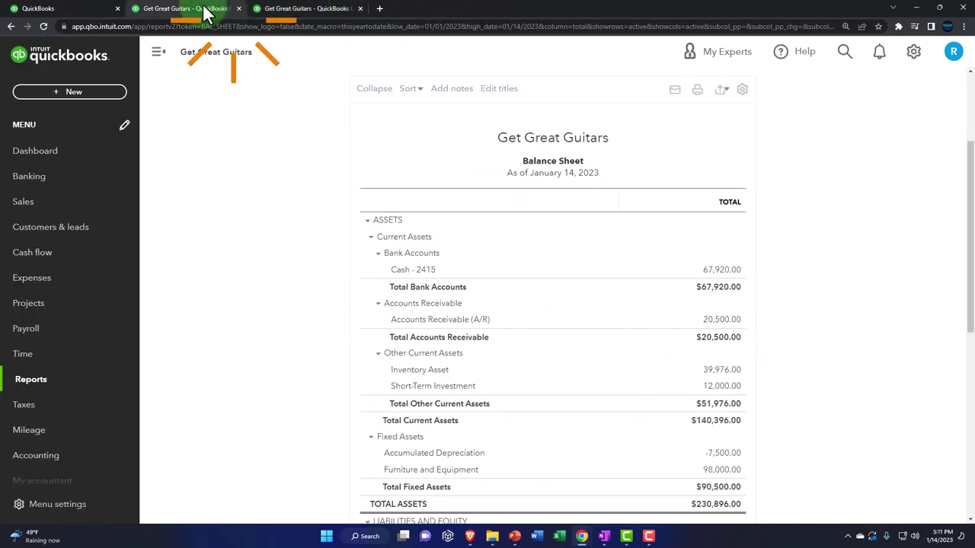
left_click(164, 61)
scroll(251, 168, "up", 3)
left_click(320, 221)
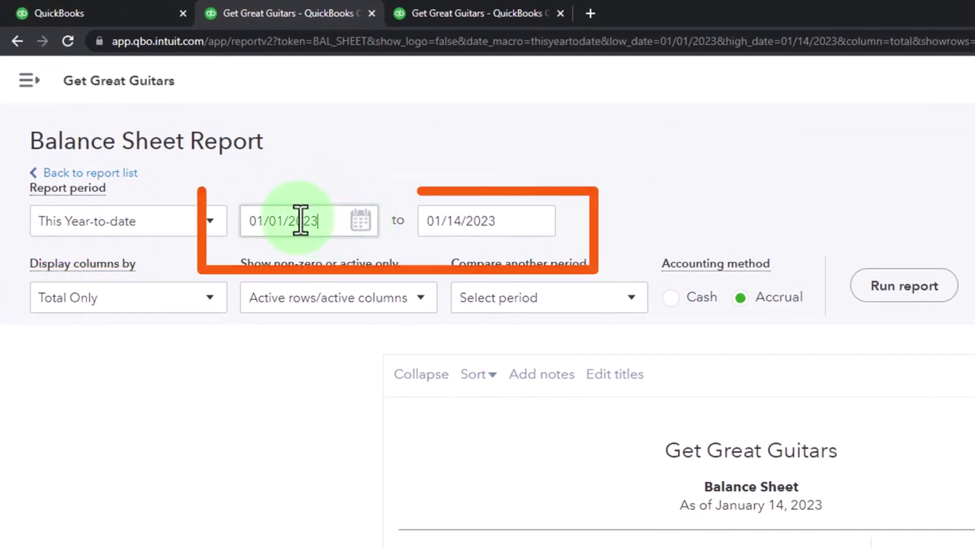
key("ctrl+a")
type("0")
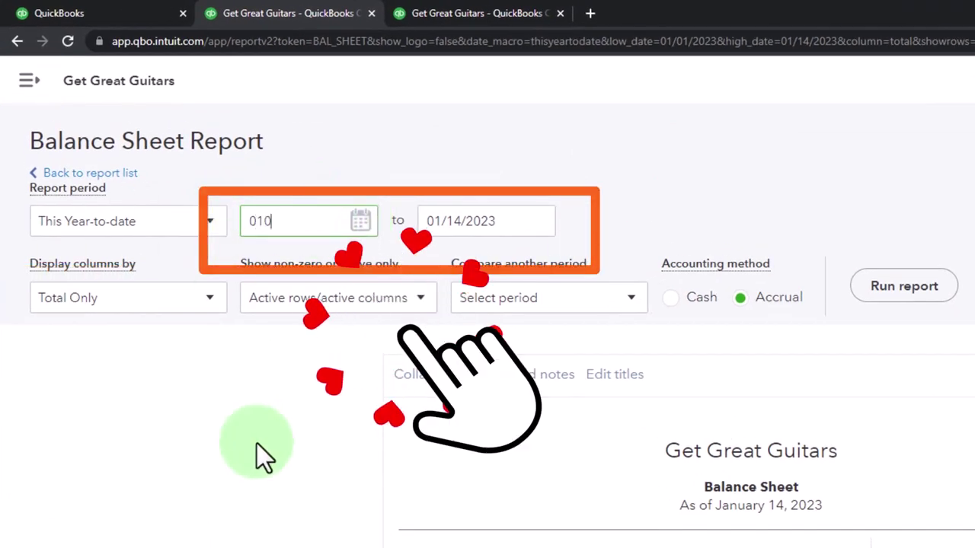
type("1/01/2023")
key("Tab")
type("12/31/2023")
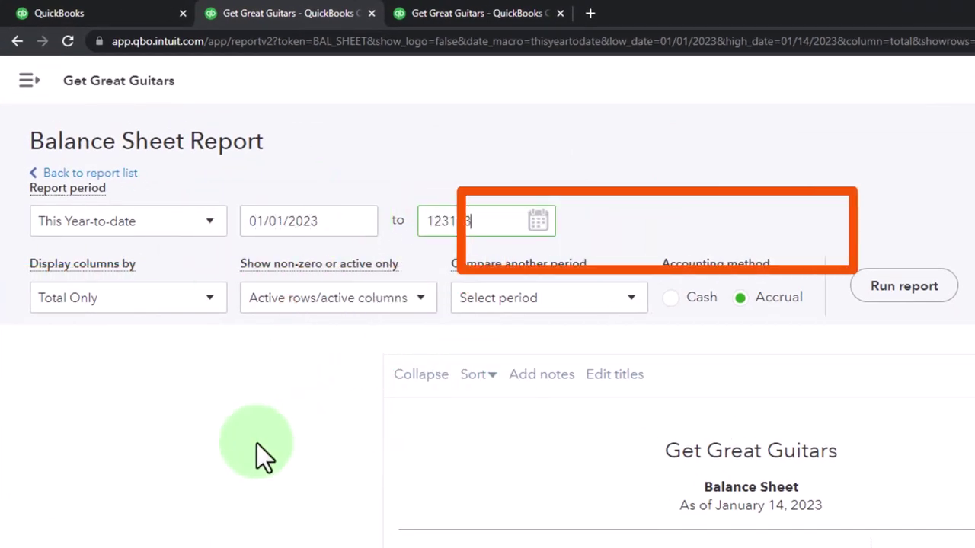
key("Tab")
left_click(904, 298)
scroll(581, 197, "down", 3)
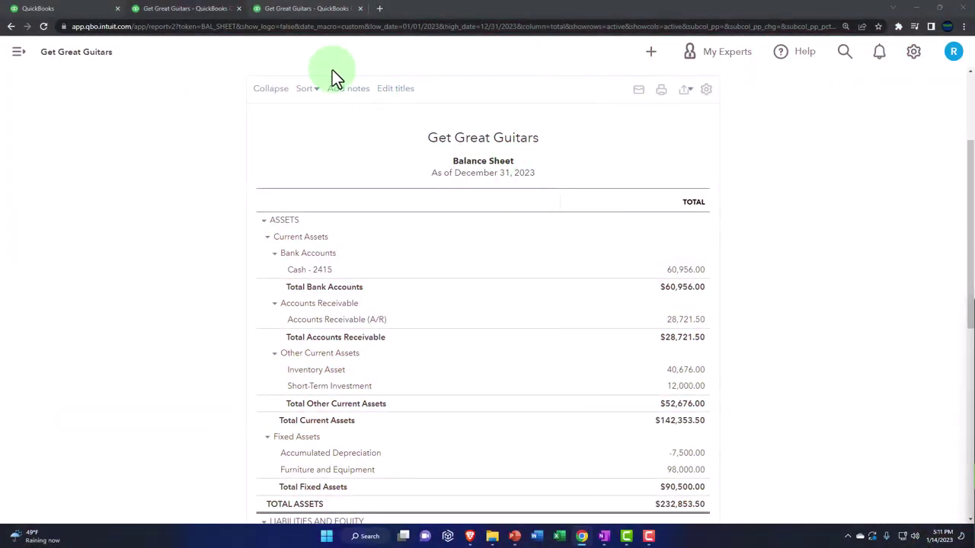
- Return to the first tab and review the customer, vendor, employee and other forms available for new transactions
left_click(76, 10)
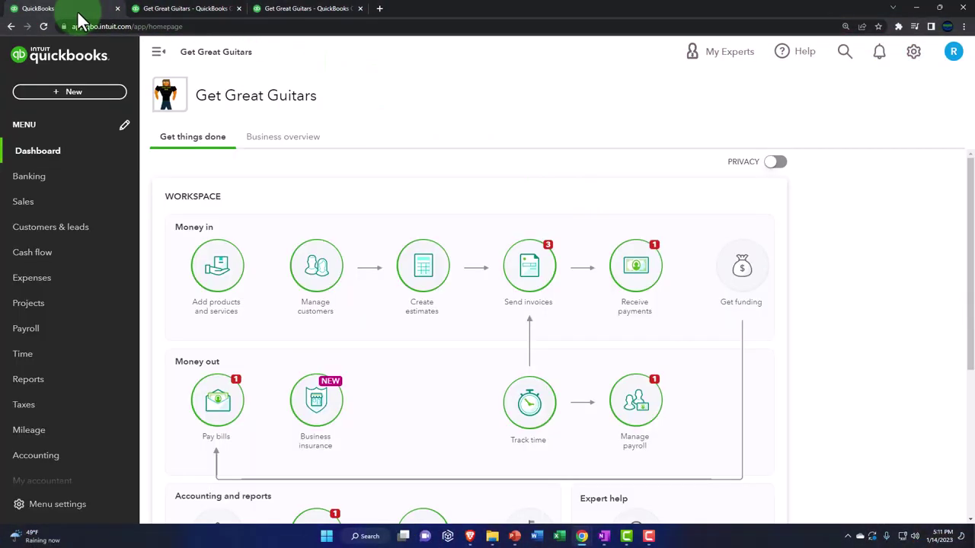
left_click(72, 92)
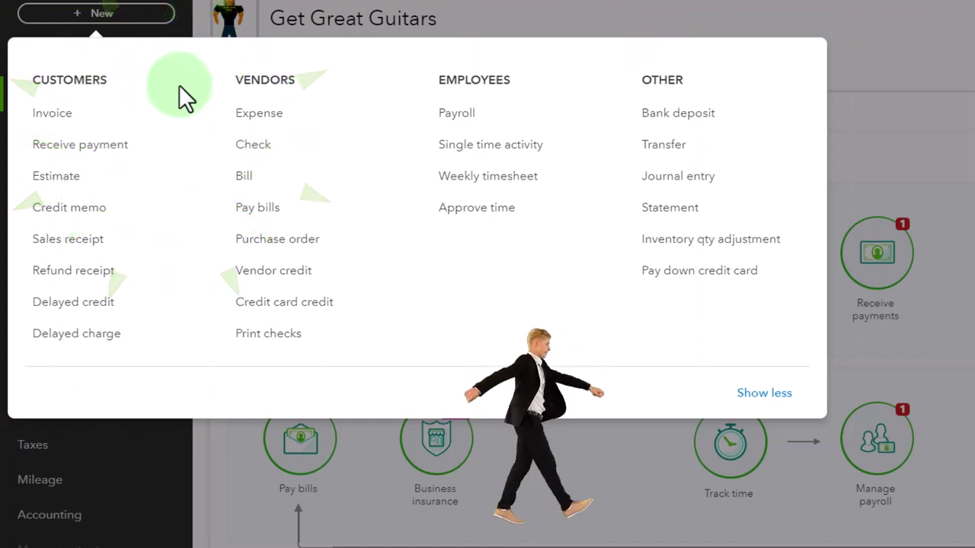
left_click(719, 122)
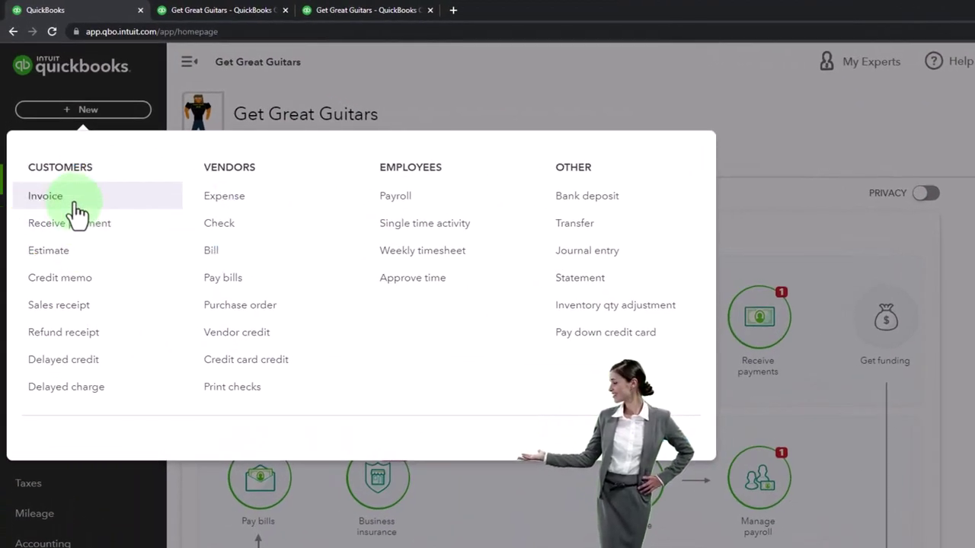
left_click(470, 66)
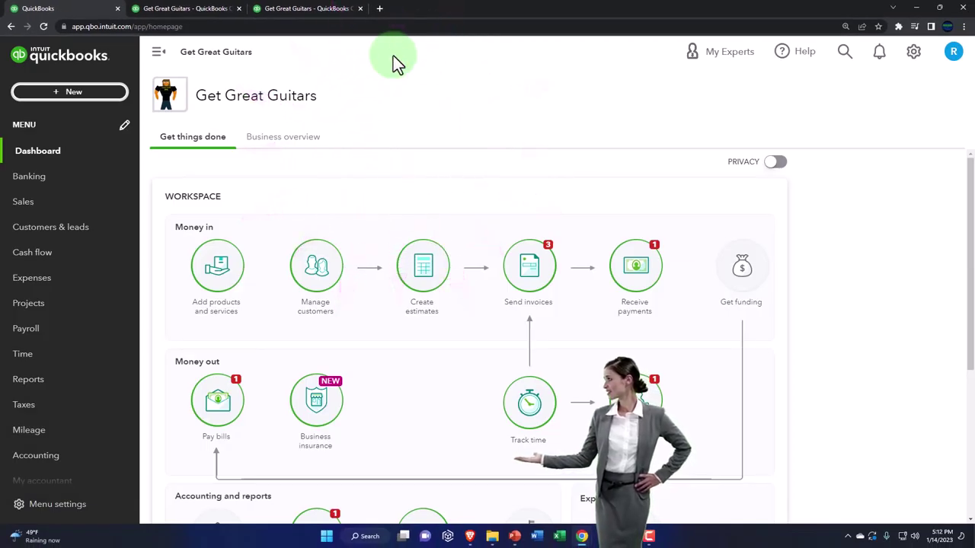
- Examine the Accounts Receivable (A/R) line on the Balance Sheet
left_click(195, 11)
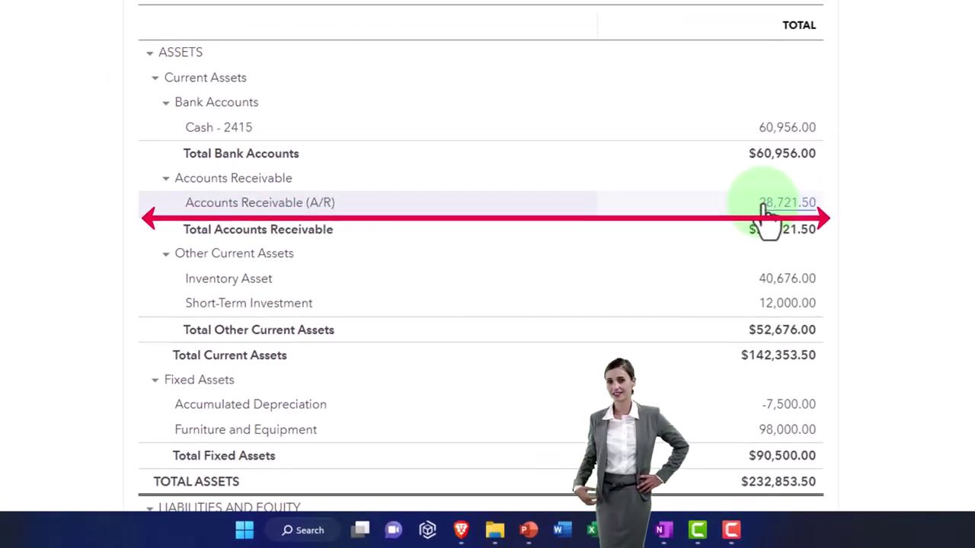
left_click(765, 206)
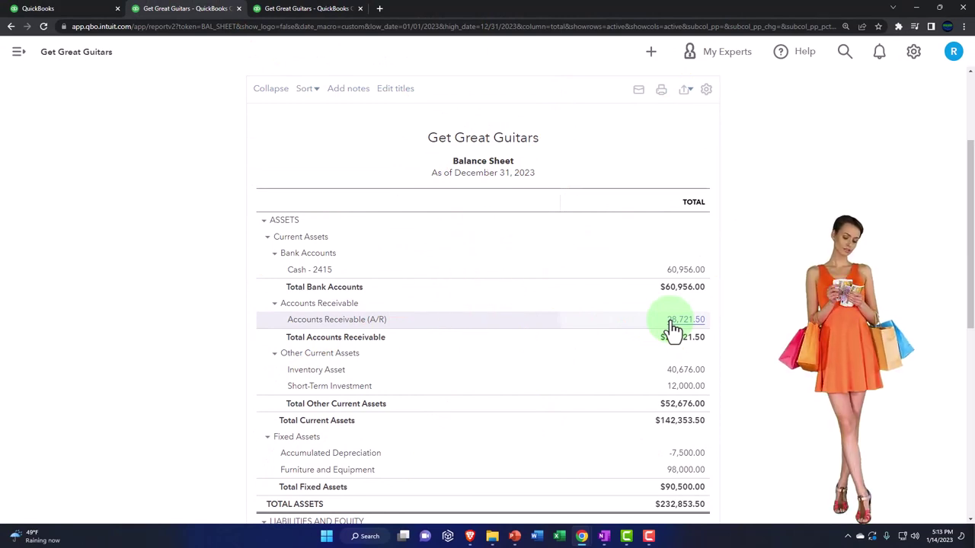
- Open the Customers list under Sales in the first tab and collapse the navigation to widen it
left_click(76, 11)
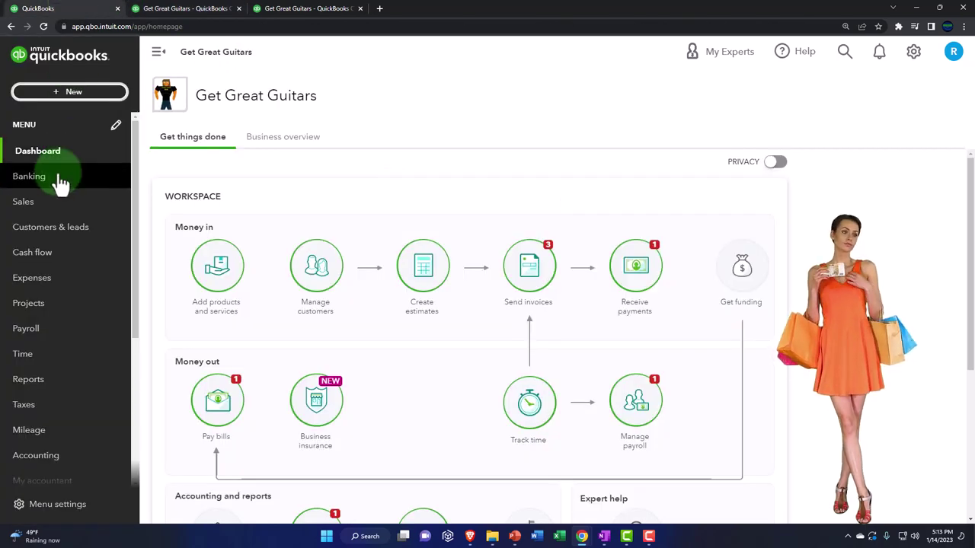
left_click(42, 203)
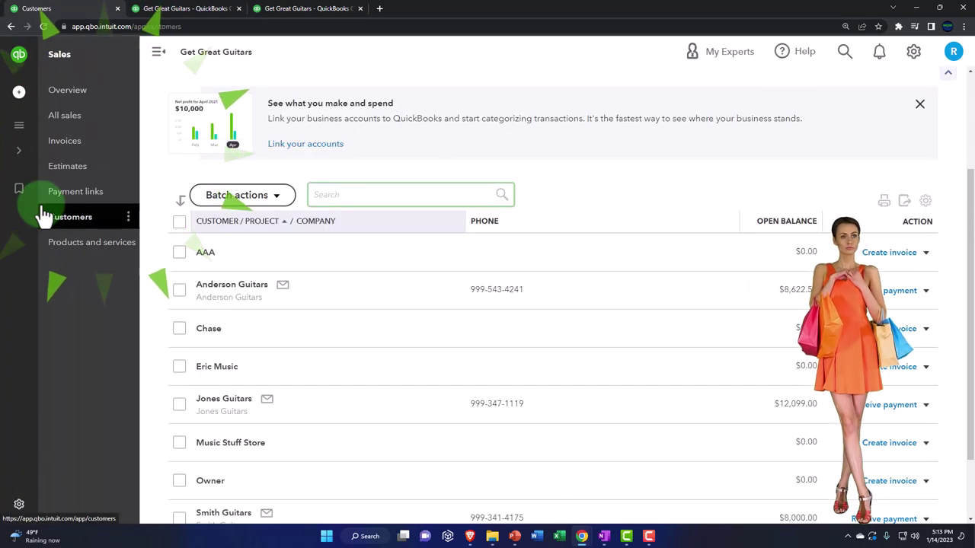
left_click(56, 225)
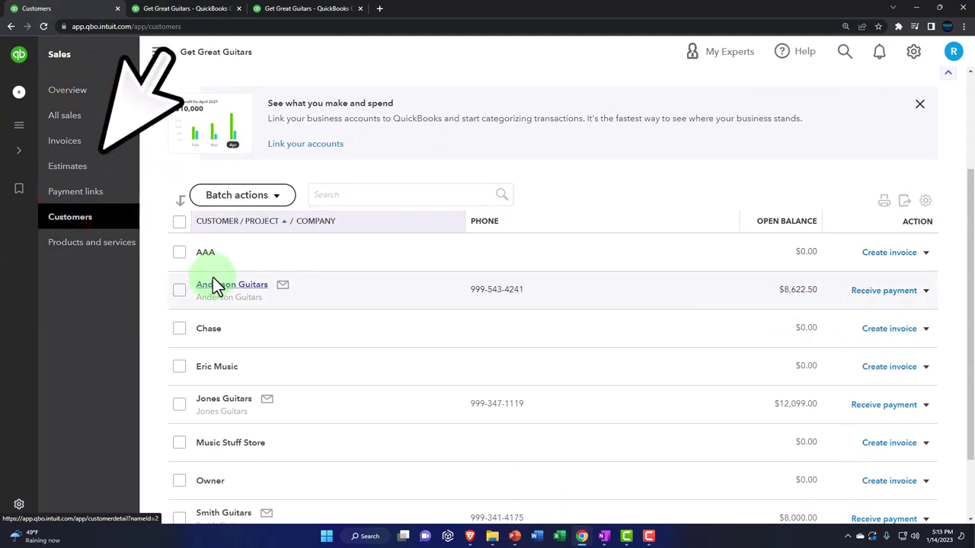
left_click(157, 54)
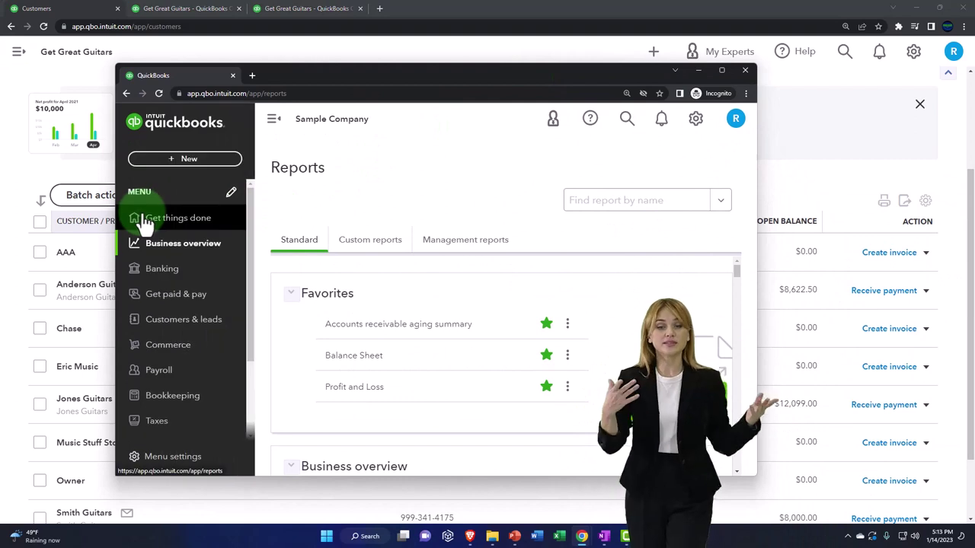
- Look at the Get paid & pay section in the Sample Company
left_click(171, 303)
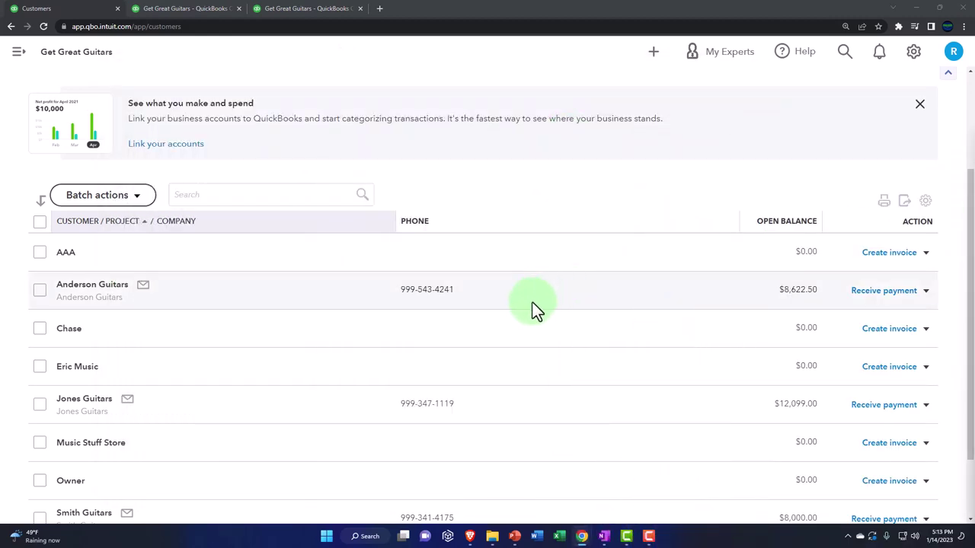
- Filter the Customers list to open invoices and review the other actions offered for Anderson Guitars
scroll(533, 302, "up", 2)
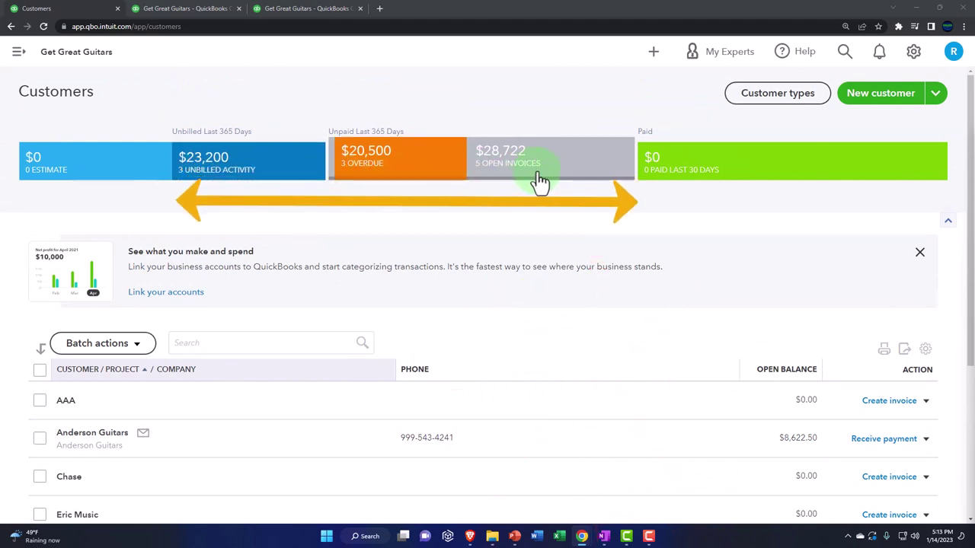
left_click(540, 182)
scroll(557, 297, "down", 1)
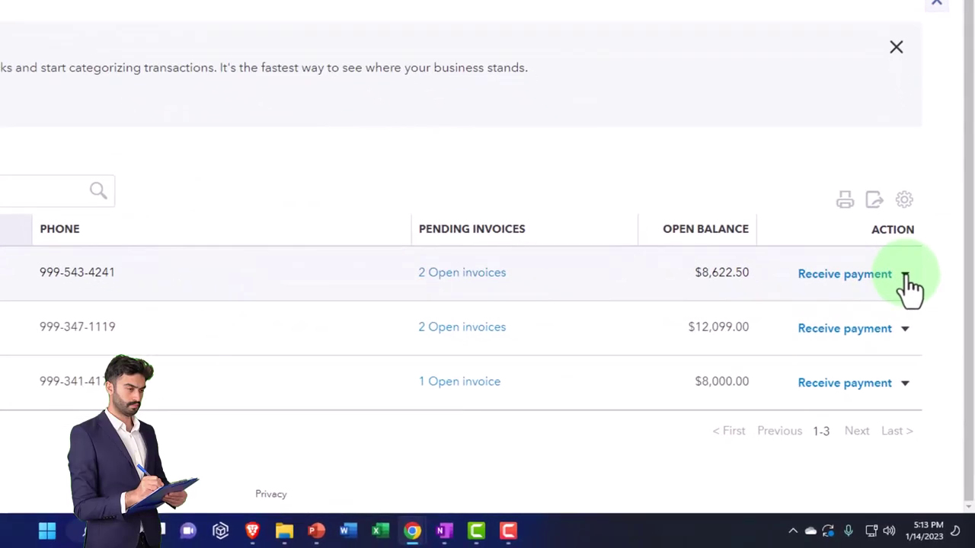
left_click(906, 275)
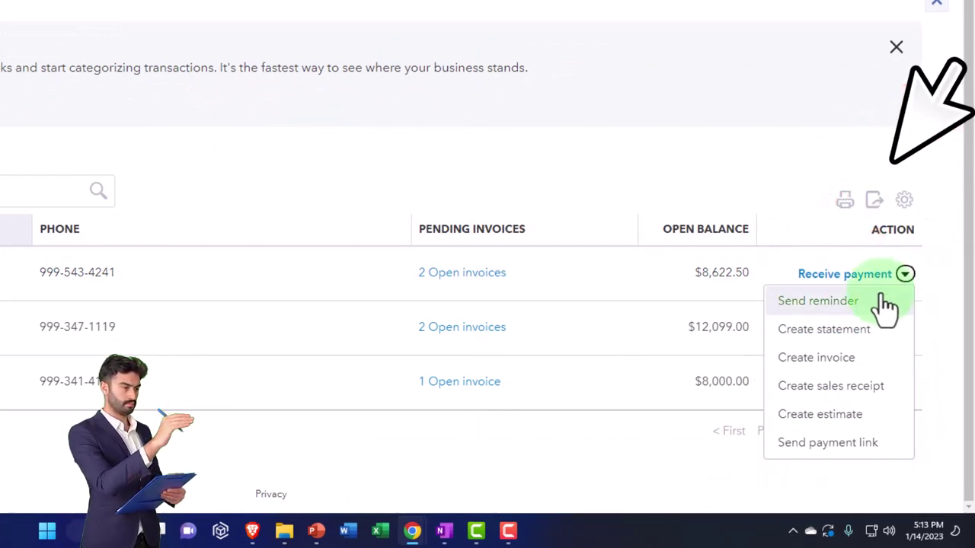
left_click(613, 457)
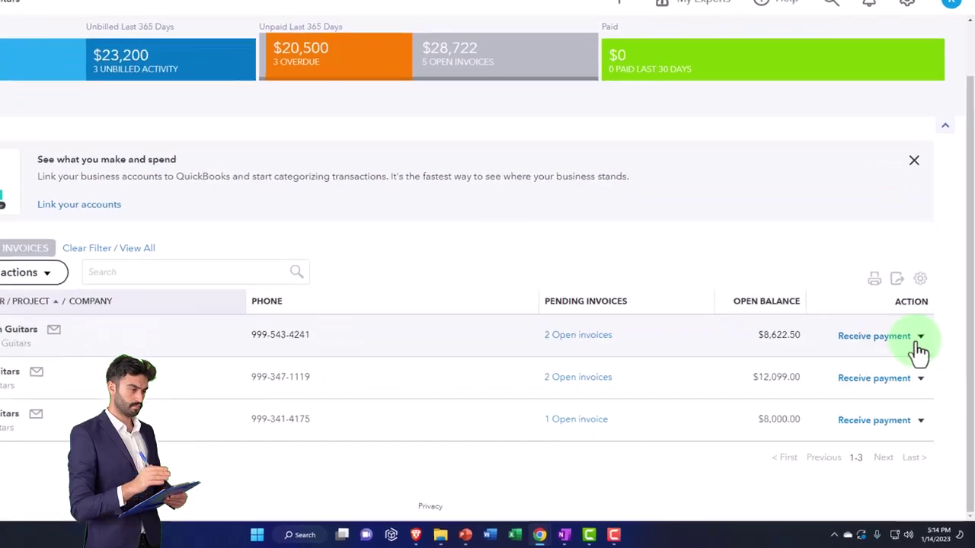
- View the Receive Payment form from the Anderson Guitars row and close it without saving
left_click(925, 357)
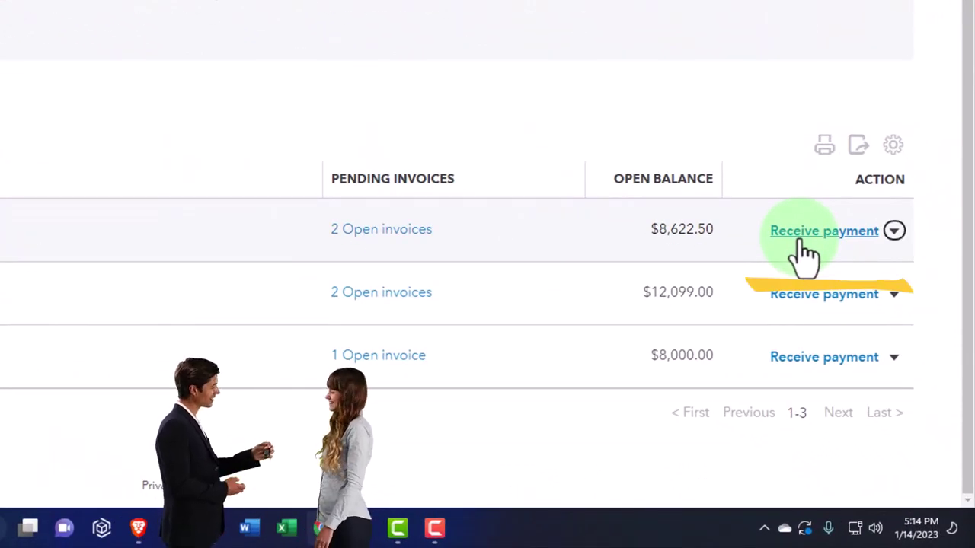
left_click(801, 240)
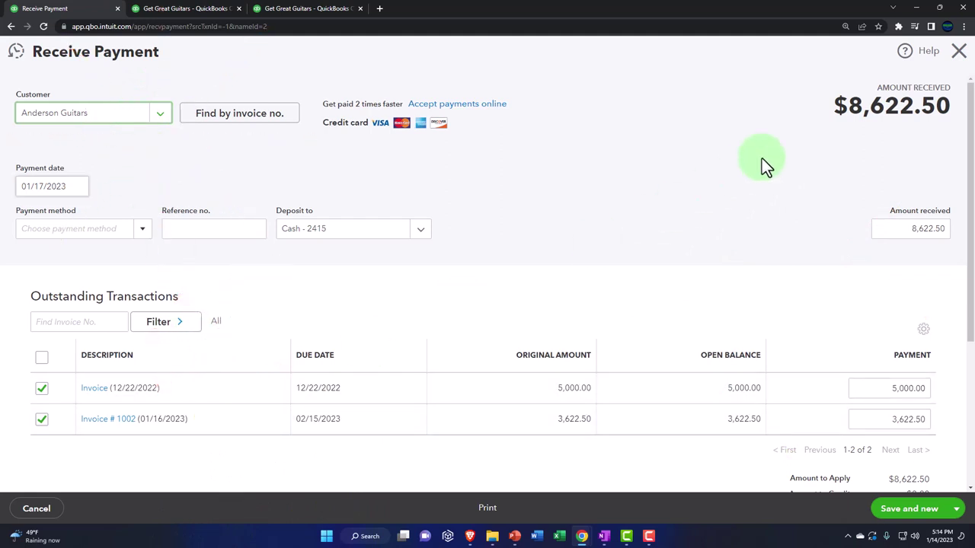
left_click(958, 53)
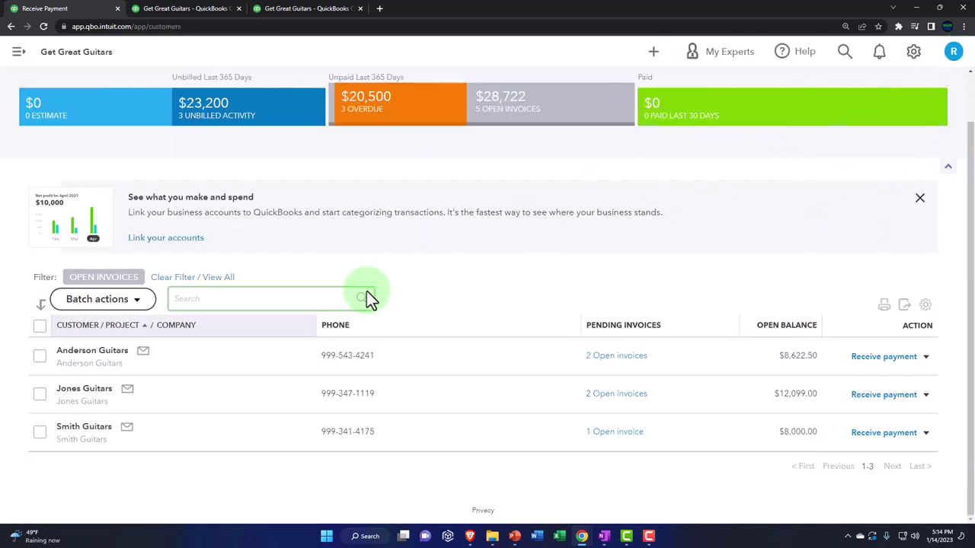
- Open All sales under Sales, collapse the navigation, and clear the open invoices filter to list all transactions
left_click(19, 56)
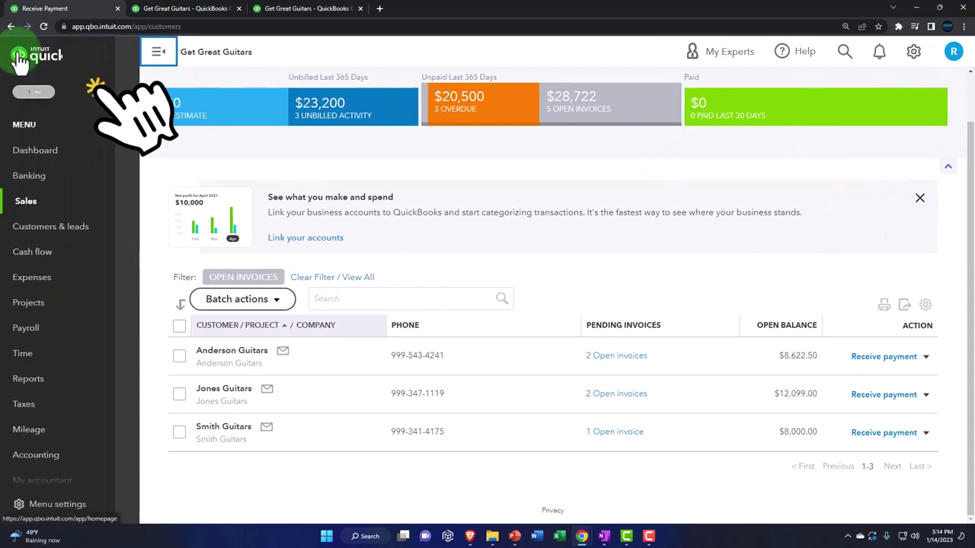
left_click(24, 204)
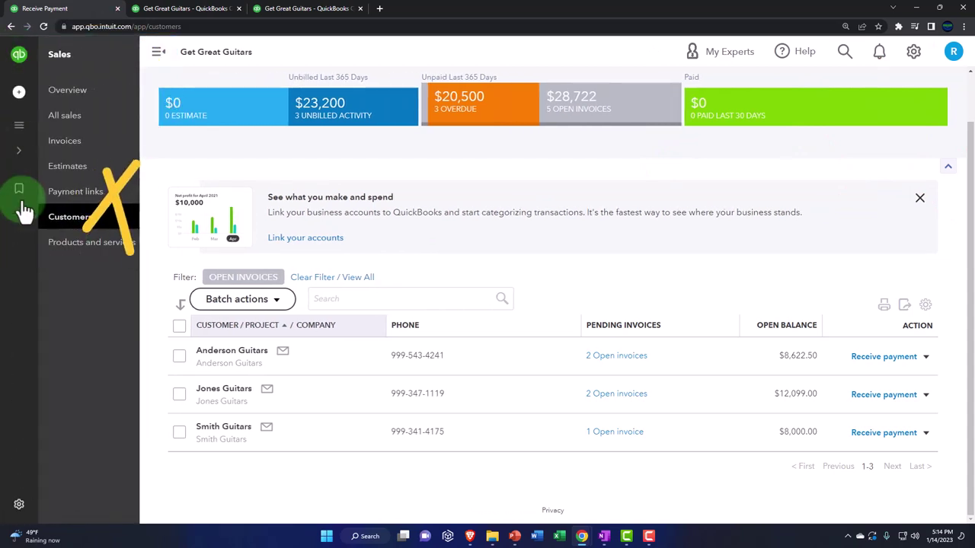
left_click(65, 122)
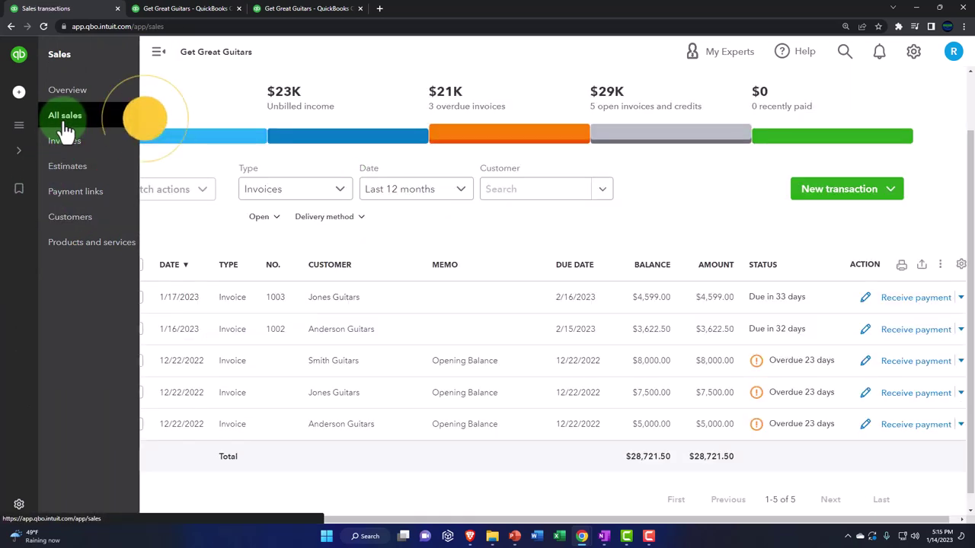
left_click(155, 57)
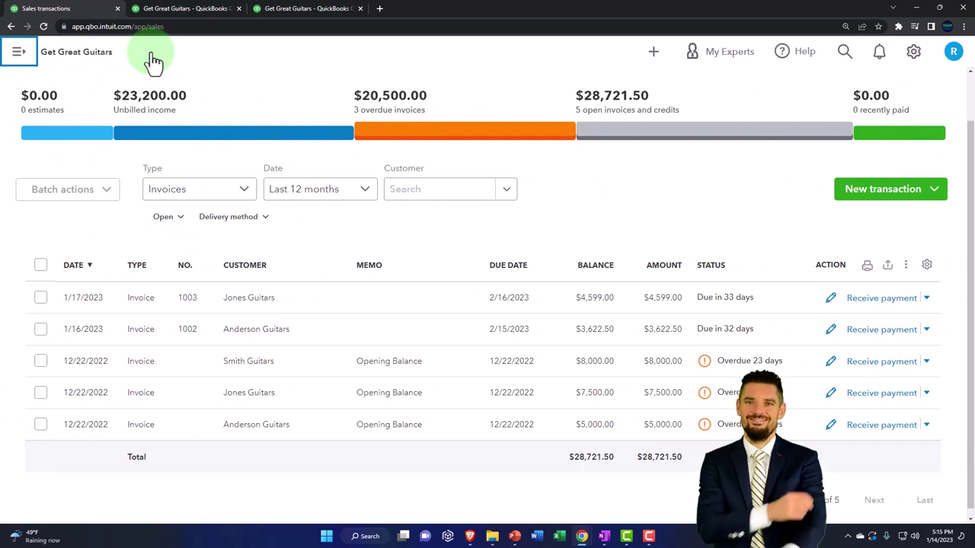
left_click(633, 135)
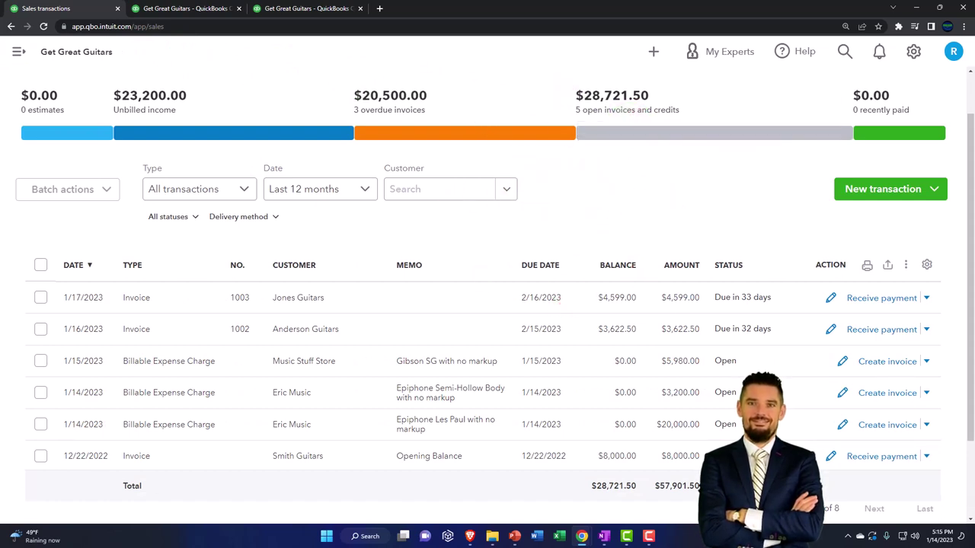
- View the All sales list under Bookkeeping transactions in the Sample Company window
left_click_drag(764, 142, 430, 99)
mouse_move(184, 263)
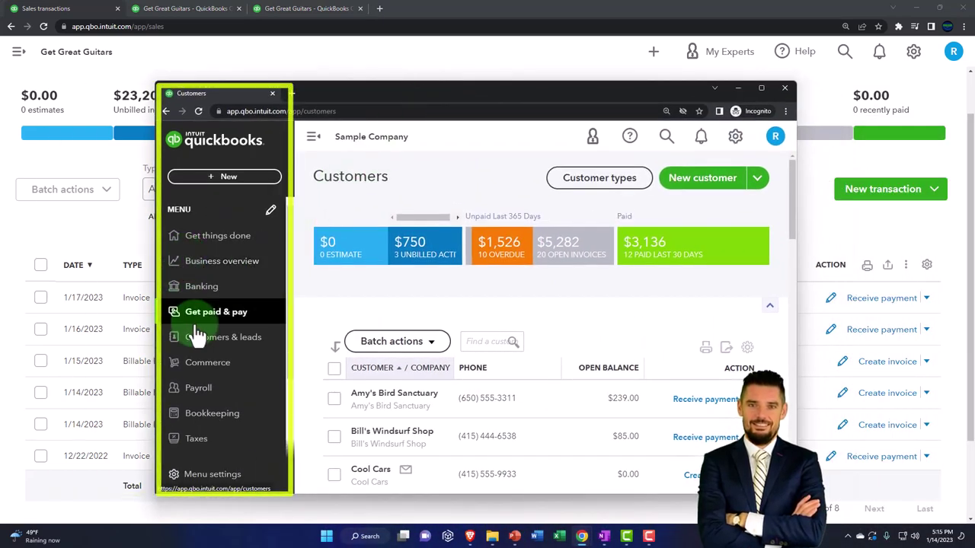
left_click(196, 420)
left_click(227, 181)
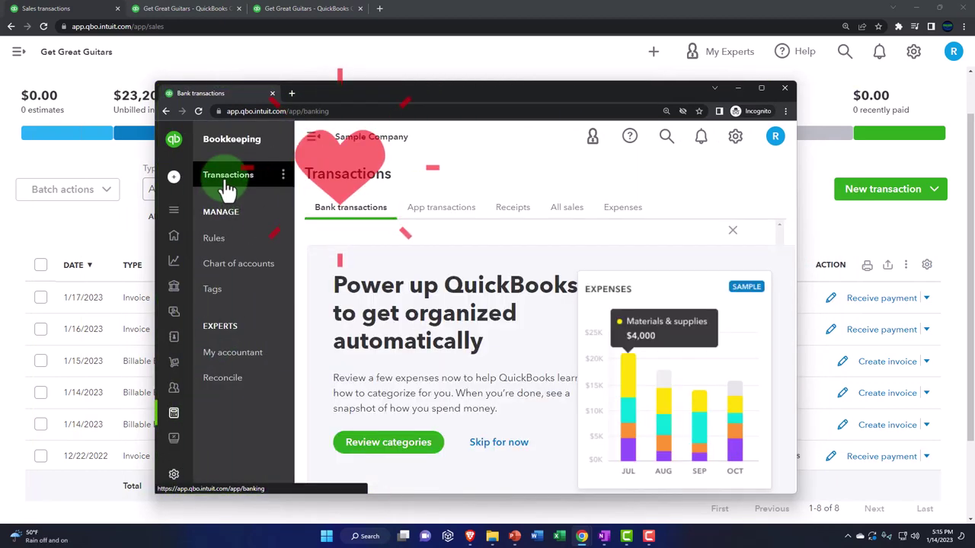
left_click(568, 213)
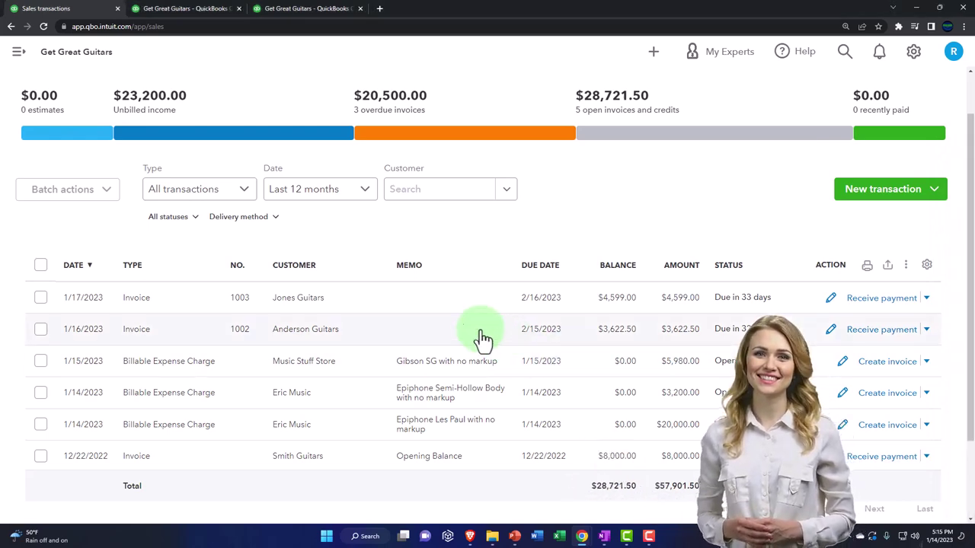
- Filter the Get Great Guitars sales transactions by type Invoices with open status
left_click(195, 219)
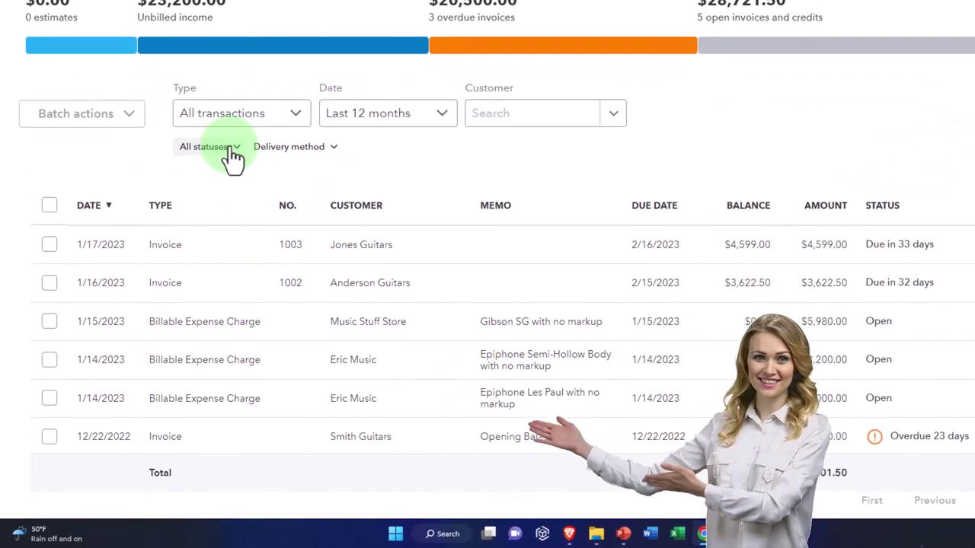
left_click(272, 126)
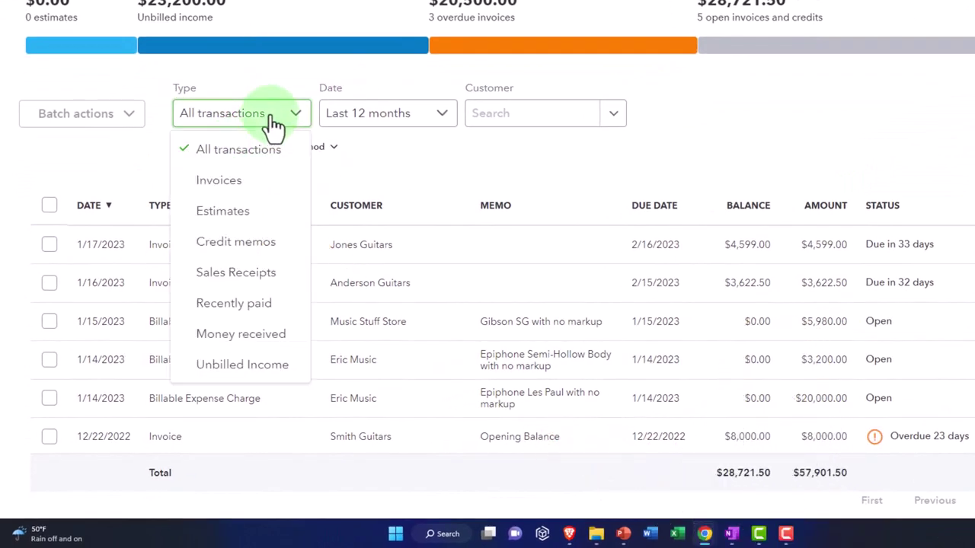
left_click(226, 184)
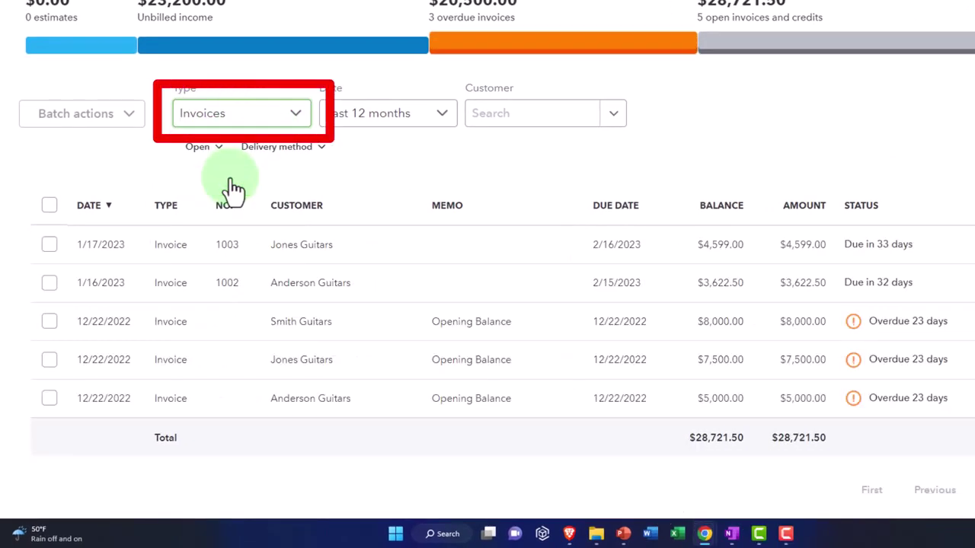
left_click(215, 150)
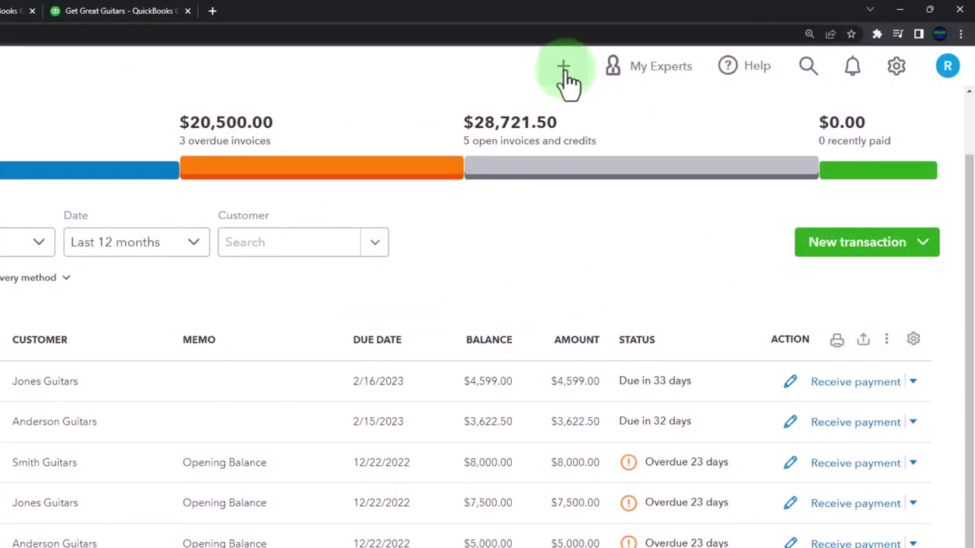
- Start a new Receive Payment form and choose Anderson Guitars as the customer
left_click(564, 69)
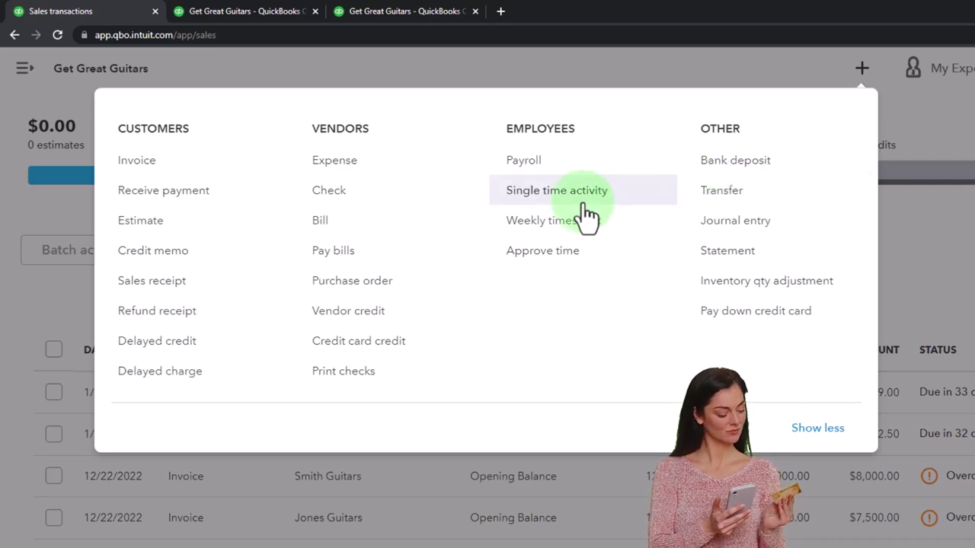
left_click(215, 201)
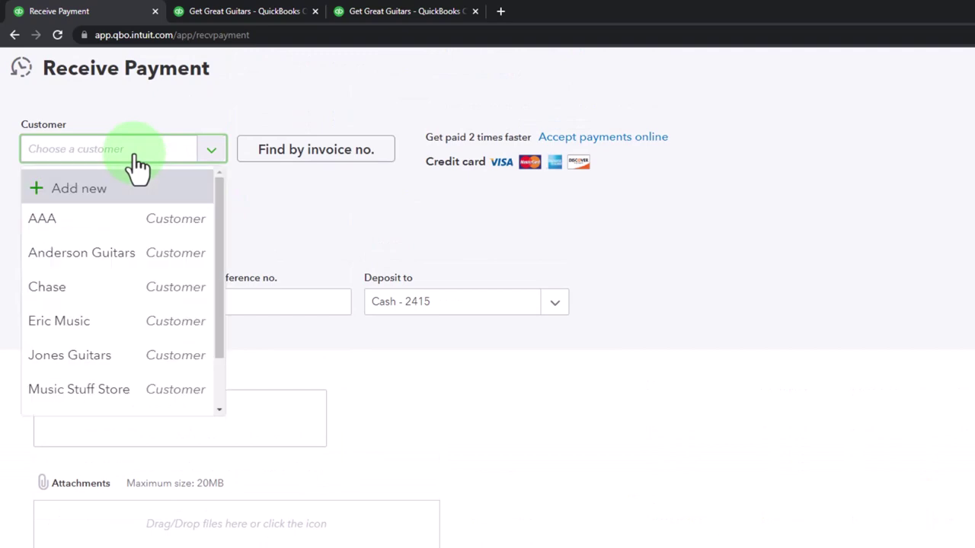
type("and")
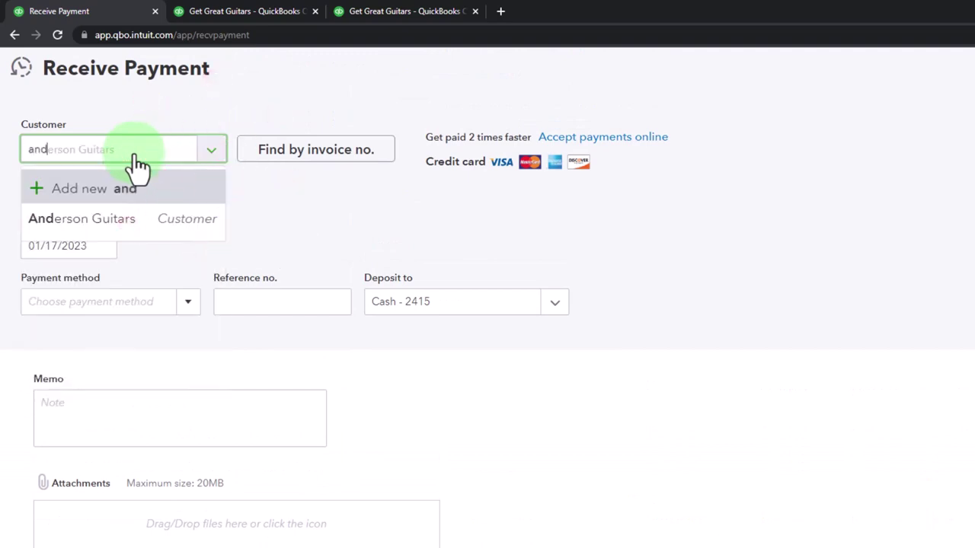
key("Down")
key("Tab")
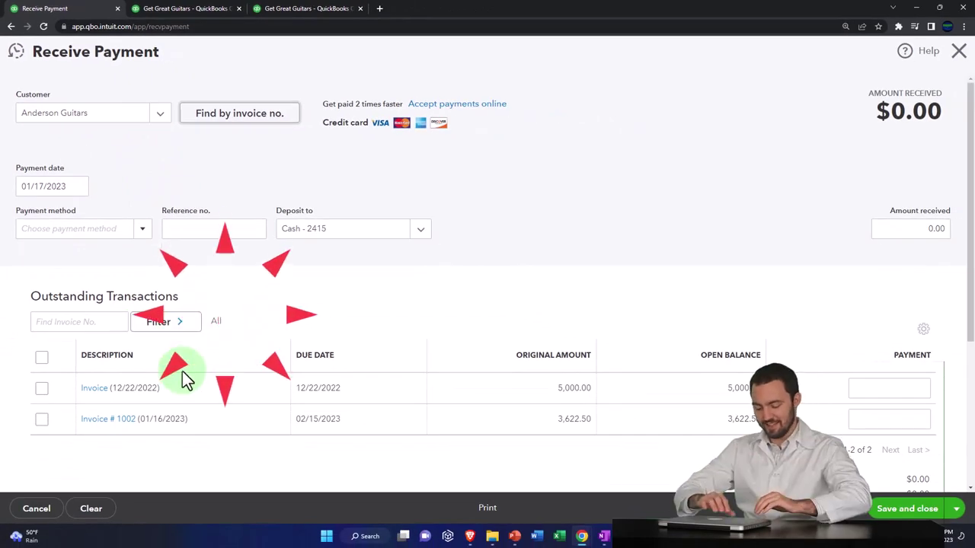
left_click(127, 123)
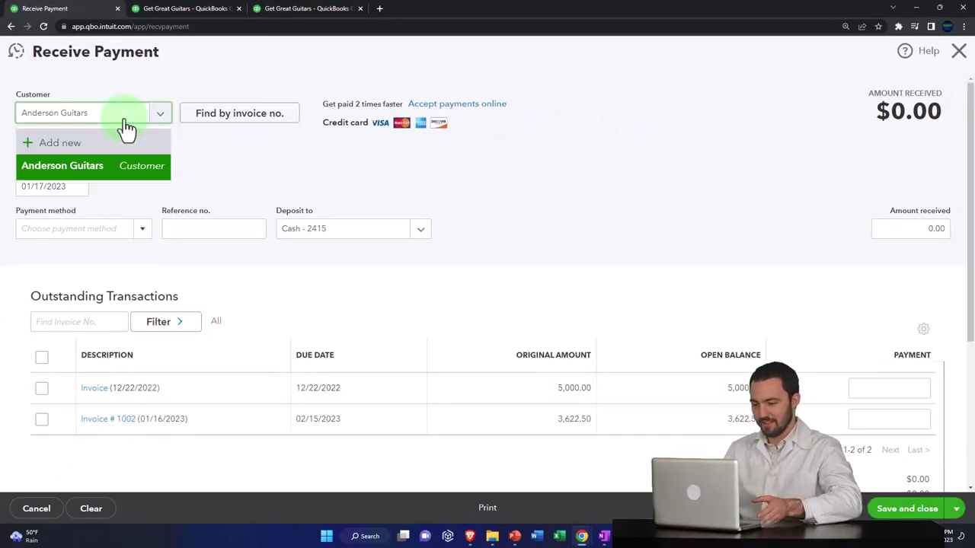
left_click(125, 127)
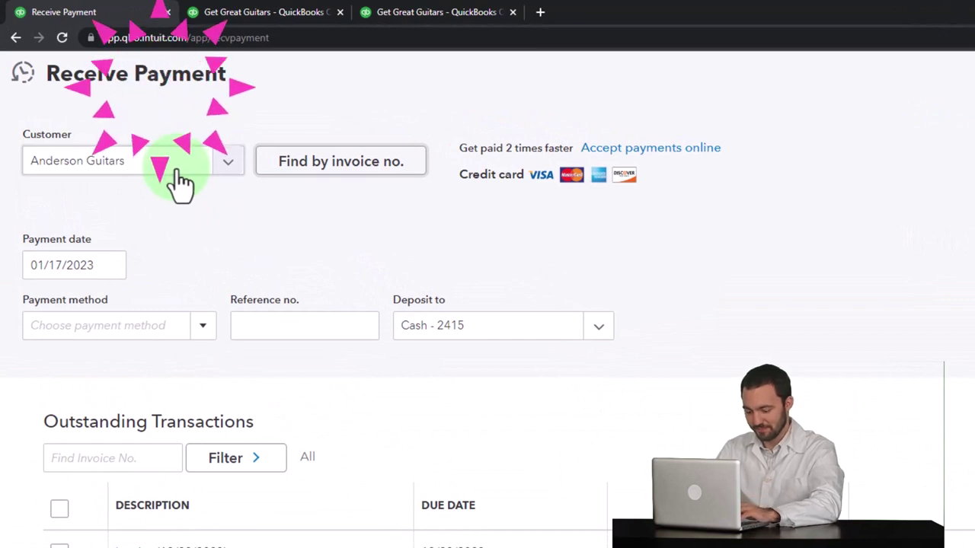
- Set the payment date to 01/18/2023 and the payment method to Cash
key("Tab")
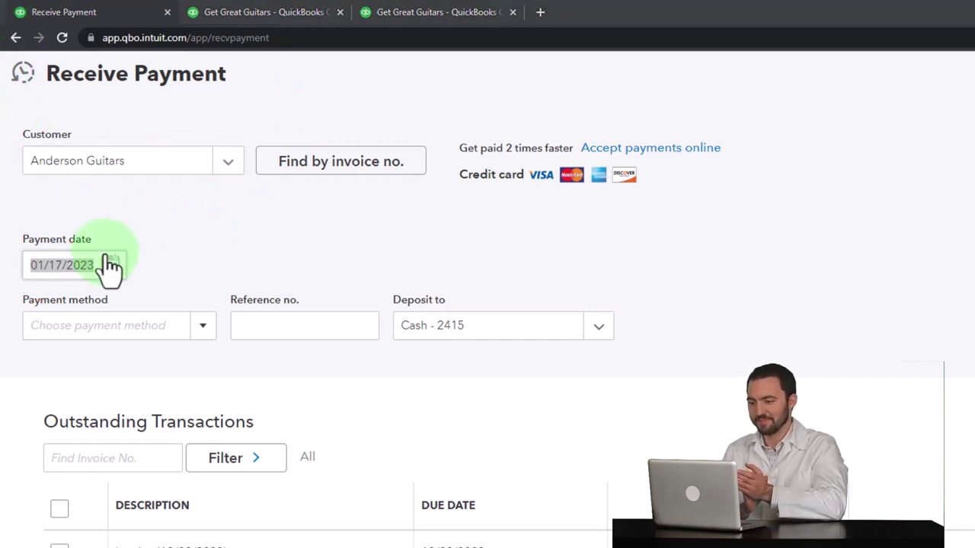
left_click(84, 266)
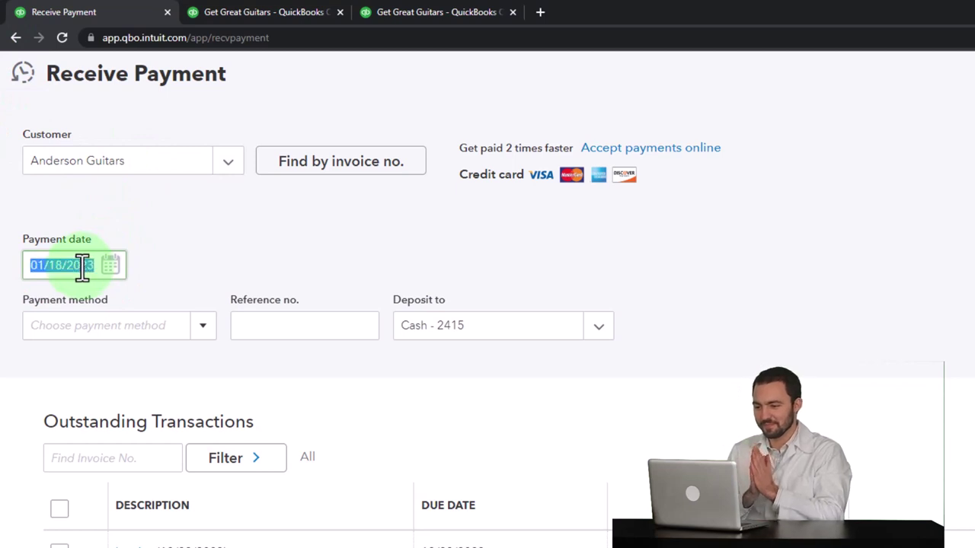
key("Tab")
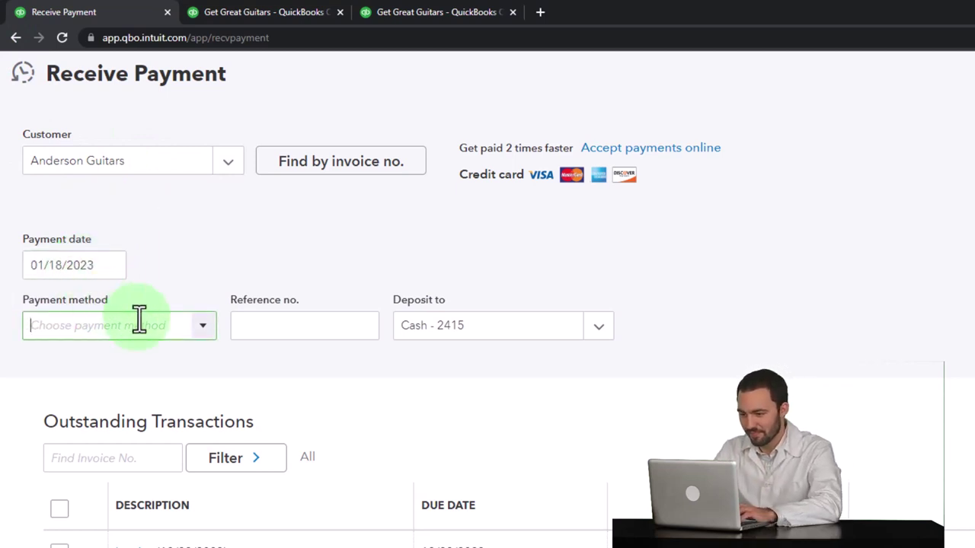
left_click(203, 329)
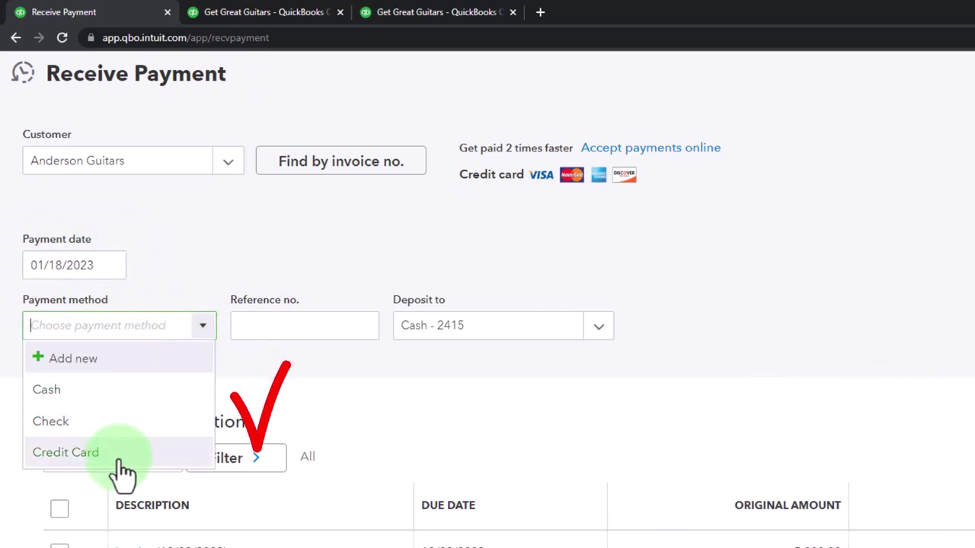
left_click(81, 388)
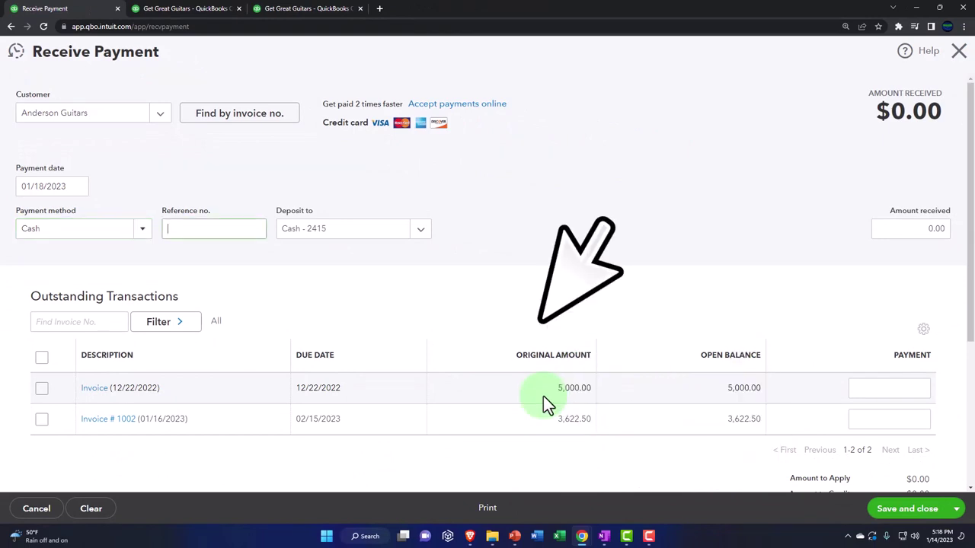
- Review the available deposit accounts, including Payments to deposit, and keep the Cash bank account selected
key("Tab")
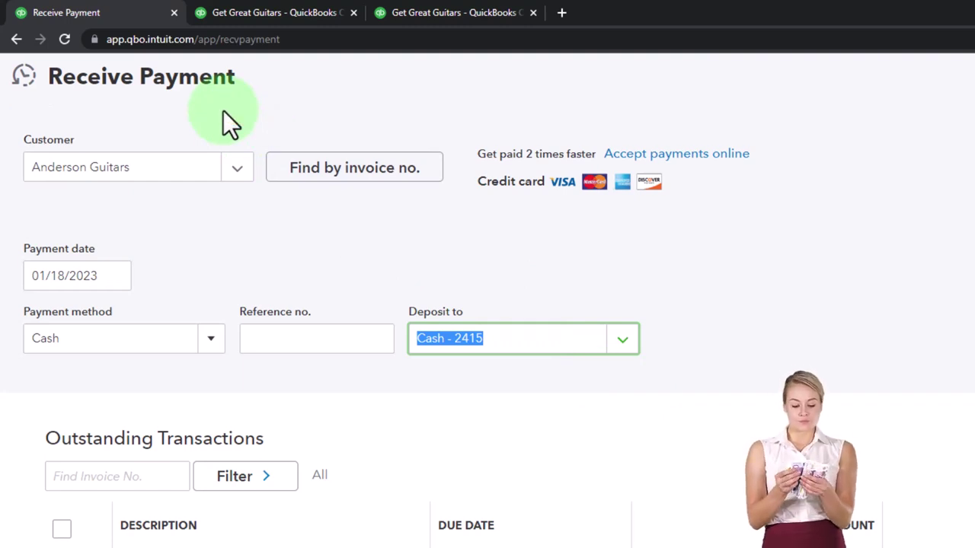
left_click(602, 328)
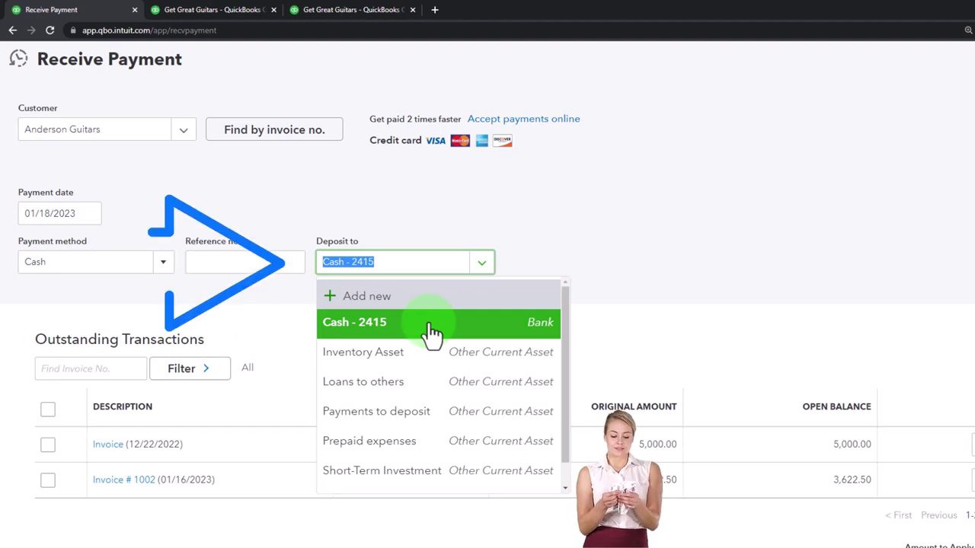
scroll(432, 332, "down", 1)
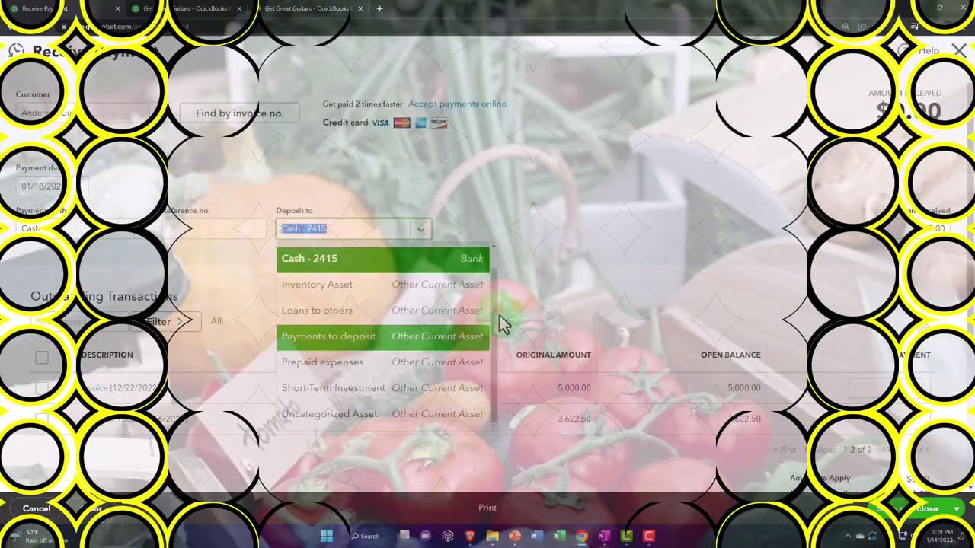
left_click(567, 238)
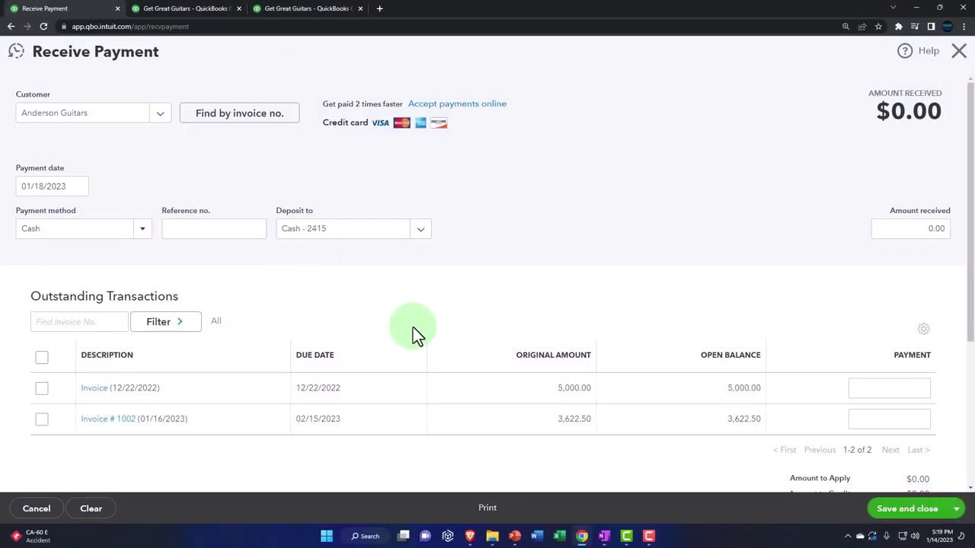
- Switch to OneNote and examine the workflow chart's customer cycle from Receive Payments to Record Deposits
left_click(603, 537)
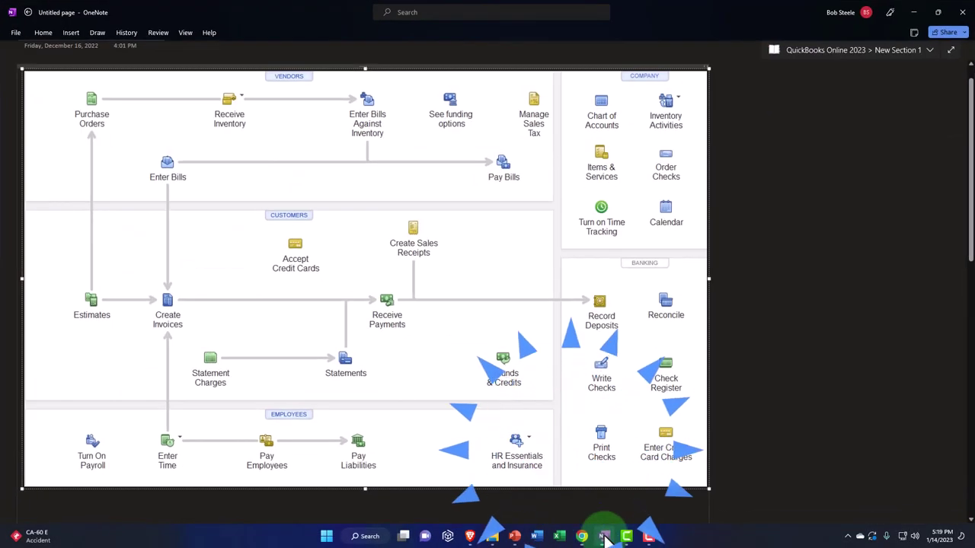
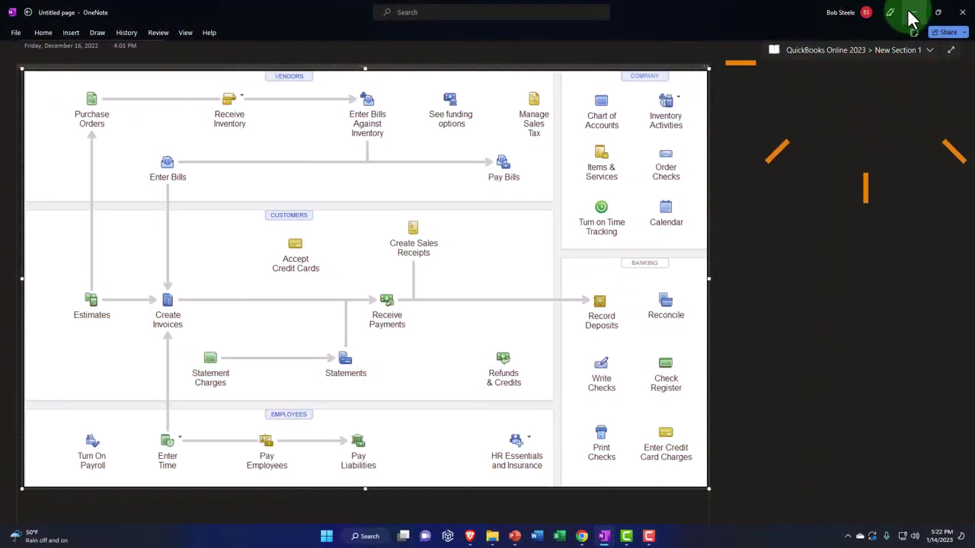
left_click(911, 13)
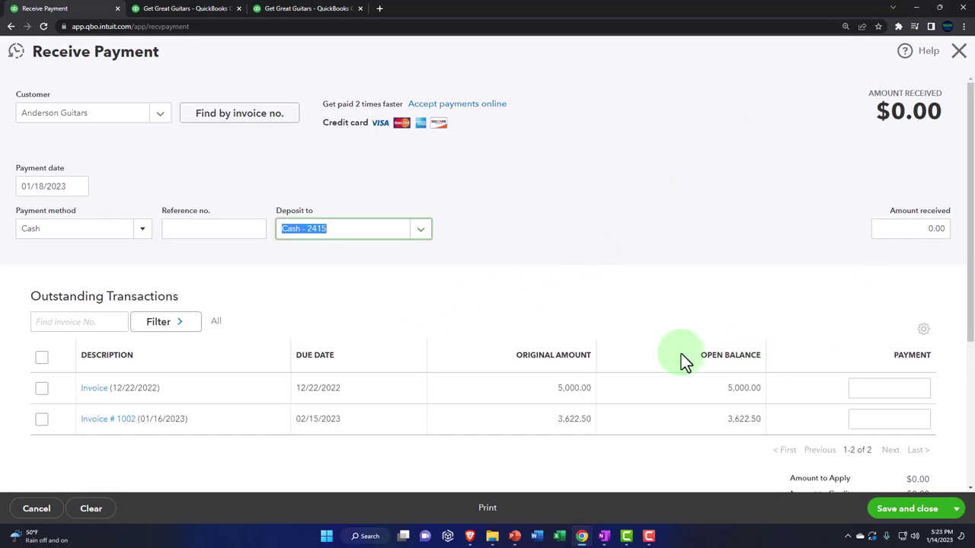
- Back in QuickBooks, set the payment's deposit account to Payments to deposit, apply it to the 12/22/2022 invoice and save it
left_click(421, 229)
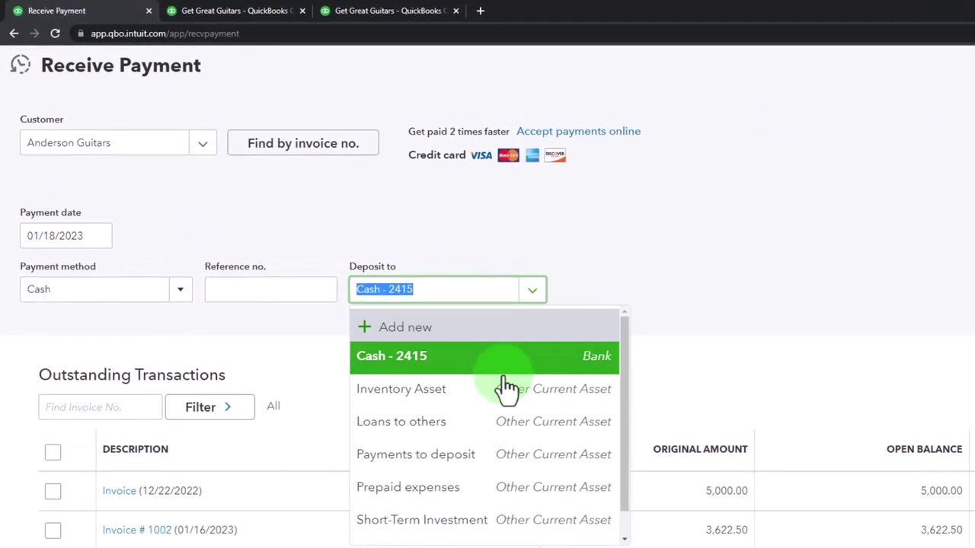
left_click(466, 460)
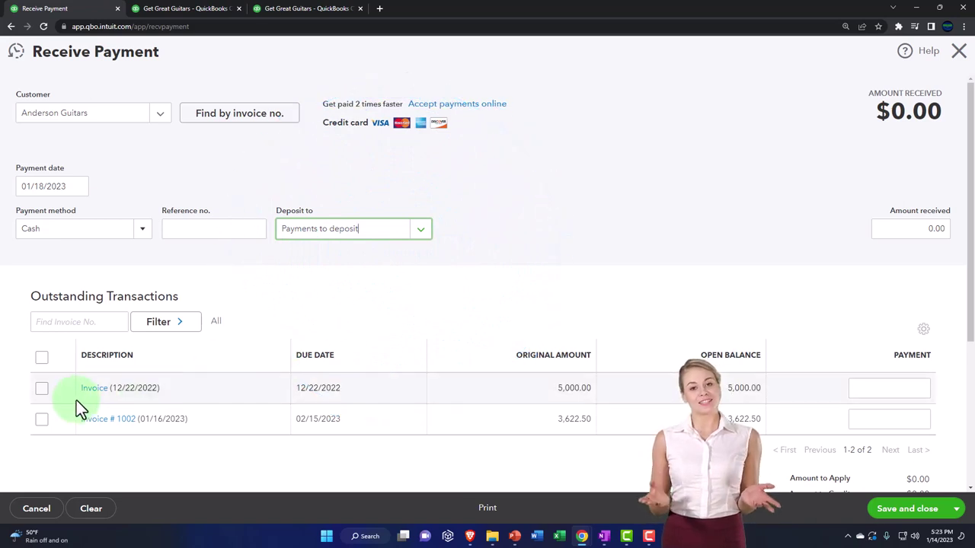
left_click(42, 390)
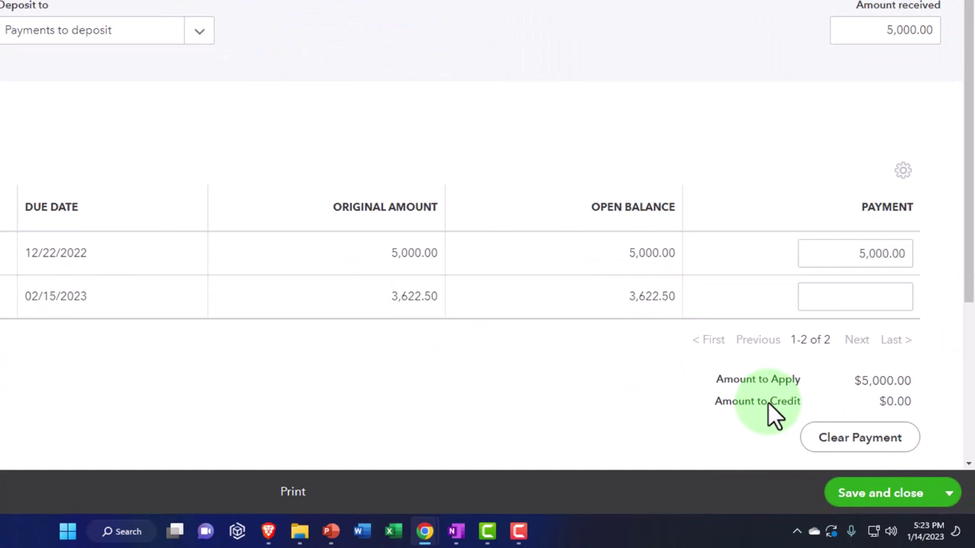
left_click(874, 494)
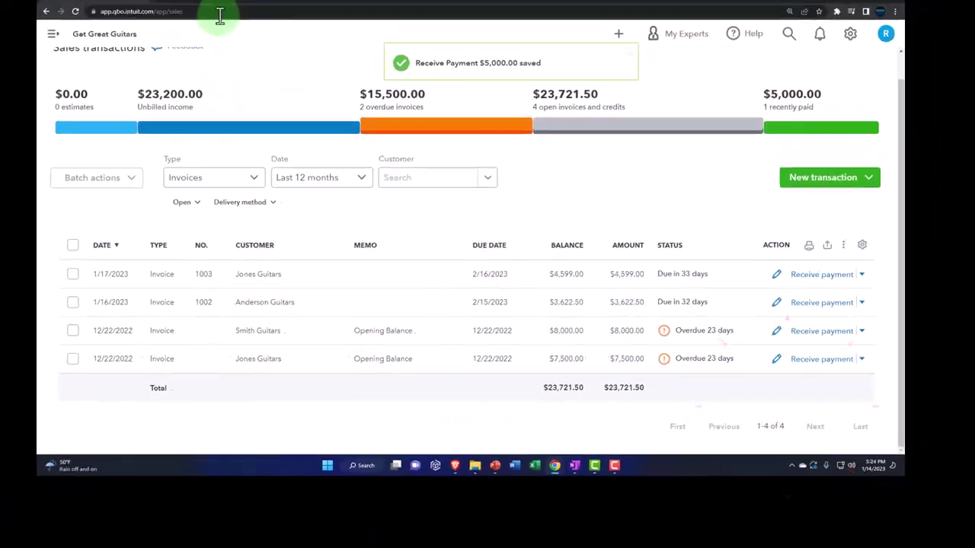
- Rerun the Balance Sheet report and enlarge it to review the asset accounts
left_click(217, 9)
scroll(213, 236, "up", 3)
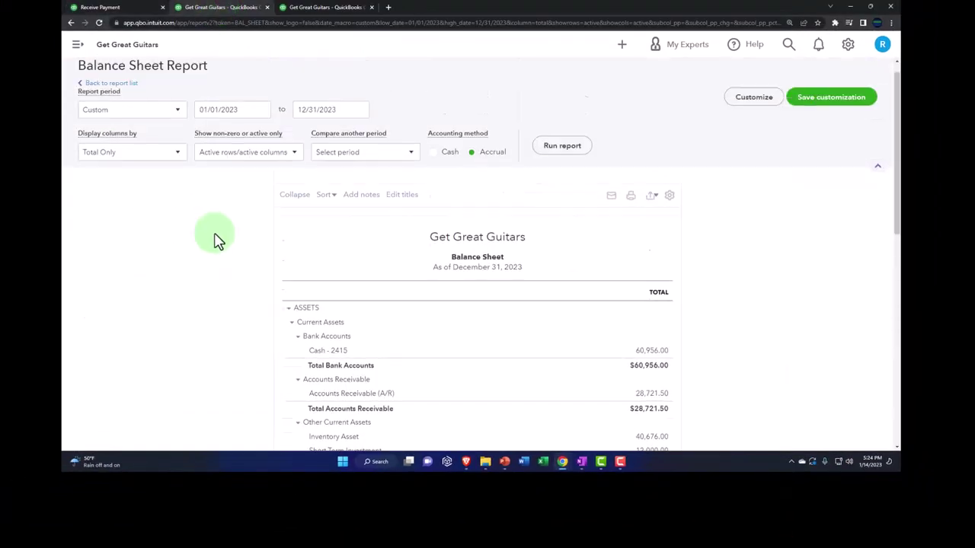
left_click(561, 163)
scroll(506, 322, "down", 3)
key("ctrl+plus")
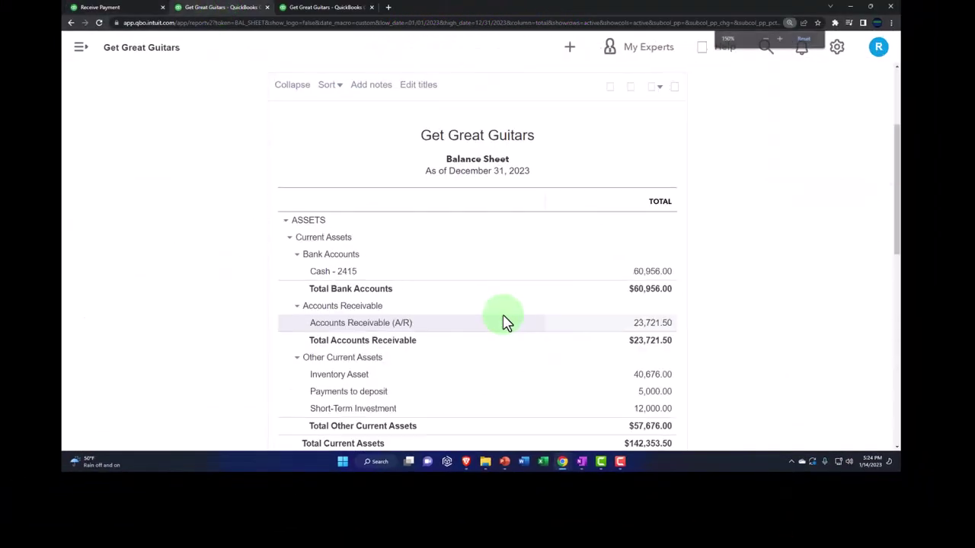
key("ctrl+plus")
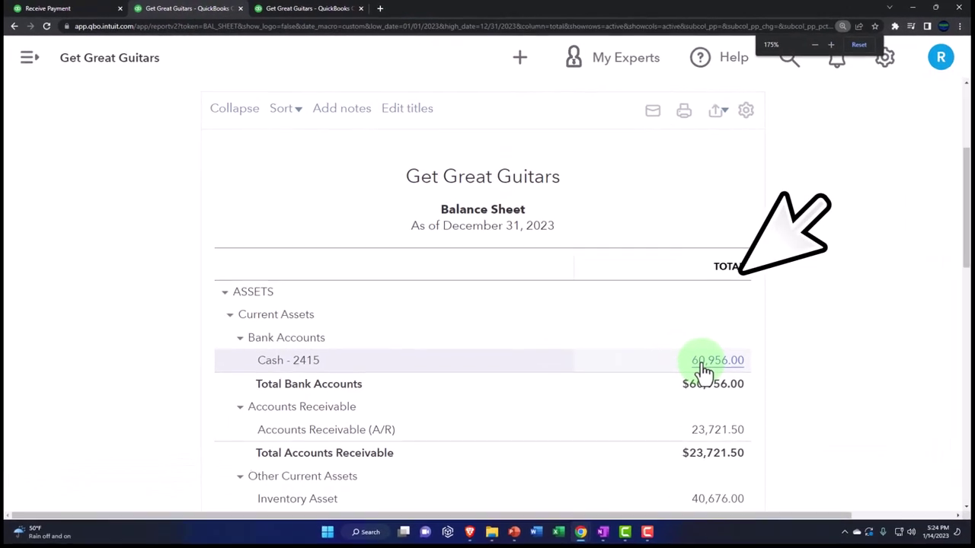
- Drill into Accounts Receivable from the balance sheet, inspect the 01/18/2023 Anderson Guitars payment, and return to the report
scroll(669, 323, "down", 1)
left_click(716, 333)
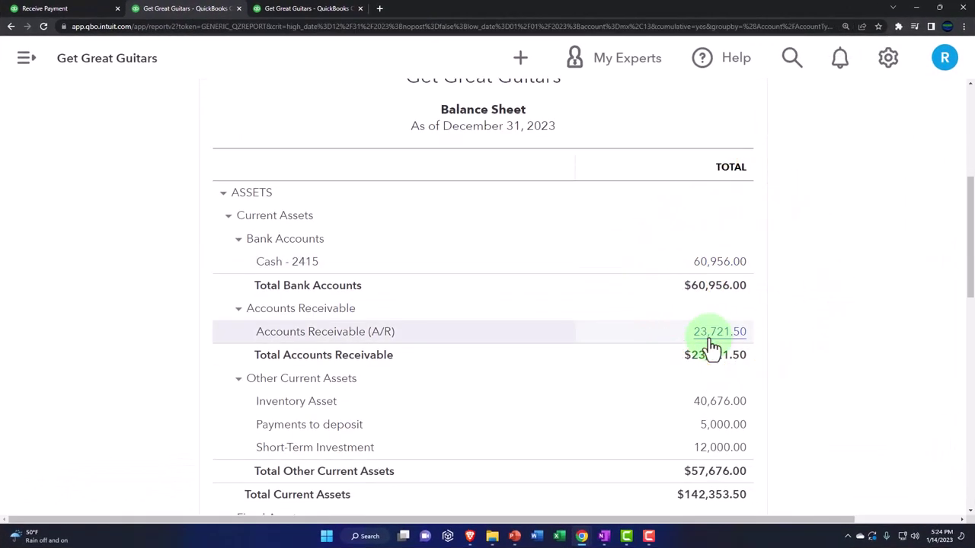
key("ctrl+minus")
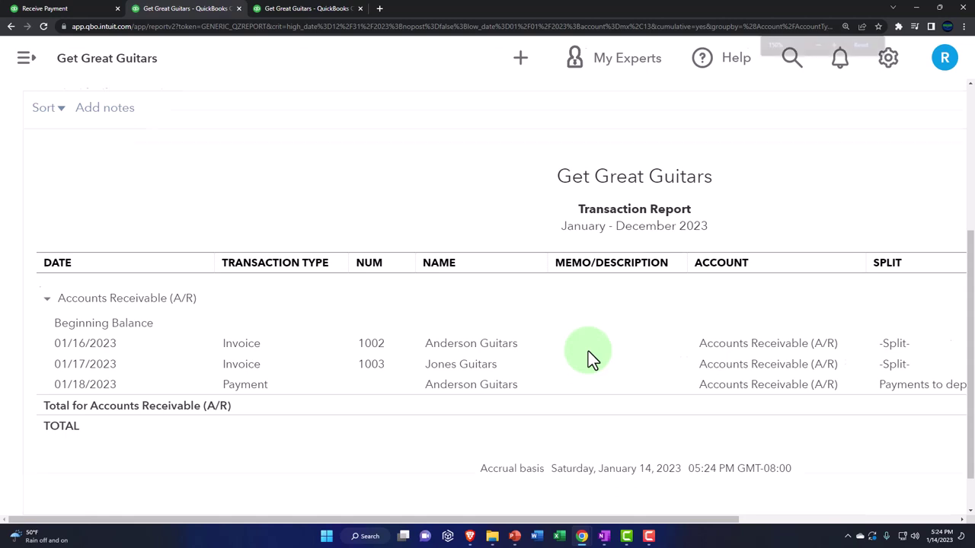
key("ctrl+minus")
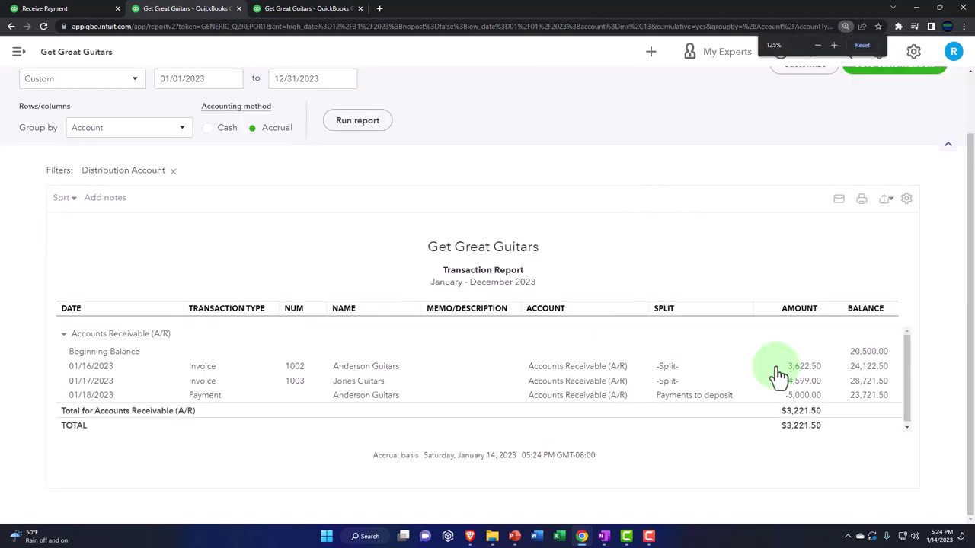
left_click(212, 402)
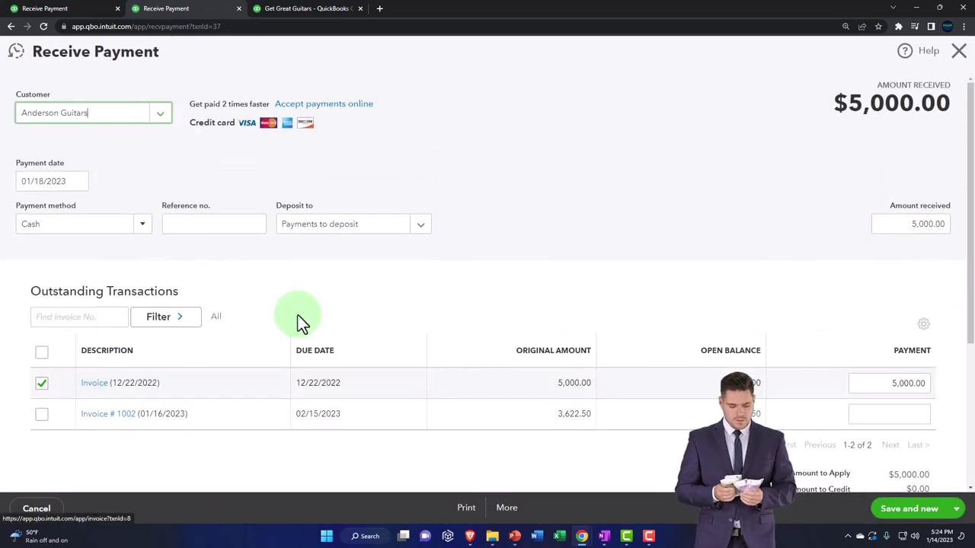
left_click(958, 51)
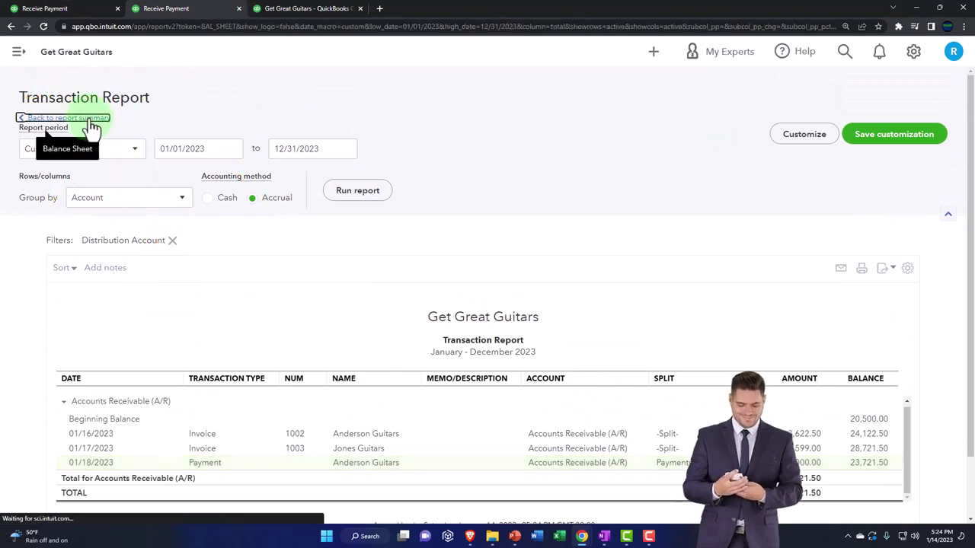
left_click(86, 119)
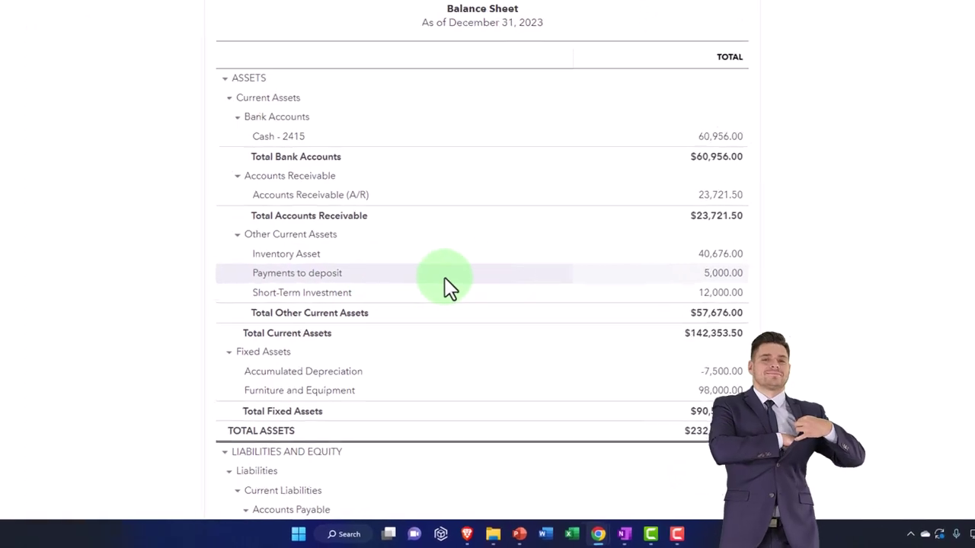
- Examine the transaction detail behind the Payments to deposit balance and return to the balance sheet
left_click(751, 263)
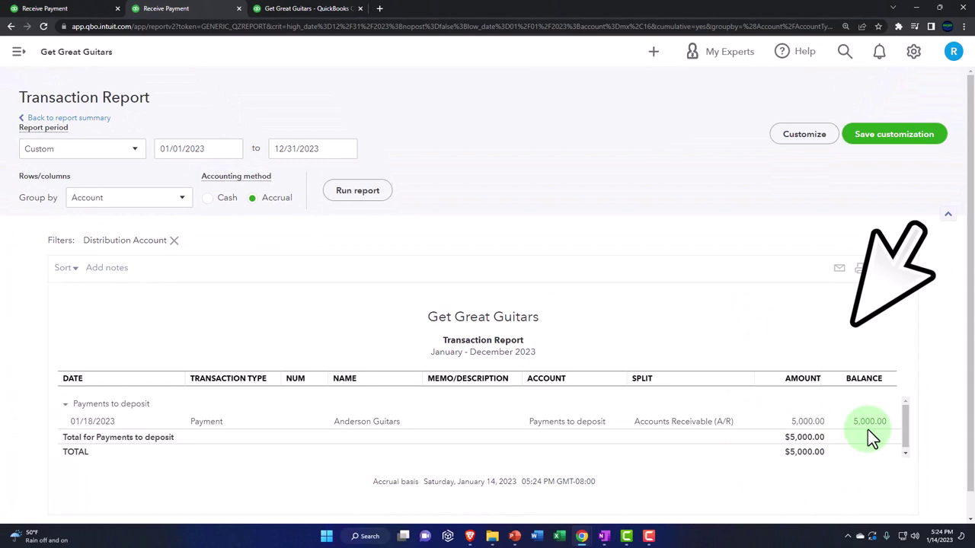
left_click(92, 122)
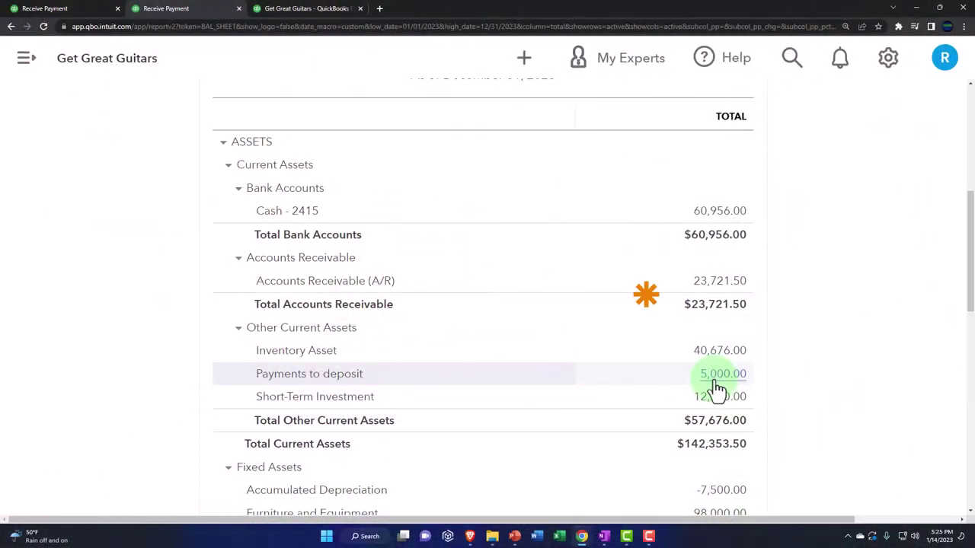
- Open a new Bank Deposit form from the sales page, review the Anderson Guitars payment listed there, and close it without saving
left_click(75, 8)
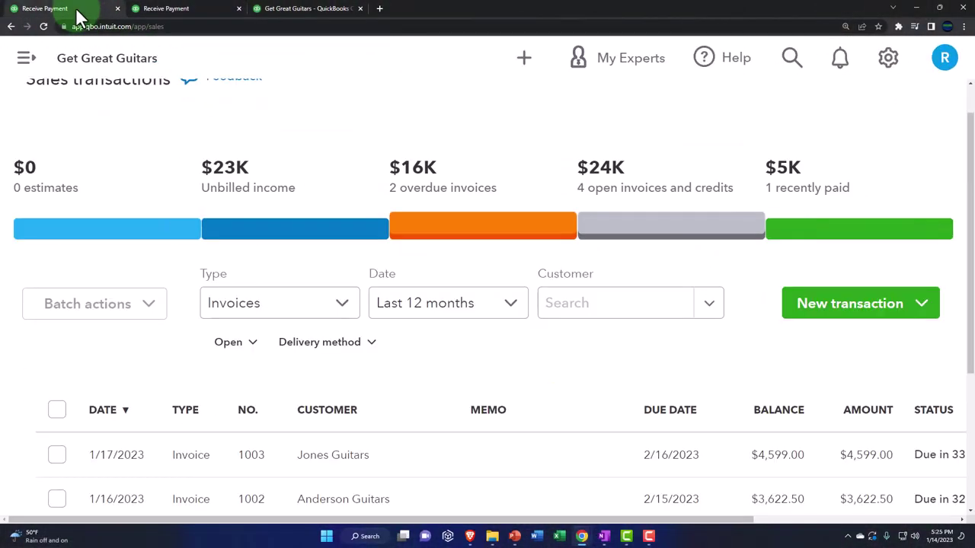
key("ctrl+minus")
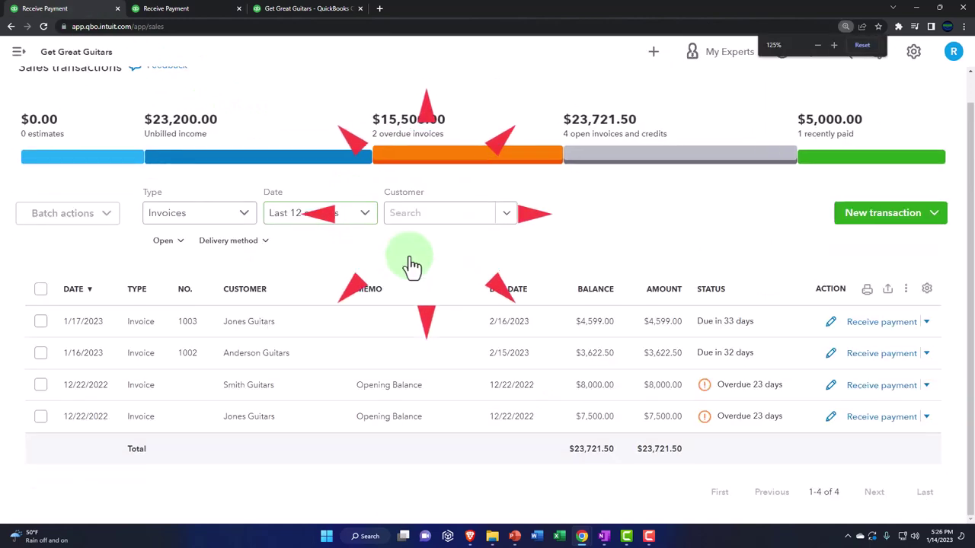
key("ctrl+minus")
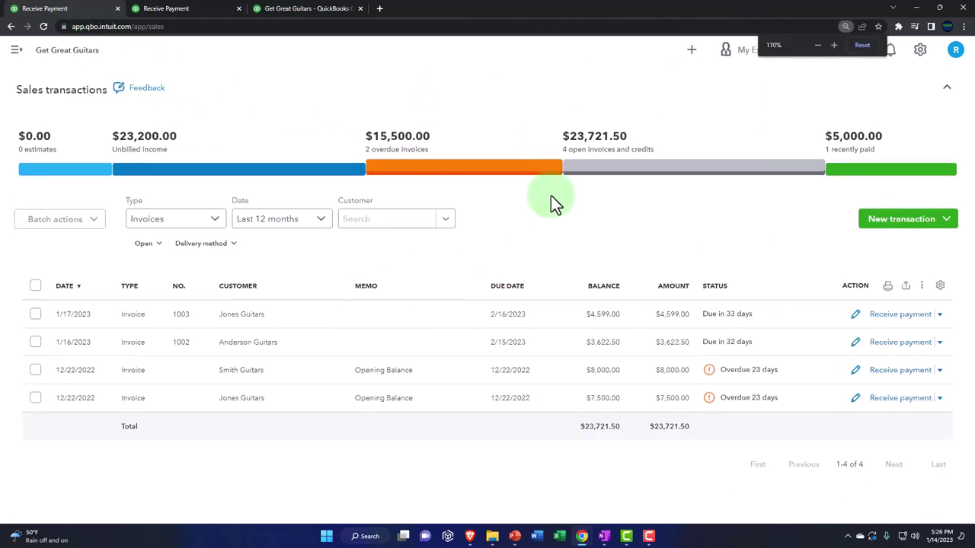
left_click(692, 50)
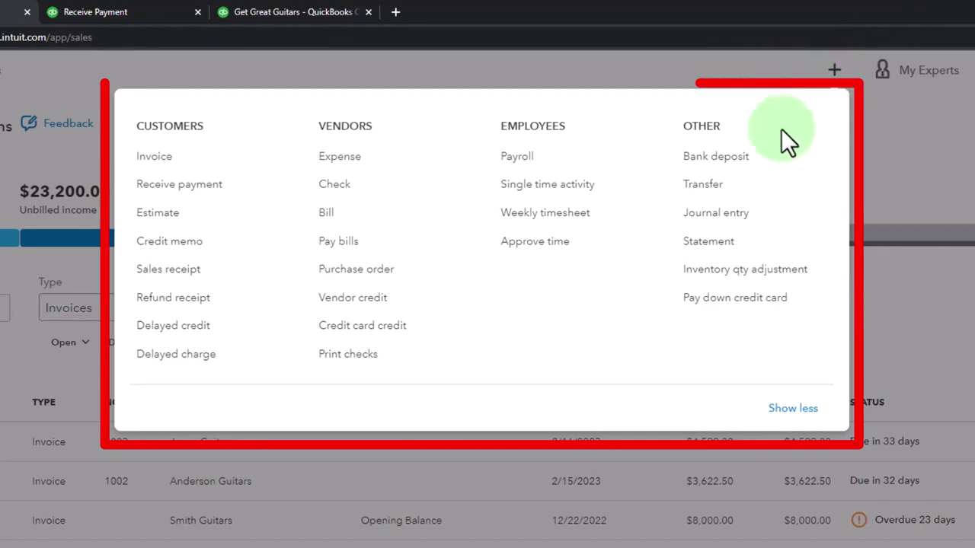
left_click(716, 160)
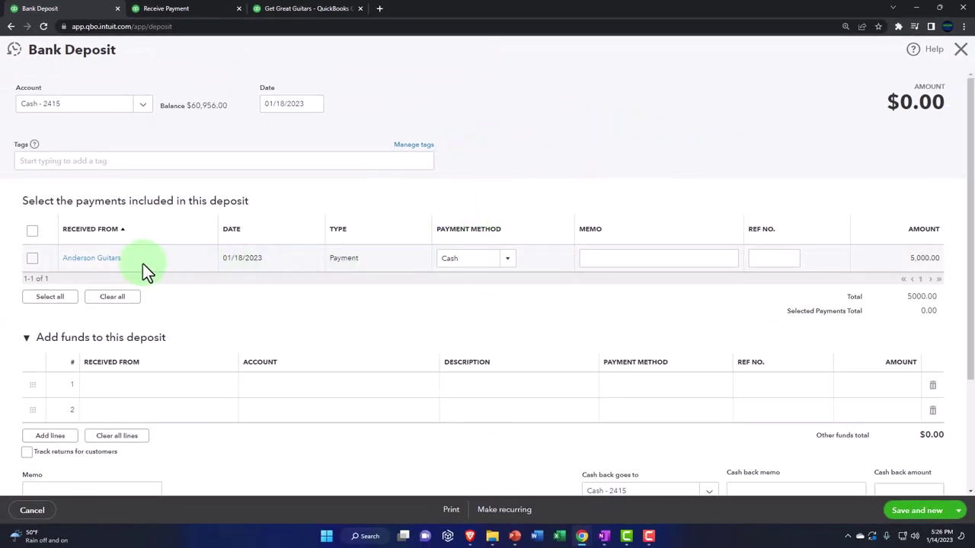
left_click(678, 262)
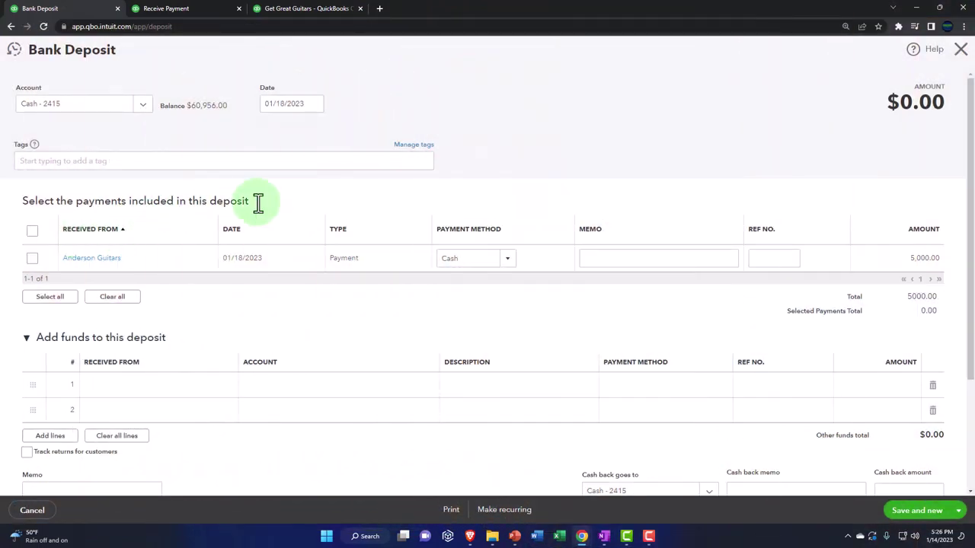
left_click(961, 53)
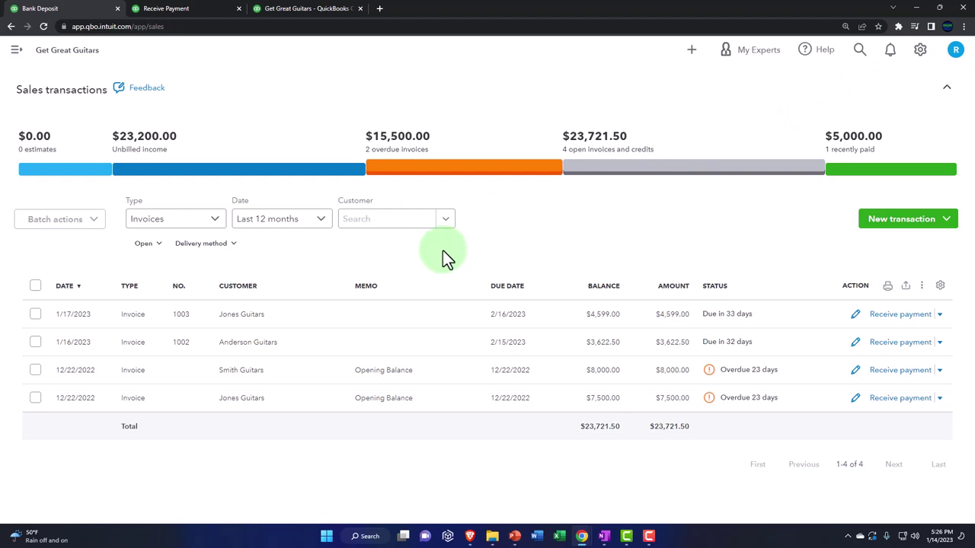
- Go to the customer list in the Sales area and open the Anderson Guitars customer record
left_click(16, 49)
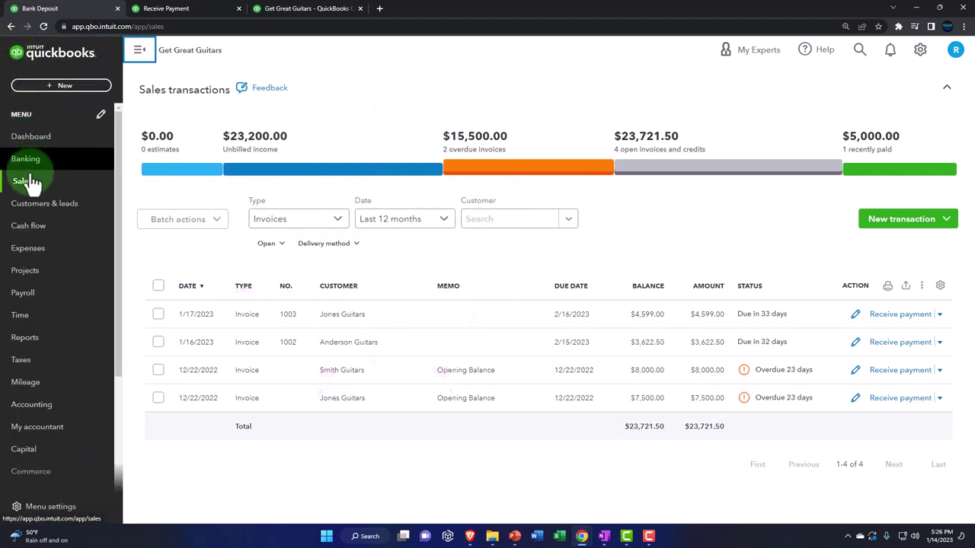
left_click(29, 182)
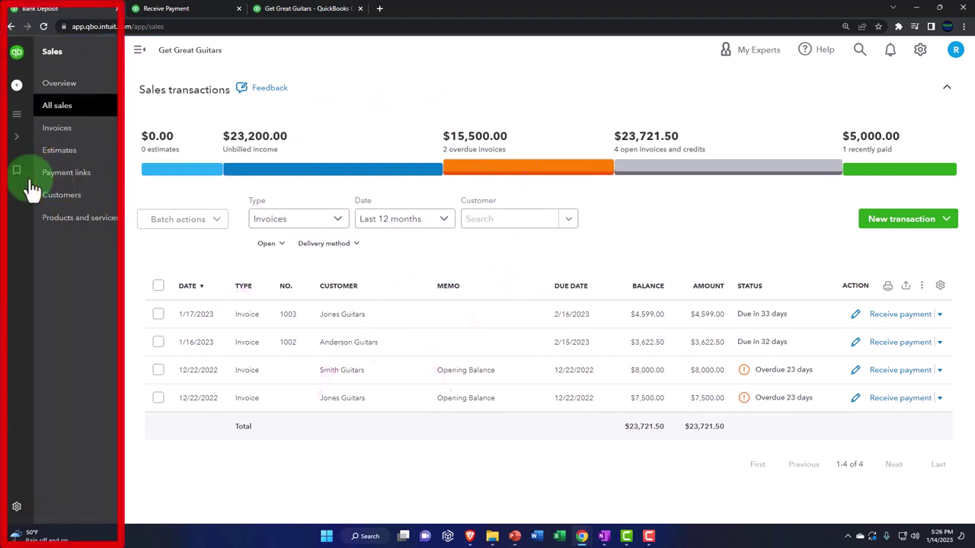
left_click(55, 197)
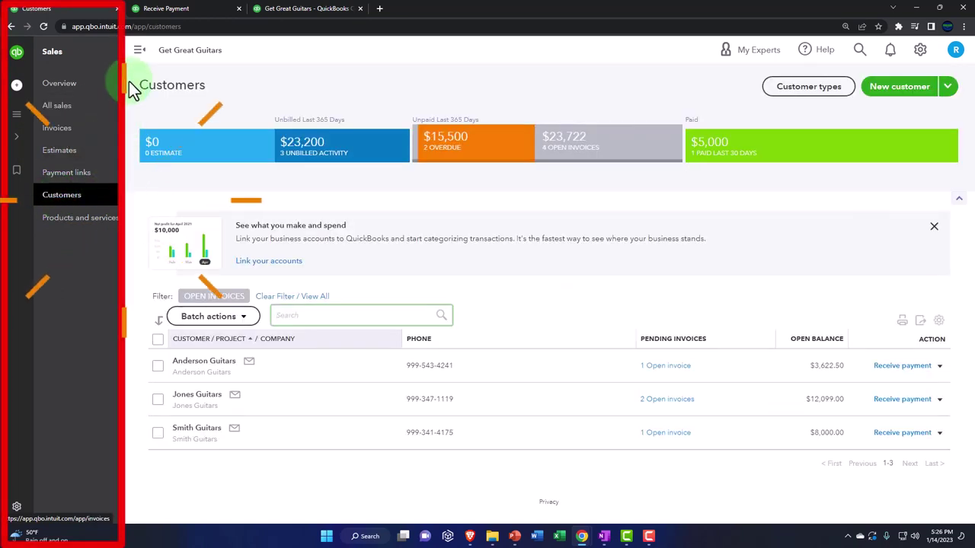
left_click(137, 55)
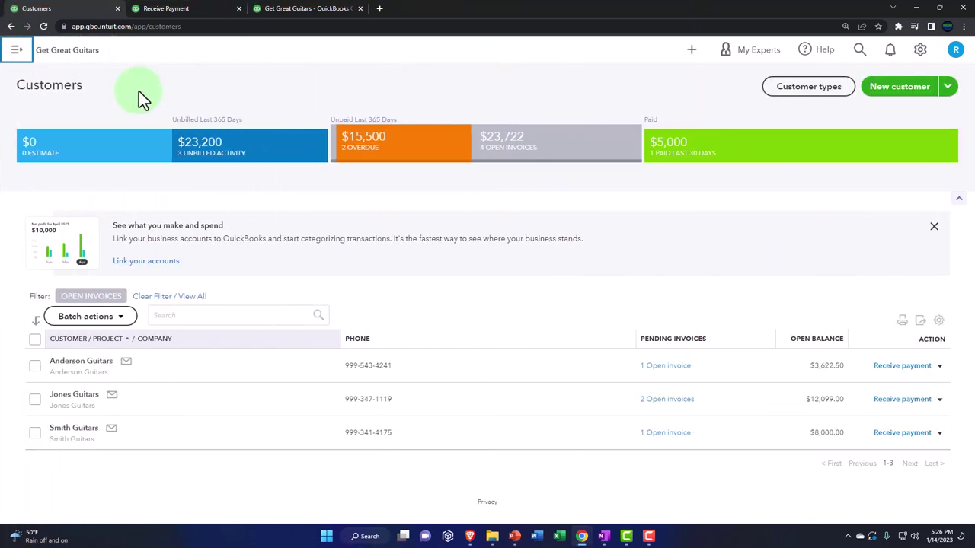
left_click(82, 364)
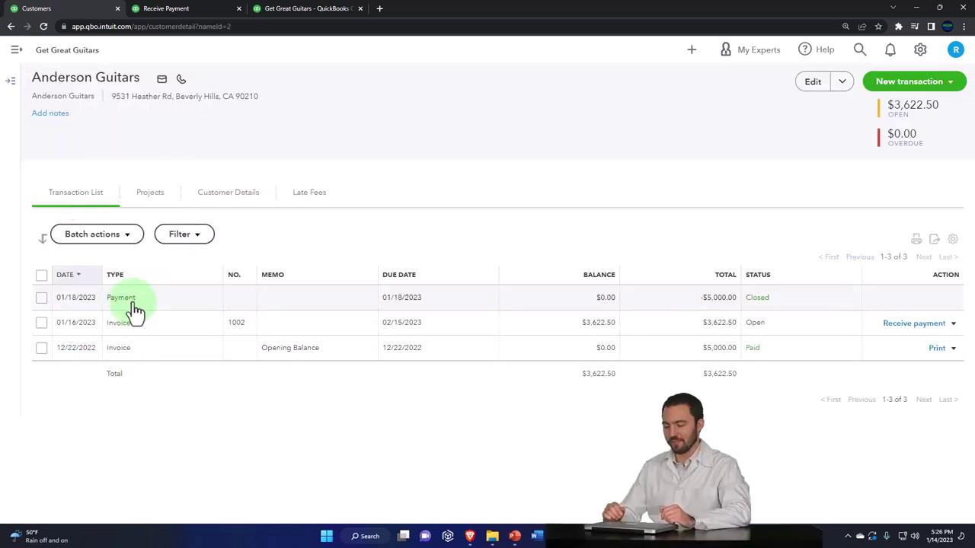
- Inspect Anderson Guitars' 01/18/2023 payment, check the payment applied to the 12/22/2022 invoice, and return to the transaction list
left_click(134, 305)
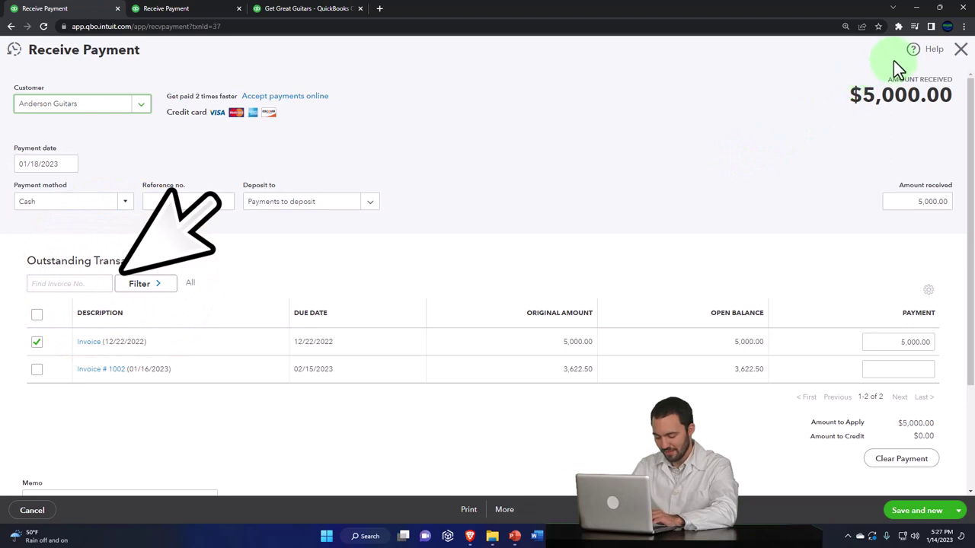
left_click(961, 50)
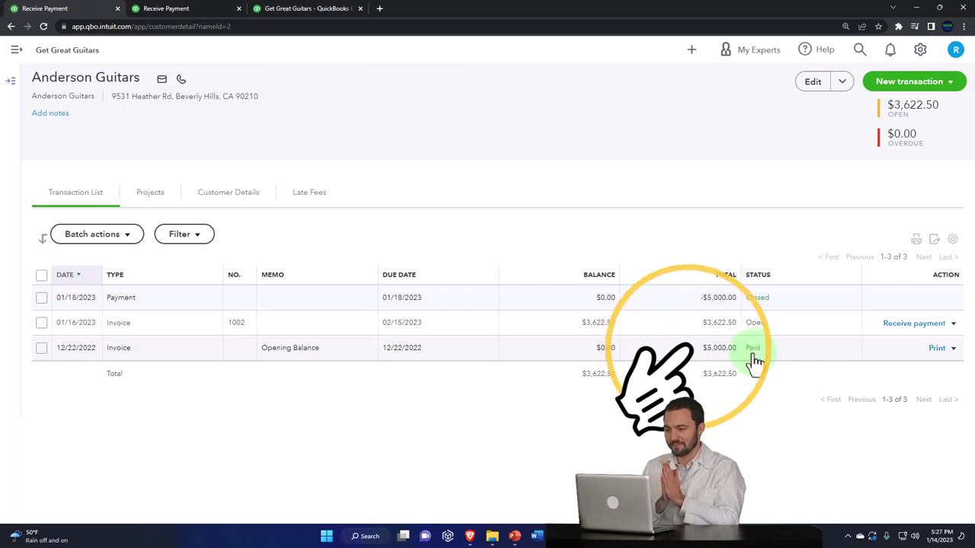
left_click(174, 359)
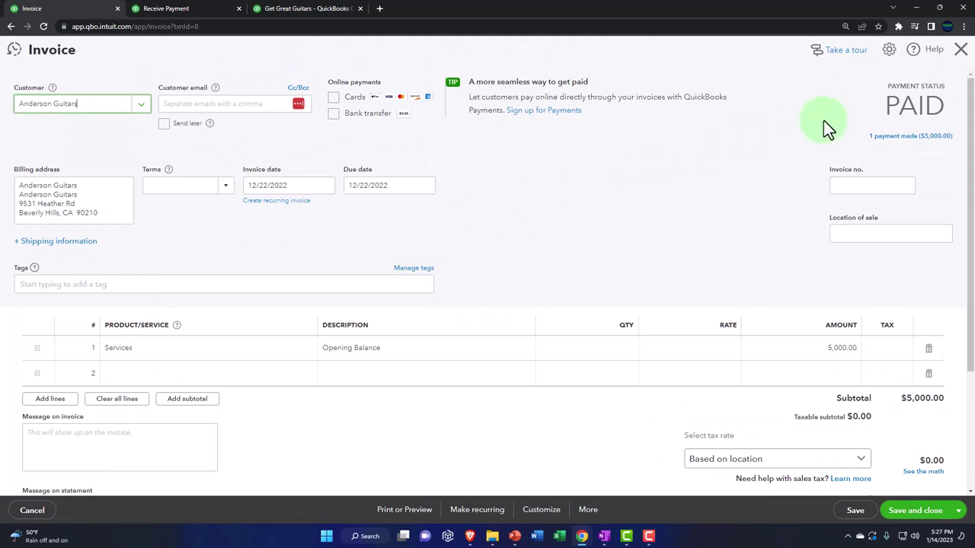
left_click(906, 140)
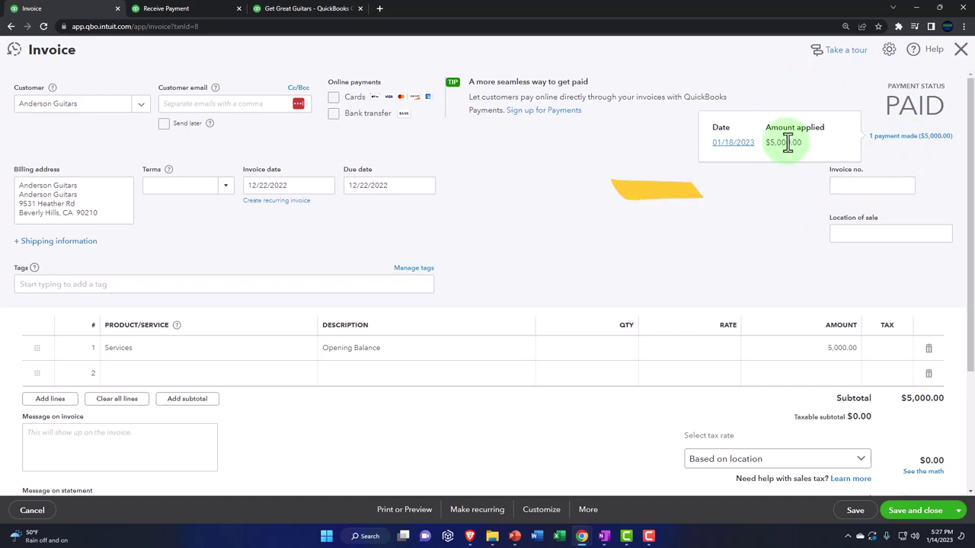
left_click(961, 53)
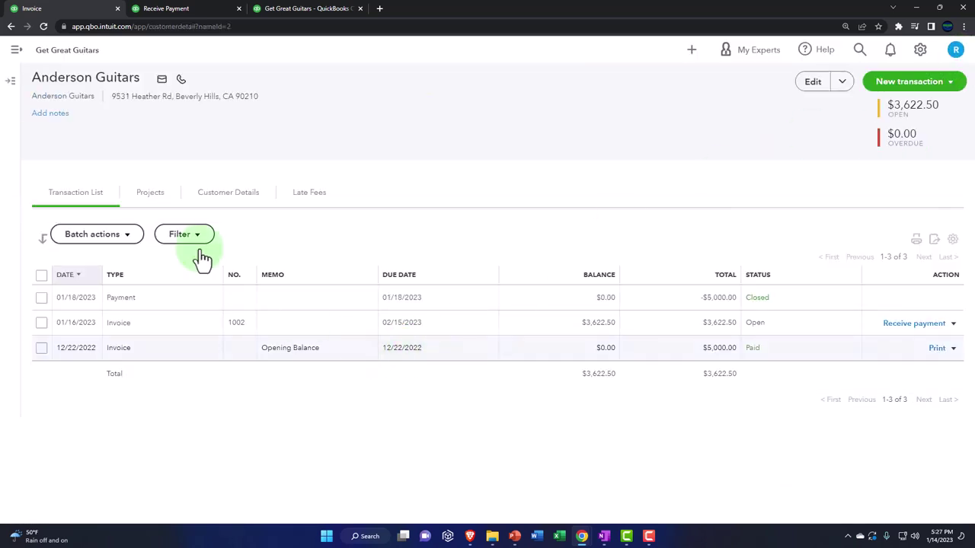
- Open the list of all sales transactions and filter its invoices to show only those with Paid status
left_click(16, 49)
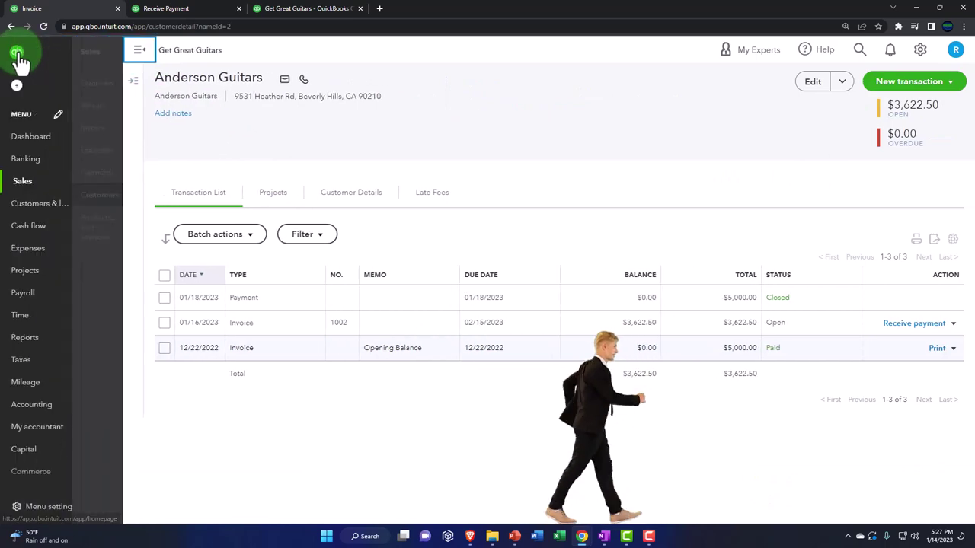
left_click(23, 185)
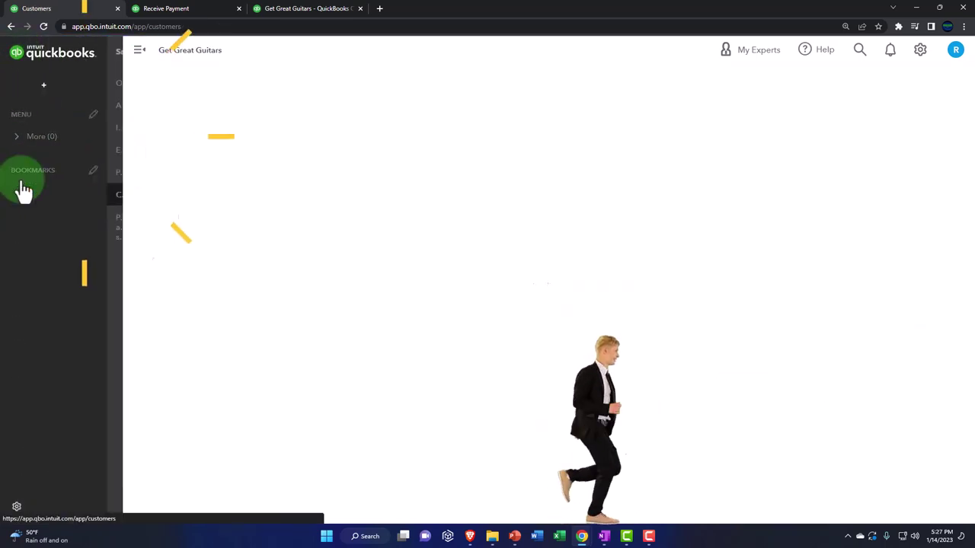
left_click(57, 105)
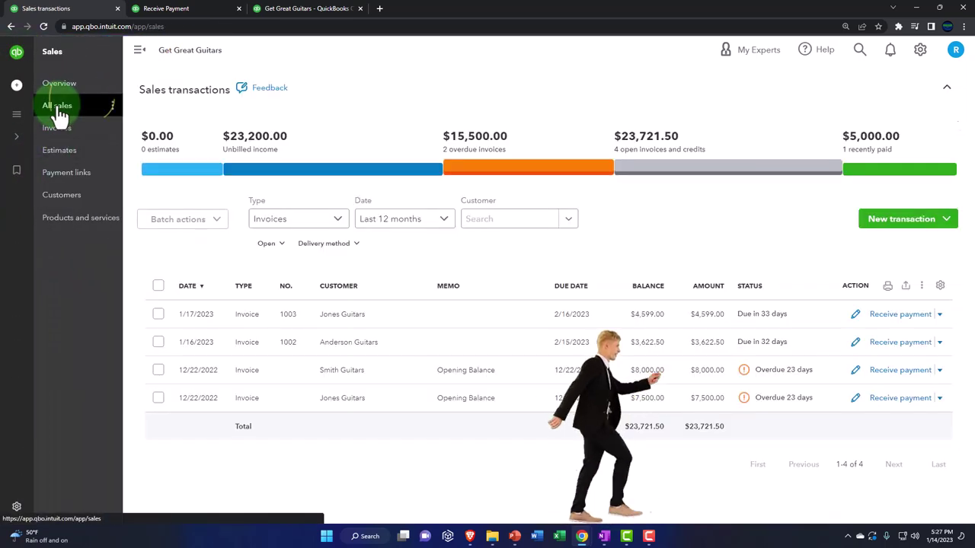
left_click(337, 220)
left_click(337, 221)
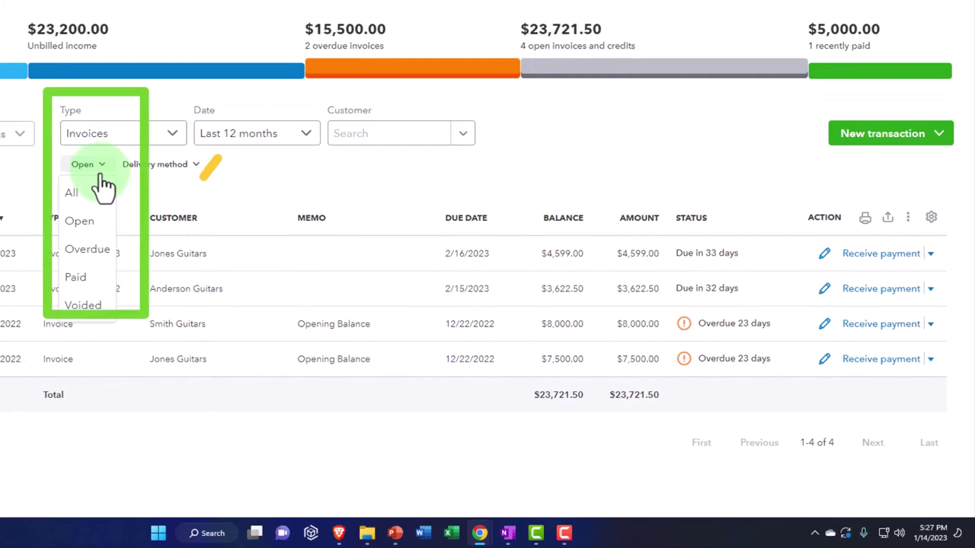
left_click(98, 278)
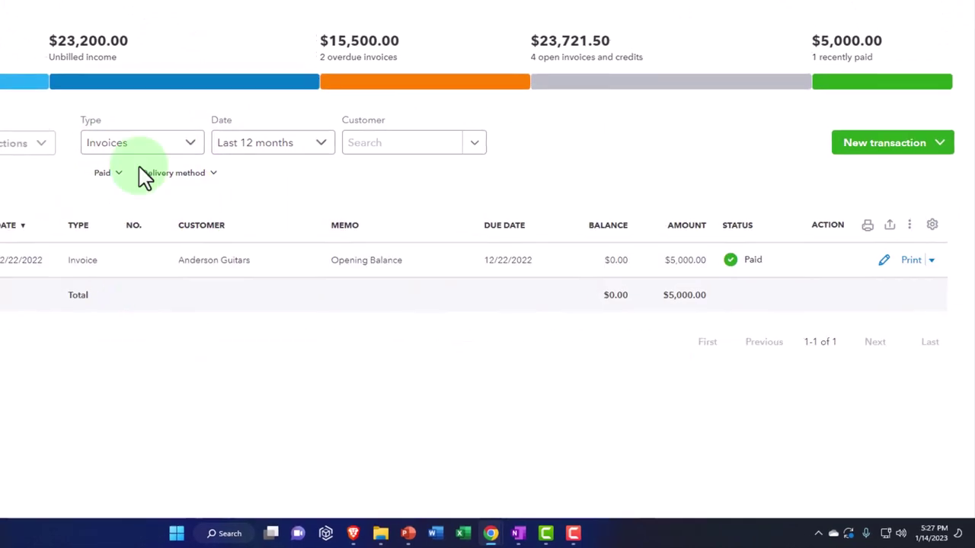
- Duplicate the Profit and Loss browser tab and open the A/R Aging Summary report in the new copy
left_click(194, 10)
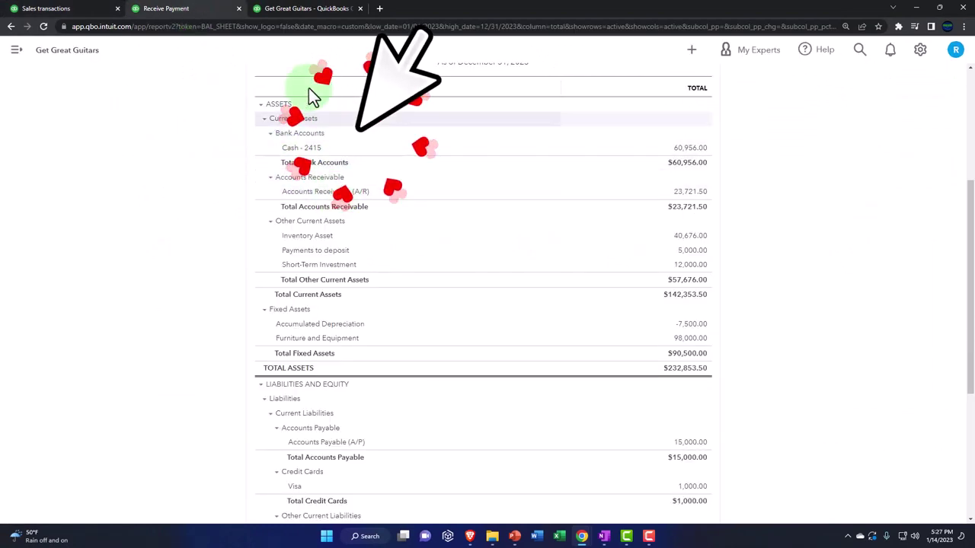
left_click(299, 15)
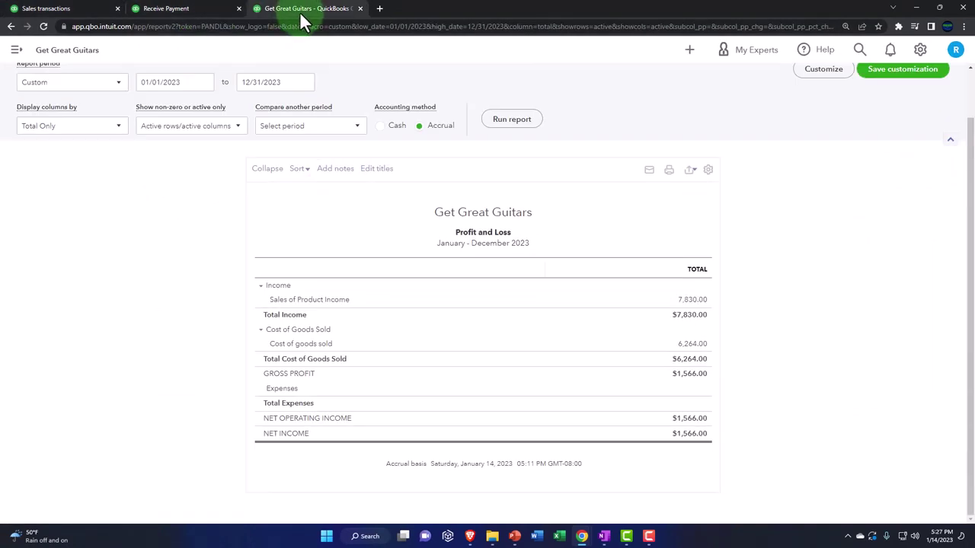
right_click(303, 21)
left_click(335, 87)
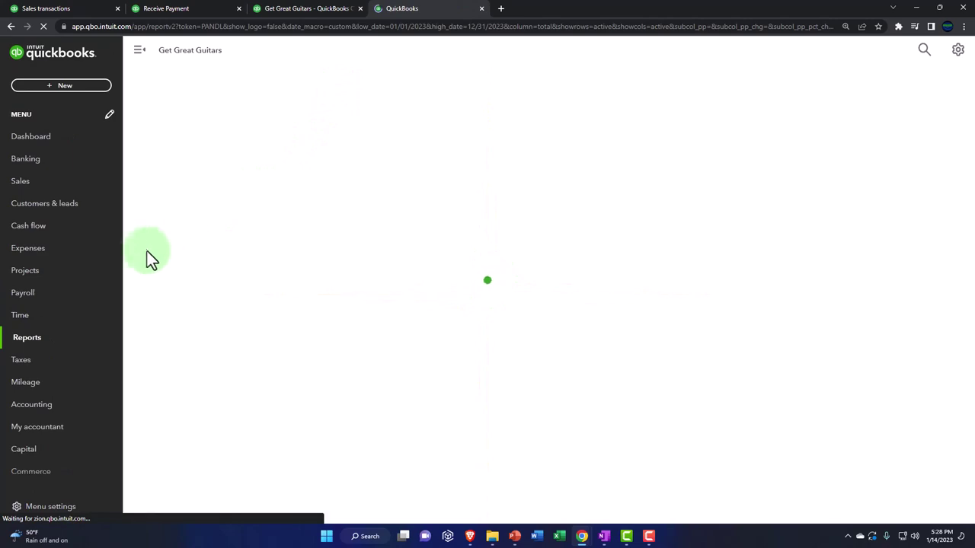
left_click(43, 344)
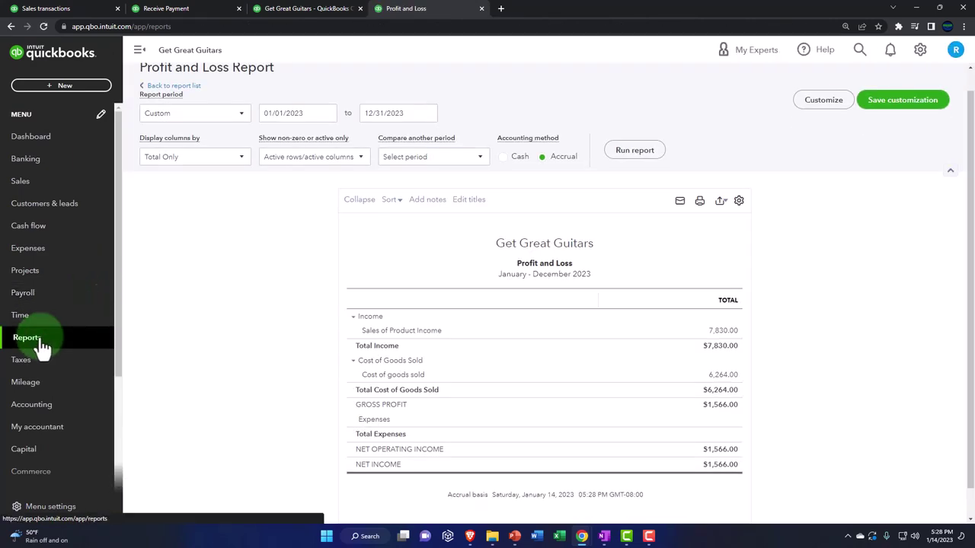
scroll(287, 329, "down", 2)
scroll(287, 329, "down", 5)
left_click(415, 227)
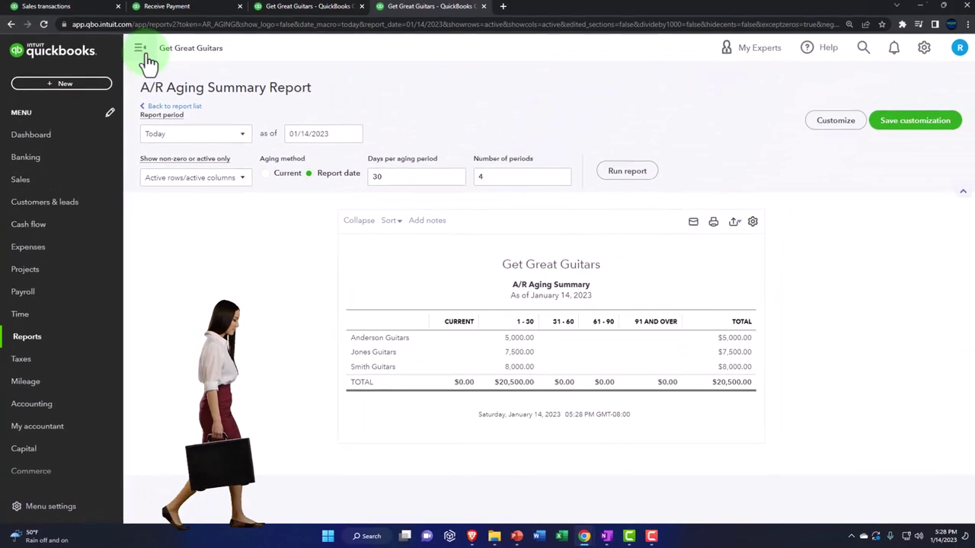
- Set the A/R Aging Summary's as-of date to 12/31/23 and rerun the report
left_click(144, 51)
left_click_drag(218, 135, 140, 130)
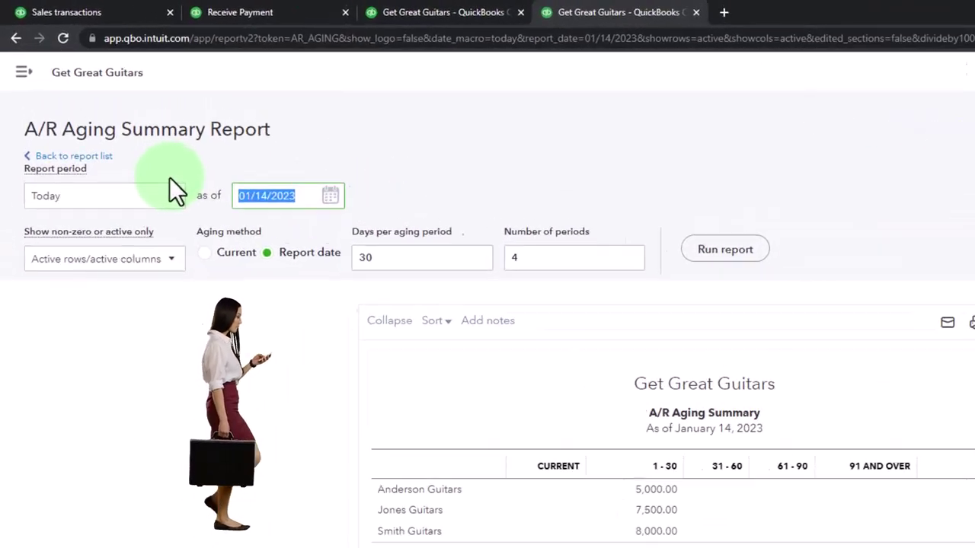
type("01012")
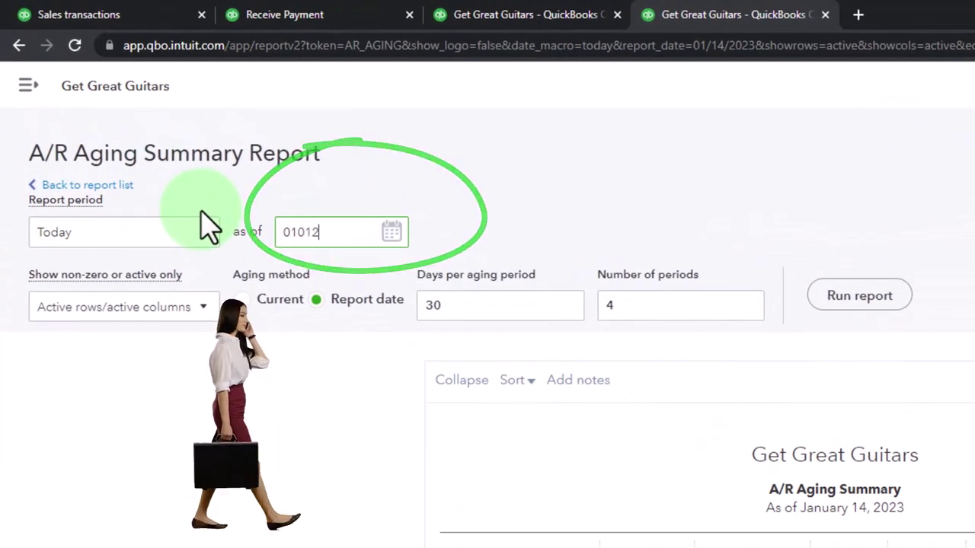
key("BackSpace")
key("BackSpace")
key("BackSpace")
key("BackSpace")
type("123123")
key("Tab")
left_click(872, 296)
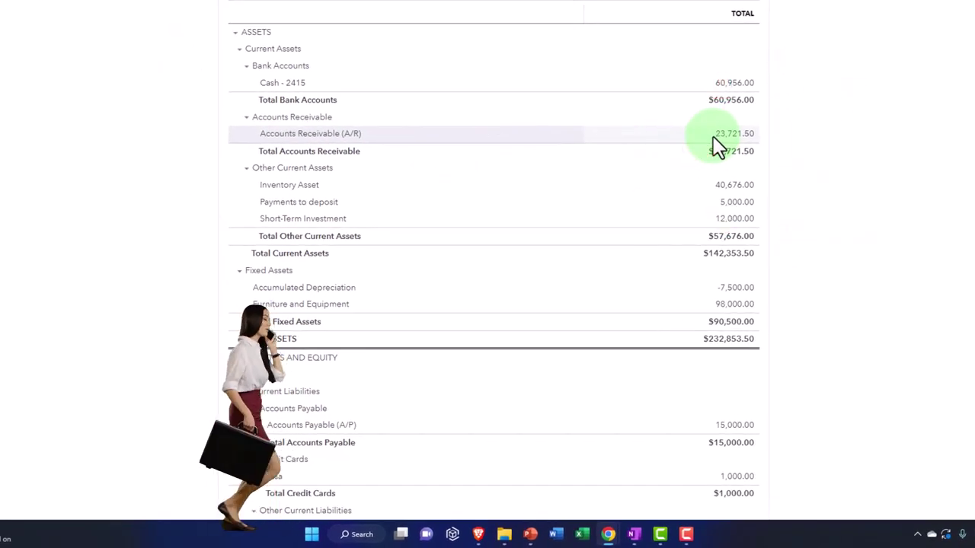
- Review the Profit and Loss report and the current asset balances on the balance sheet
left_click(394, 31)
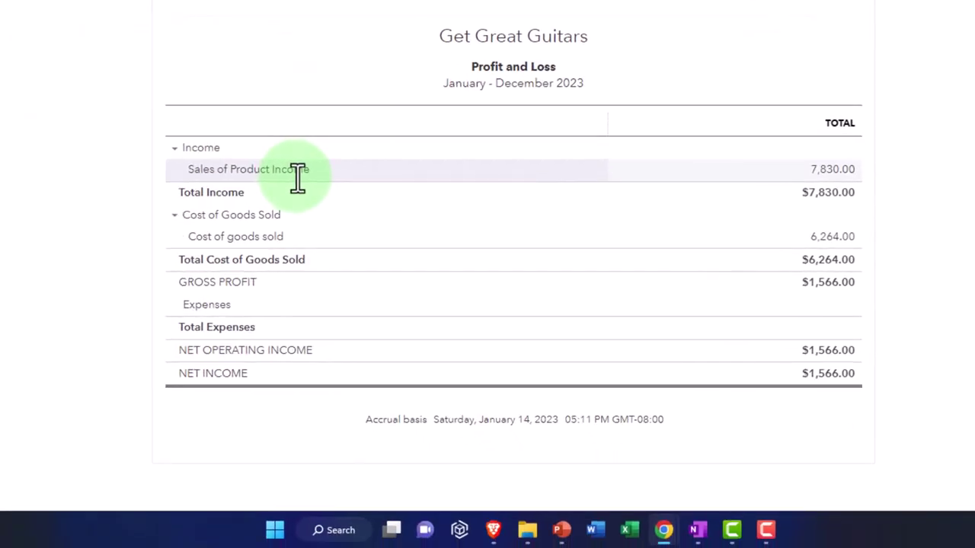
key("ctrl+plus")
scroll(295, 177, "down", 3)
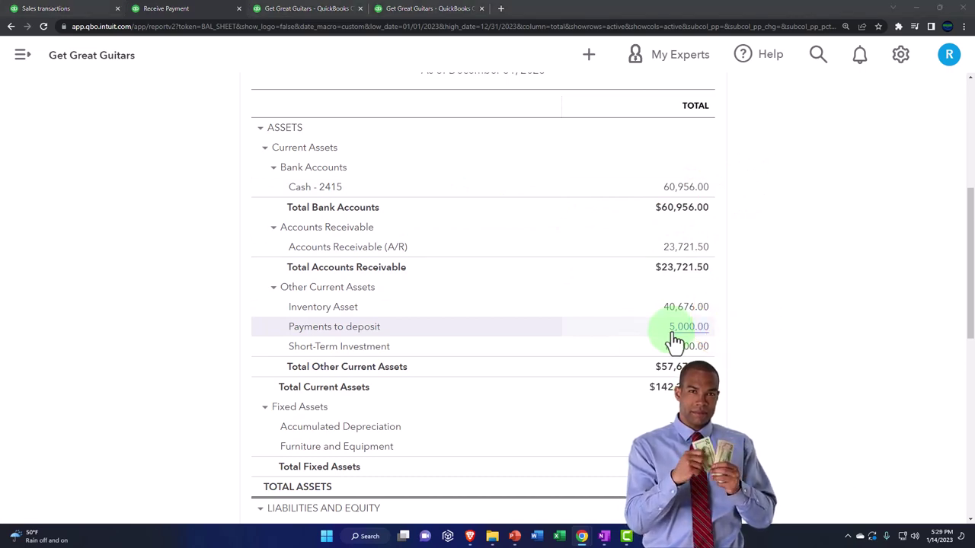
- Open a new Receive Payment form, choose Jones Guitars, review its outstanding invoices, and close the form without saving
left_click(76, 8)
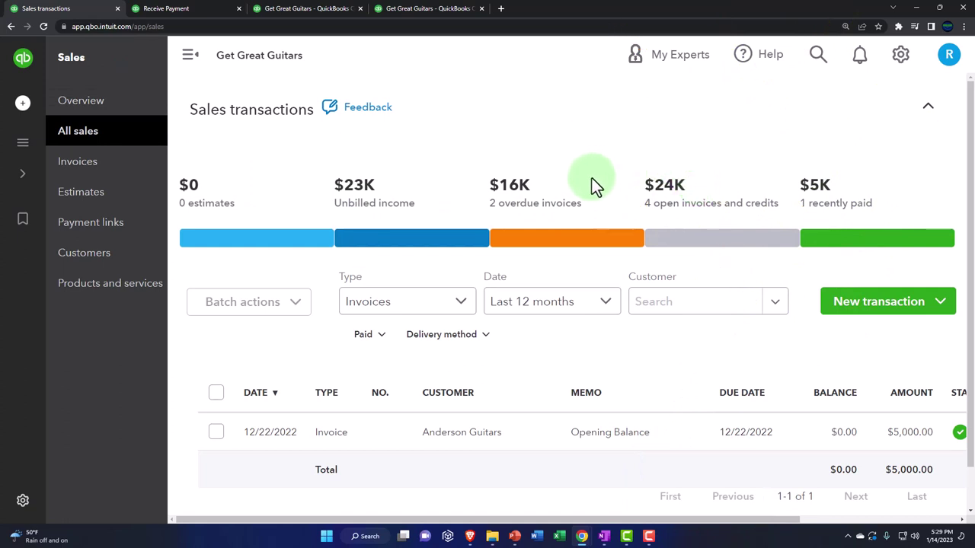
left_click(25, 105)
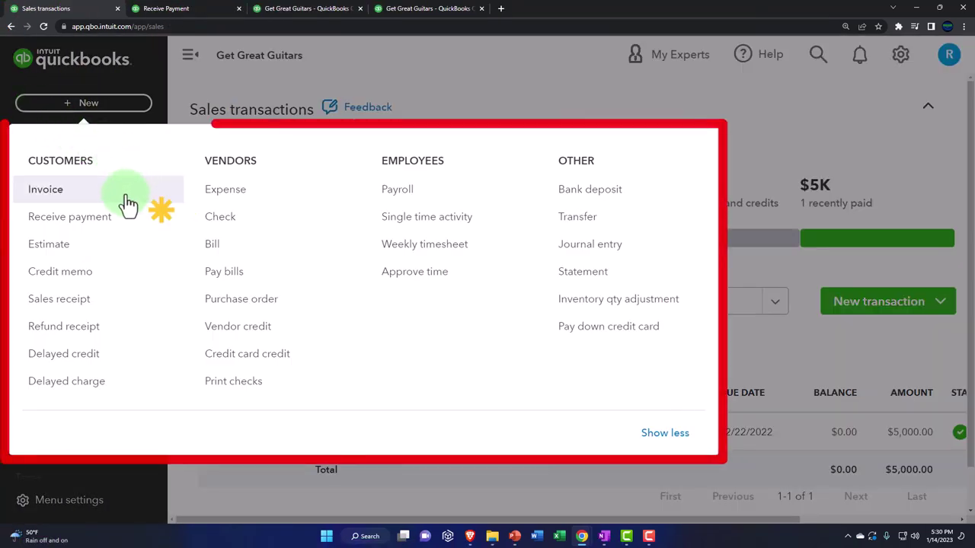
left_click(111, 222)
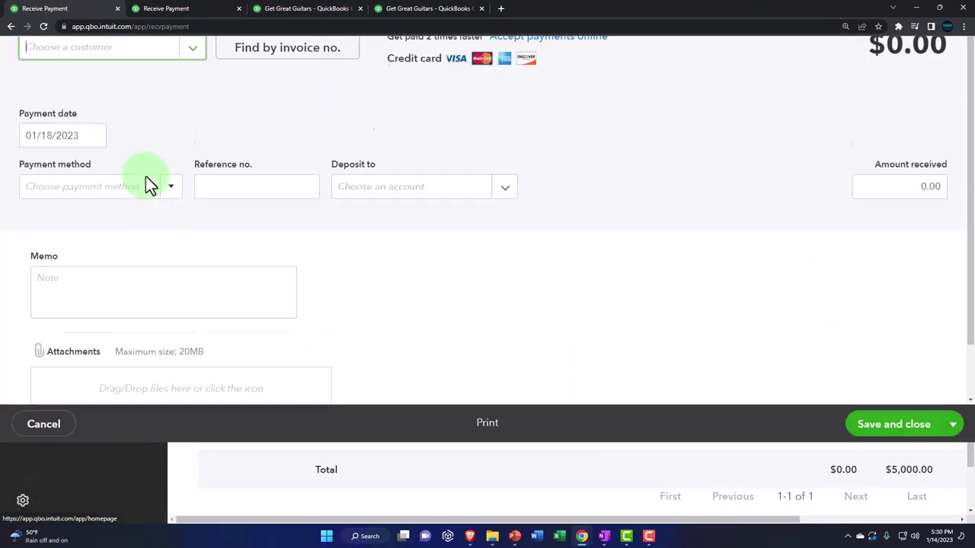
type("jo")
left_click(138, 194)
scroll(399, 333, "down", 2)
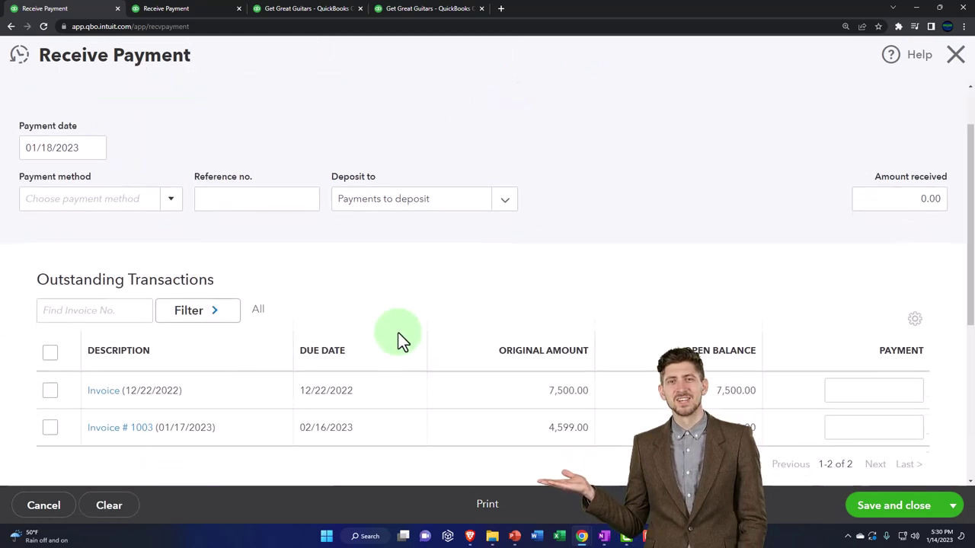
left_click(267, 393)
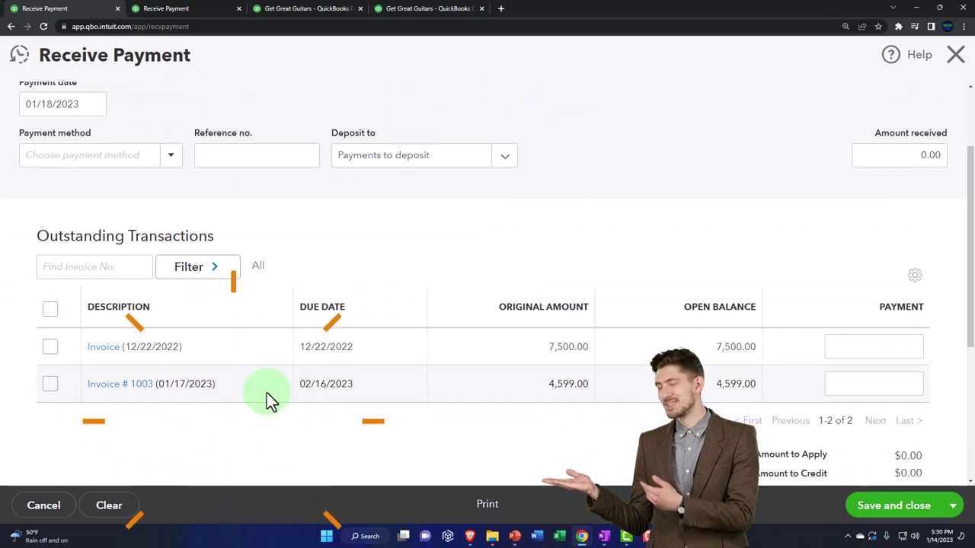
scroll(267, 393, "up", 2)
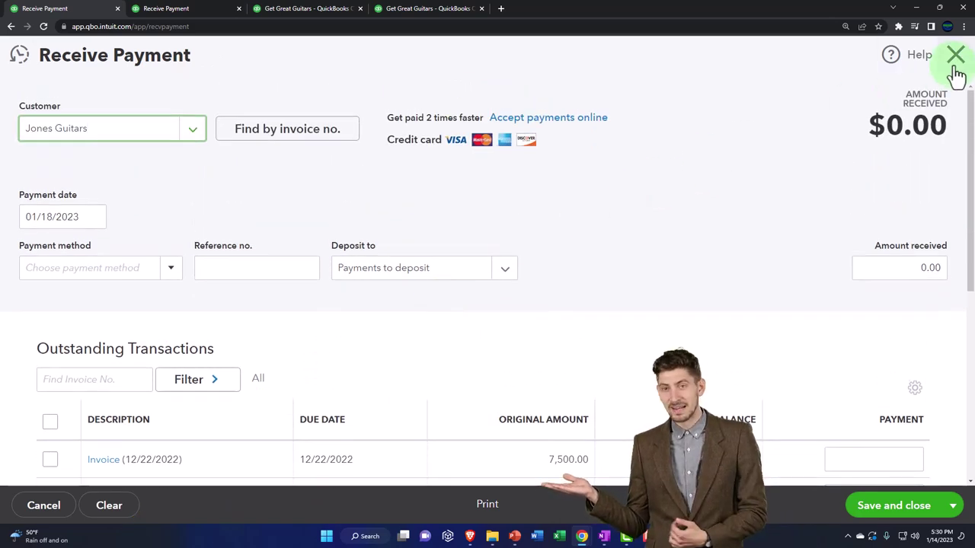
left_click(955, 56)
left_click(569, 303)
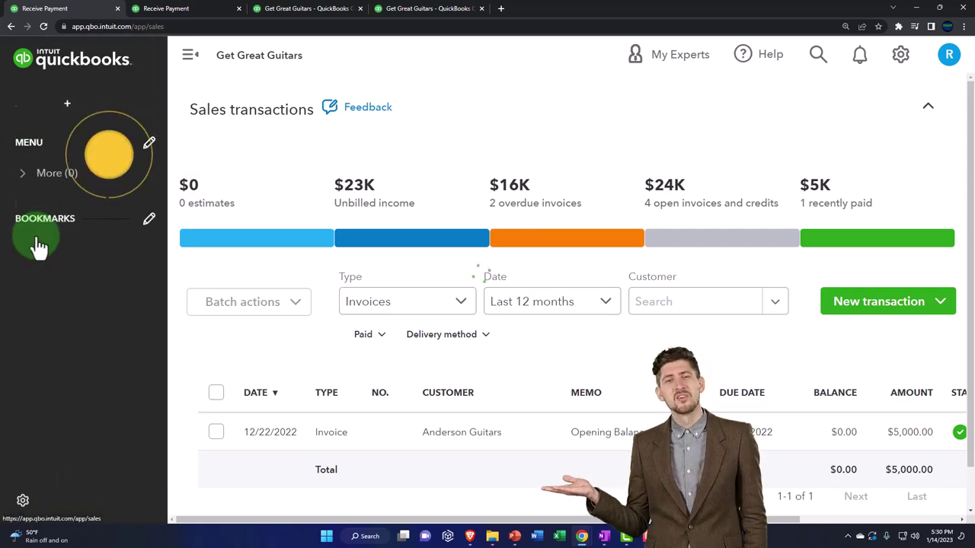
- Open the customer list in the Sales area and clear its filter to look through all customers
left_click(67, 265)
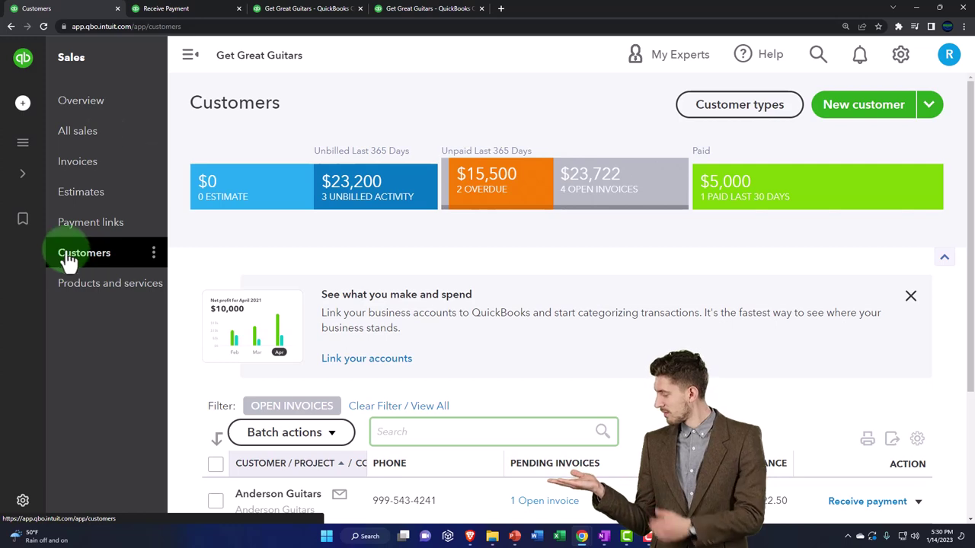
left_click(189, 56)
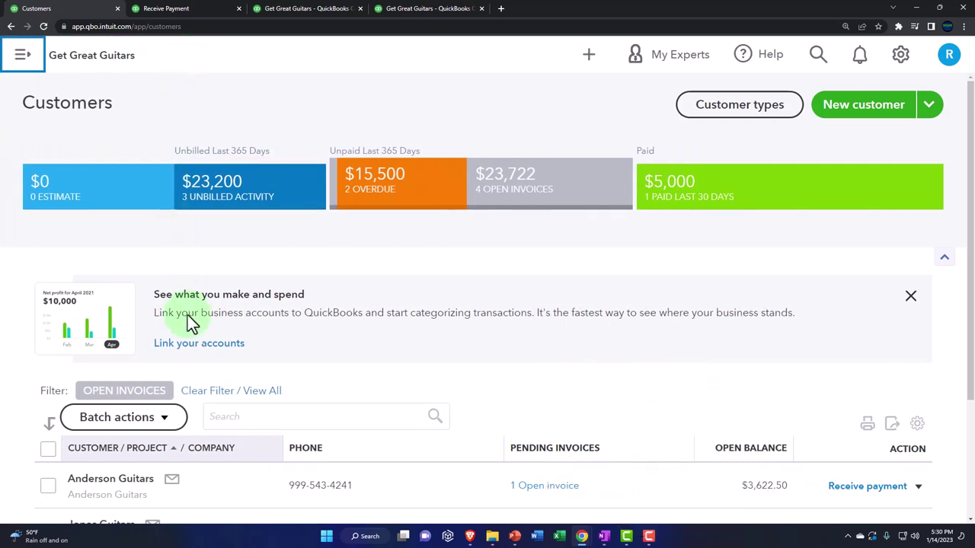
scroll(217, 354, "down", 2)
left_click(223, 296)
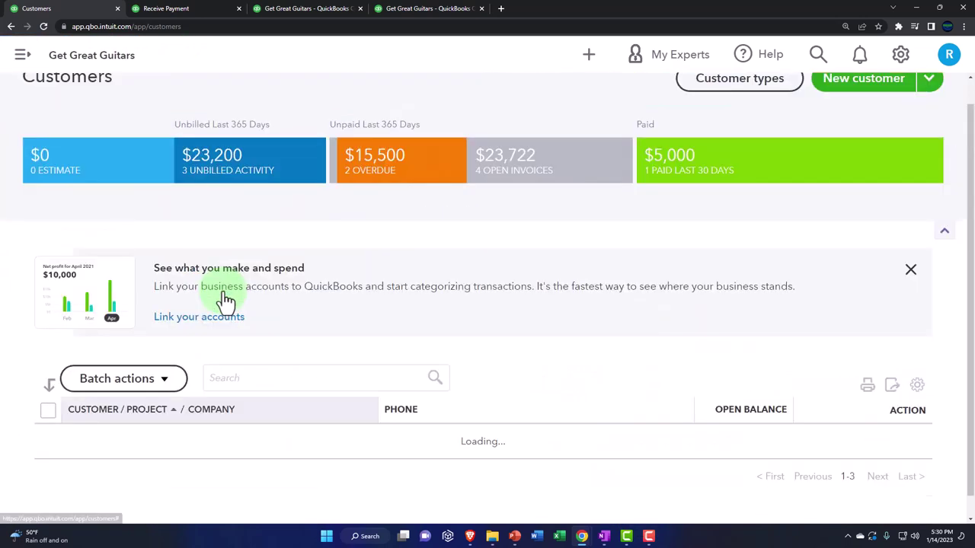
scroll(163, 434, "down", 5)
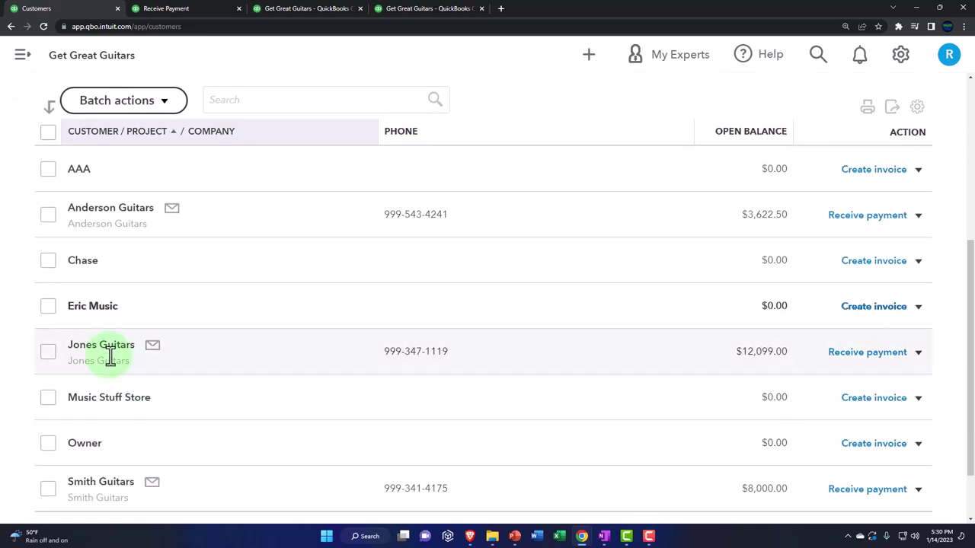
scroll(156, 377, "up", 5)
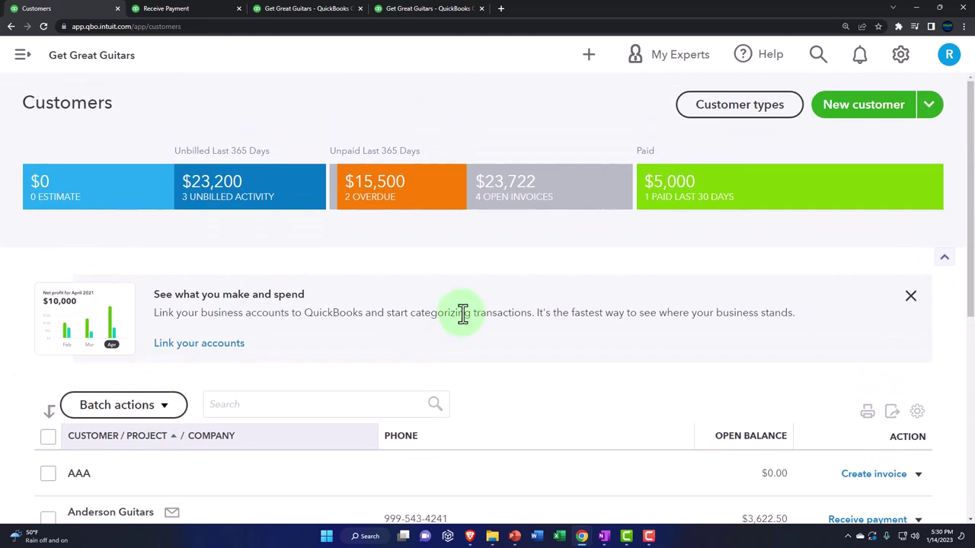
- Filter the customer list to open invoices and open the Jones Guitars customer record
left_click(552, 211)
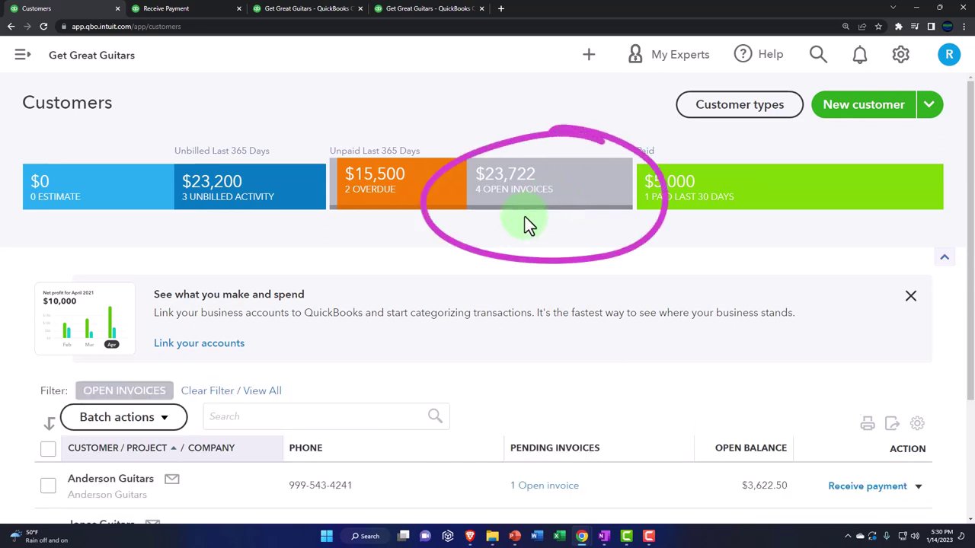
scroll(513, 270, "down", 3)
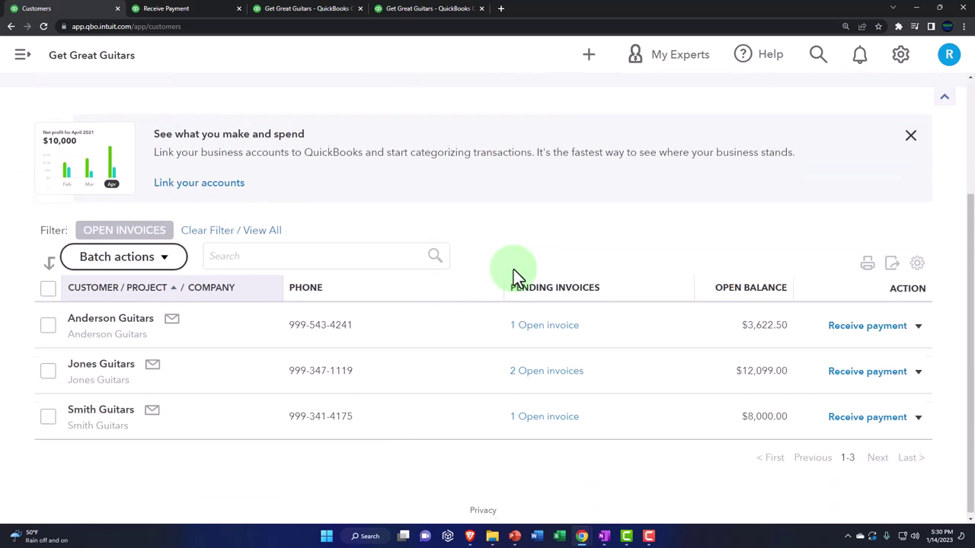
left_click(101, 362)
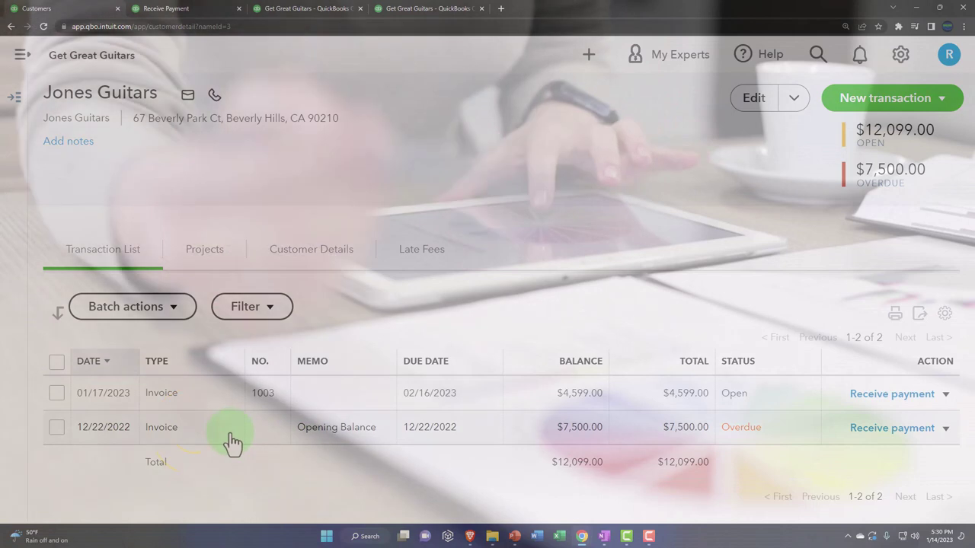
left_click(232, 440)
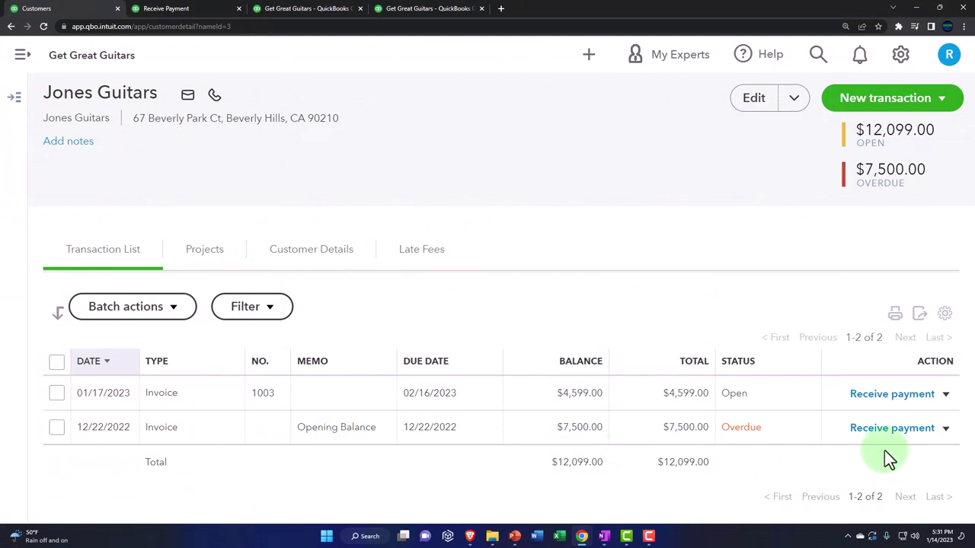
- Start receiving a payment for Jones Guitars' overdue 12/22/2022 invoice and set the payment method to Cash
left_click(907, 430)
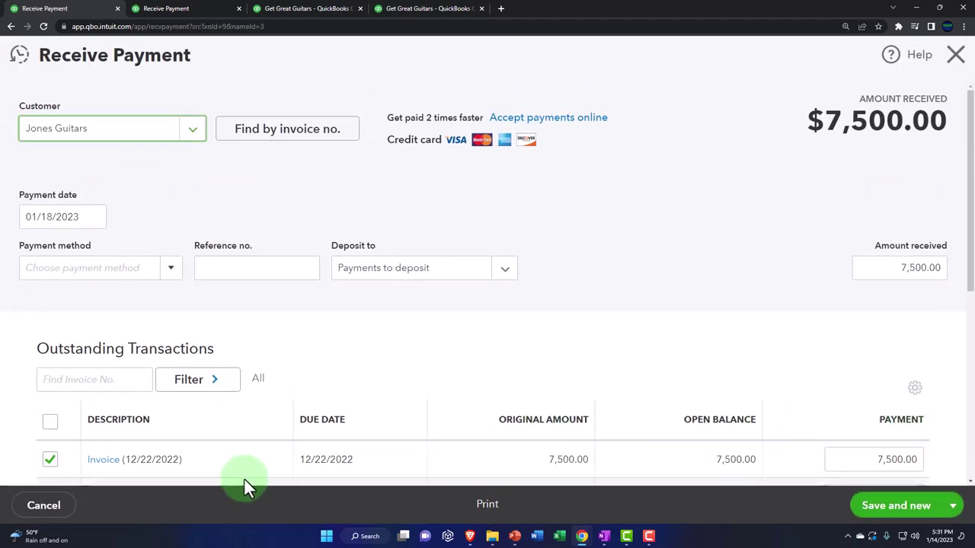
key("Tab")
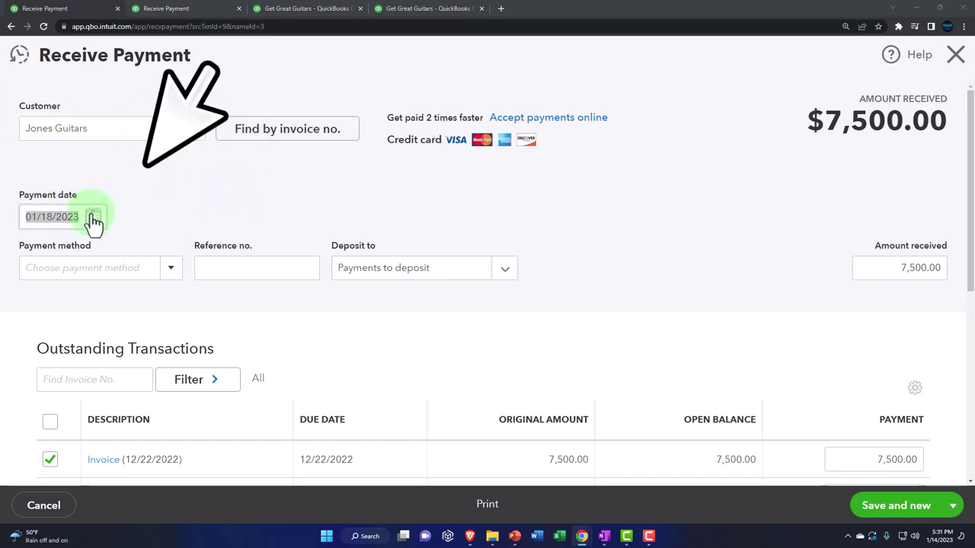
scroll(118, 223, "down", 1)
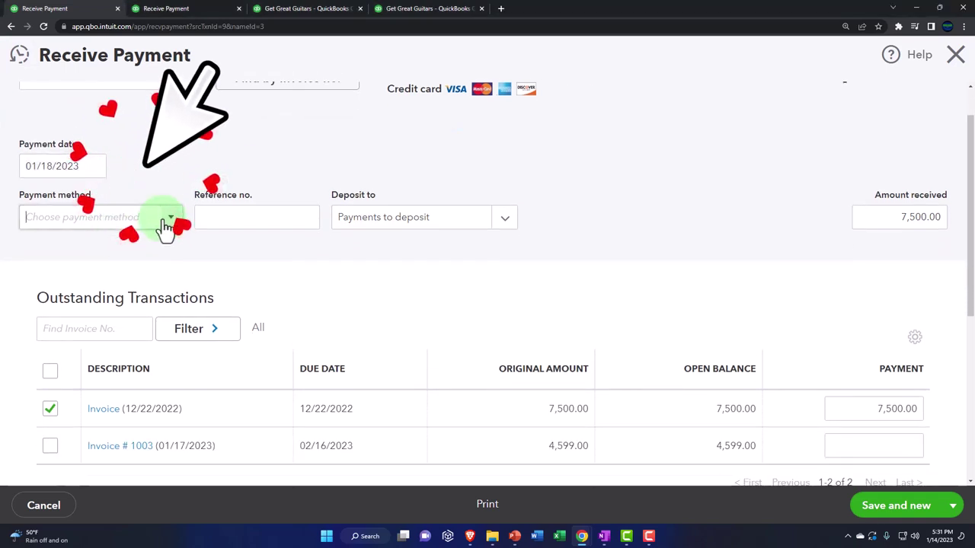
left_click(166, 221)
left_click(118, 272)
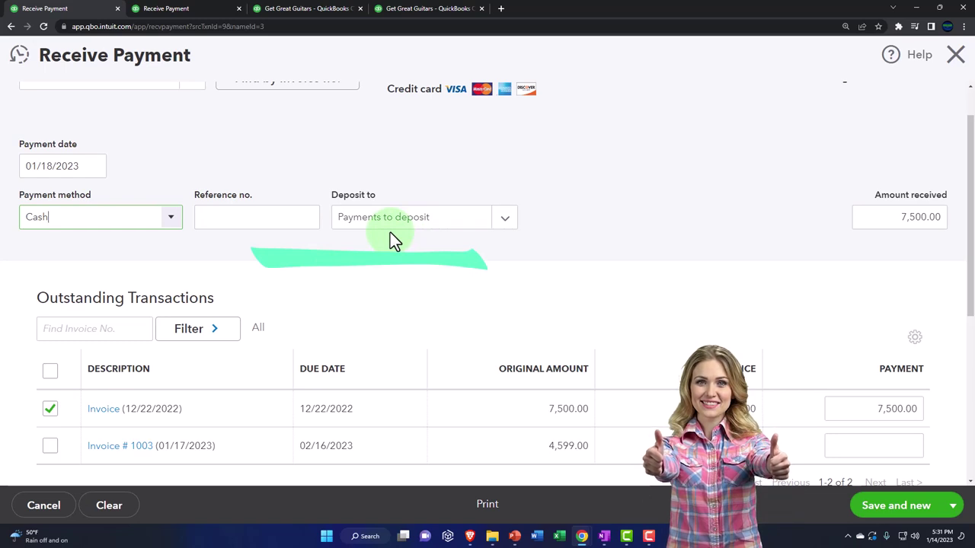
- Review the available deposit accounts, keep Payments to deposit, and save and close the $7,500.00 cash payment from Jones Guitars
left_click(505, 218)
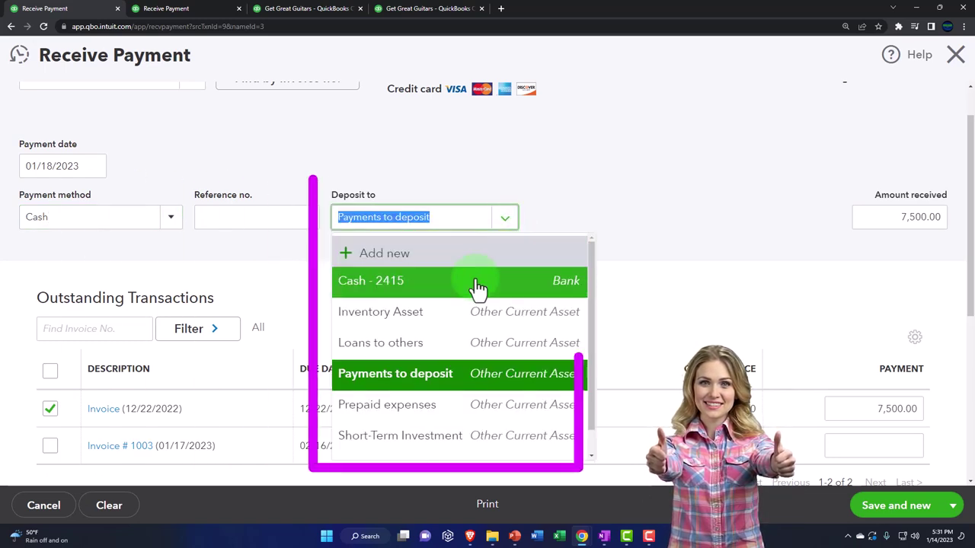
left_click(571, 207)
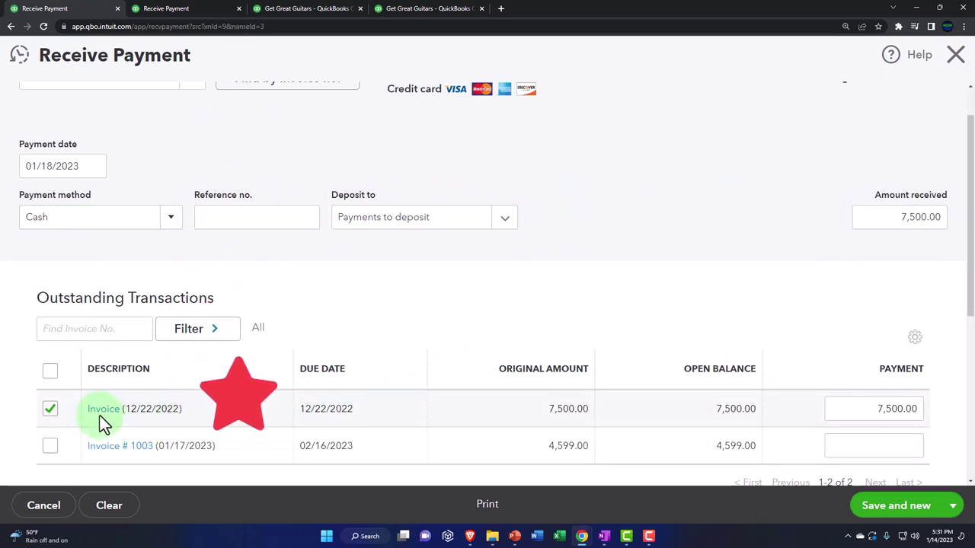
scroll(99, 416, "up", 1)
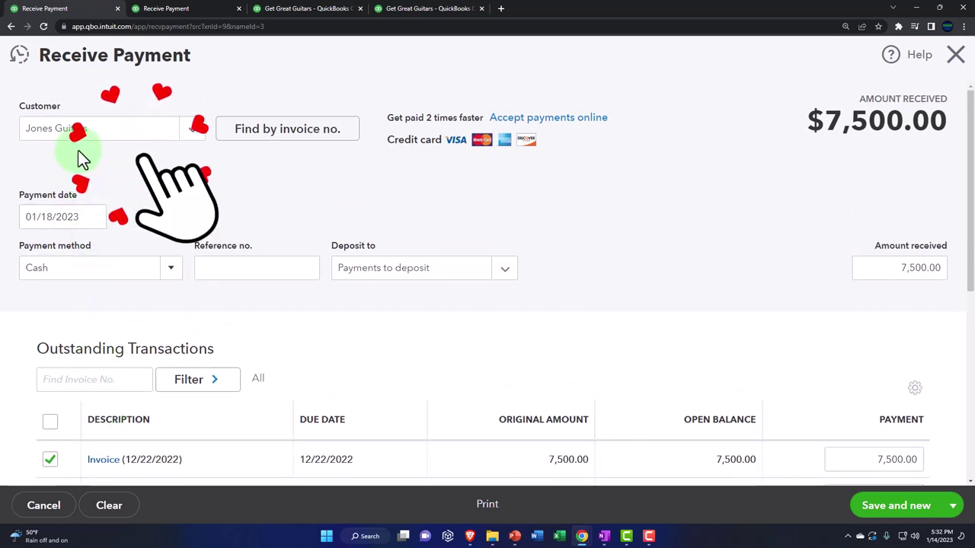
scroll(79, 151, "down", 2)
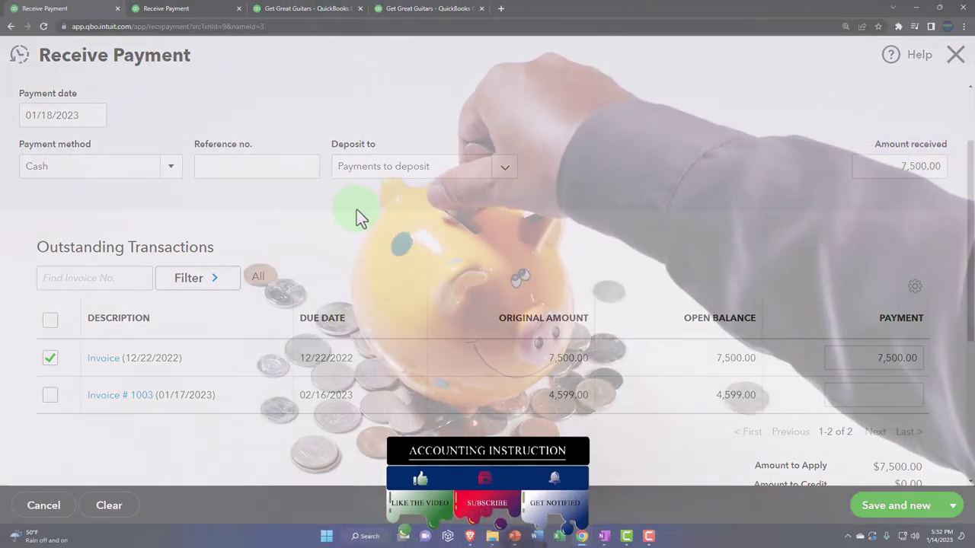
left_click(952, 506)
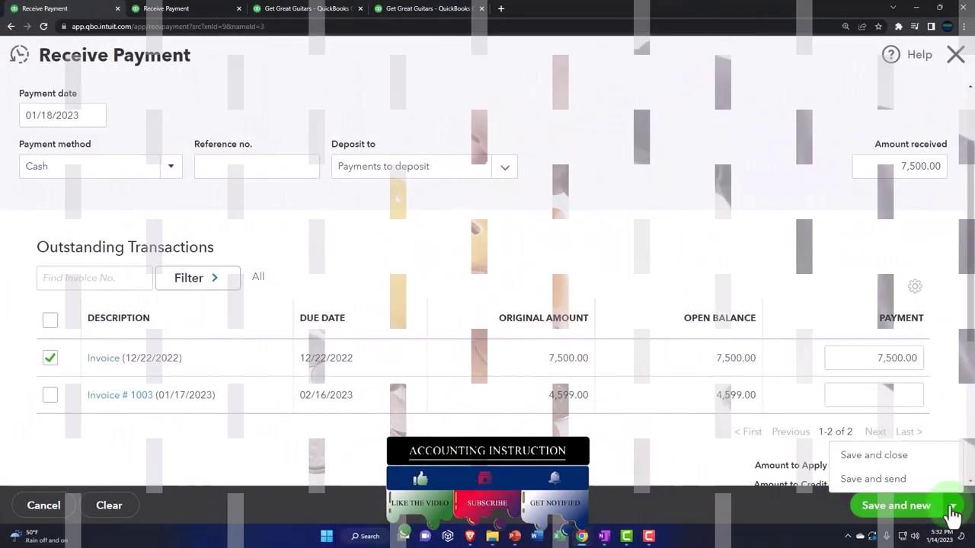
left_click(888, 457)
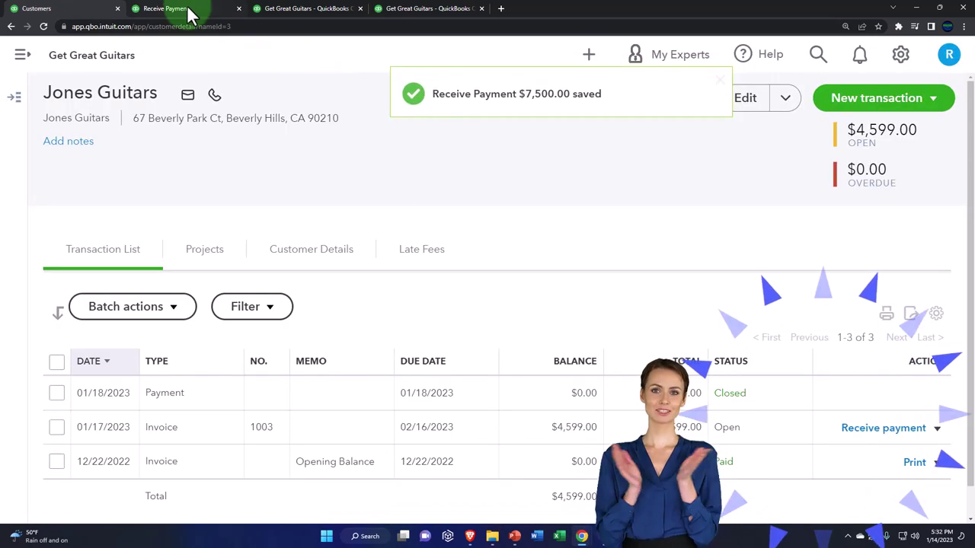
- Rerun the 2023 balance sheet, examine the transactions behind Accounts Receivable (A/R), and return to the report summary
left_click(188, 8)
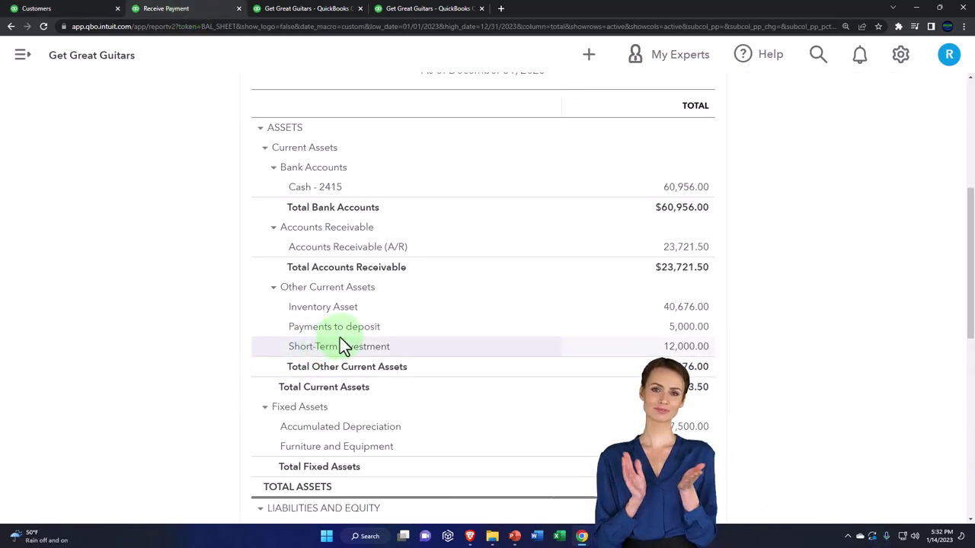
scroll(340, 337, "up", 3)
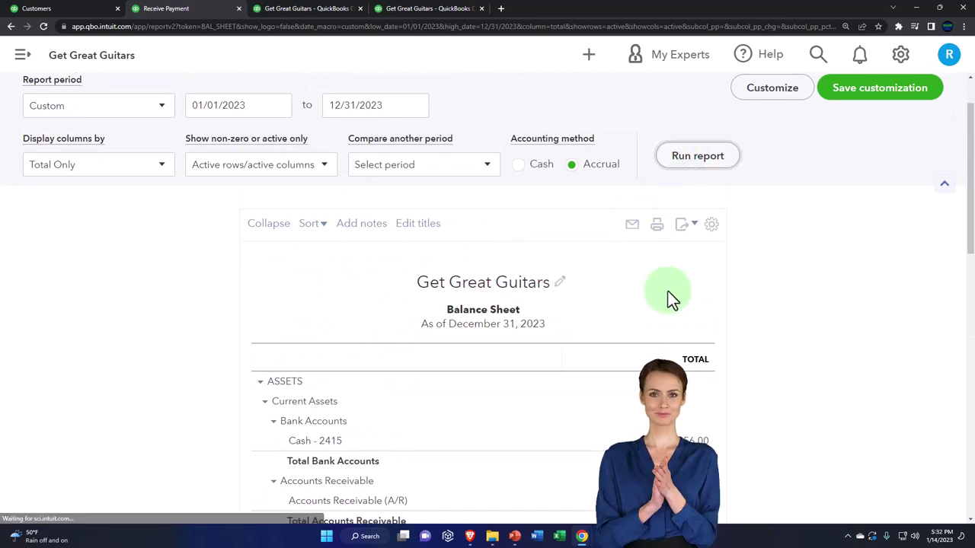
scroll(667, 300, "down", 2)
key("ctrl+plus")
scroll(667, 305, "down", 1)
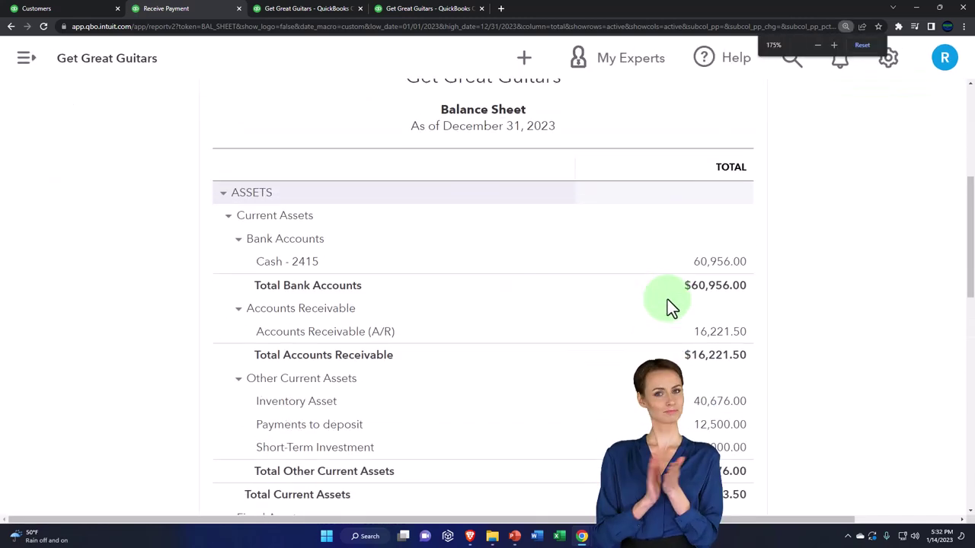
left_click(714, 335)
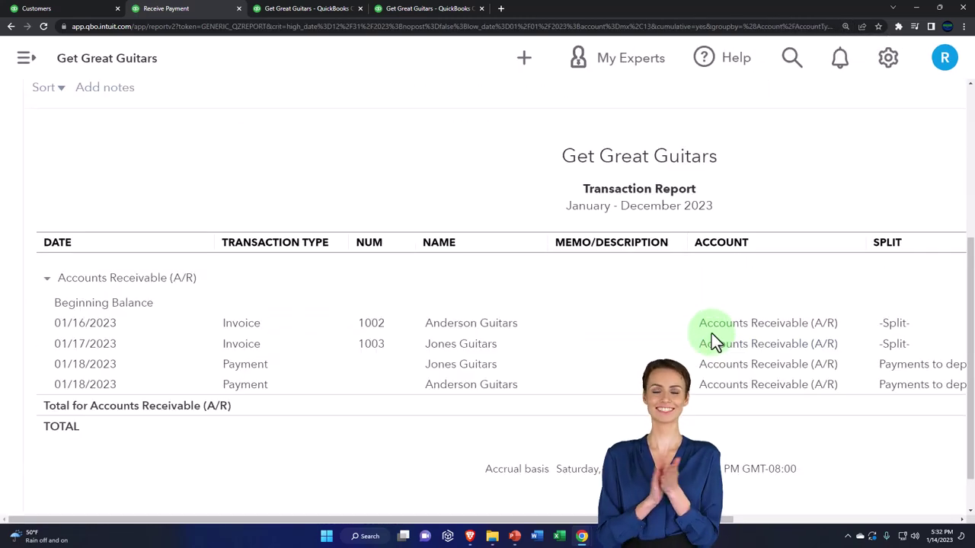
key("ctrl+minus")
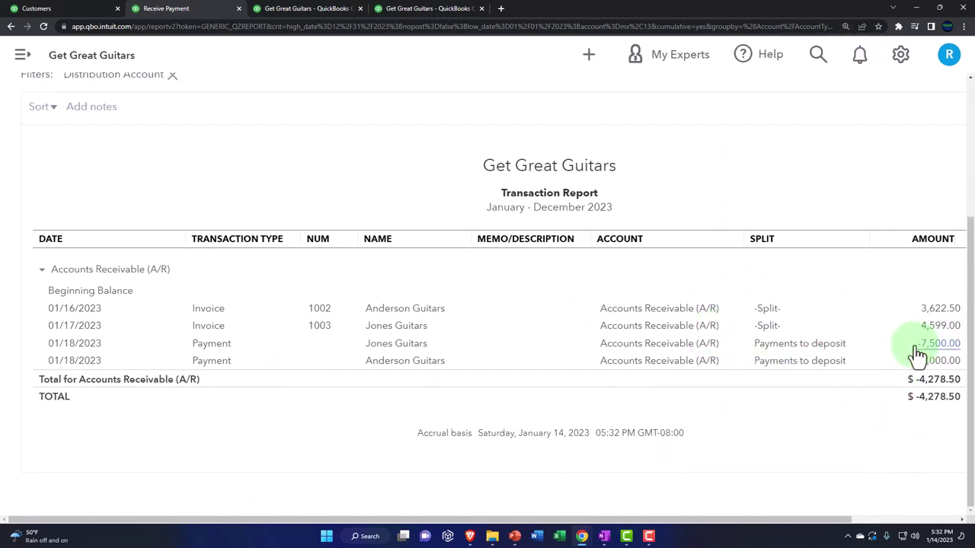
scroll(126, 158, "up", 3)
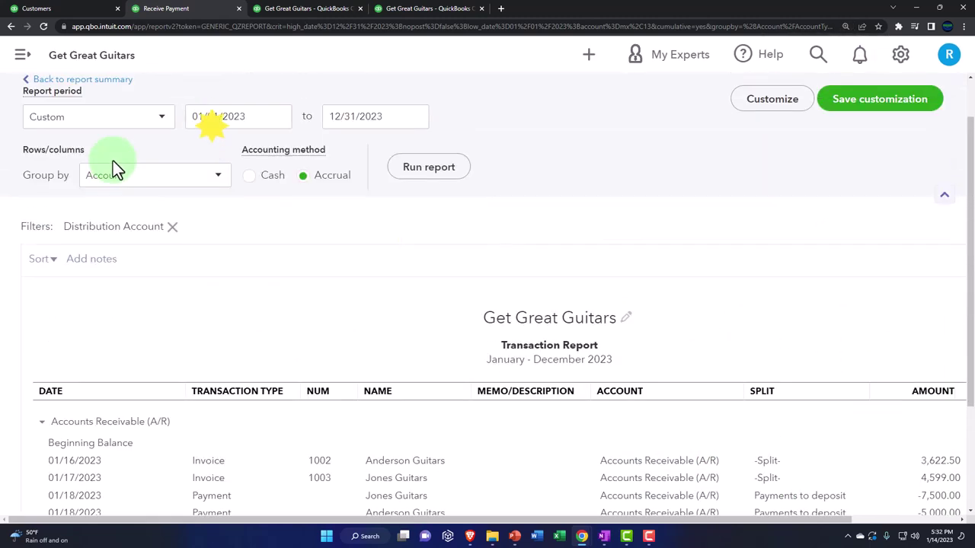
left_click(72, 80)
- Examine the transactions behind the Payments to deposit balance and return to the balance sheet
scroll(337, 304, "down", 5)
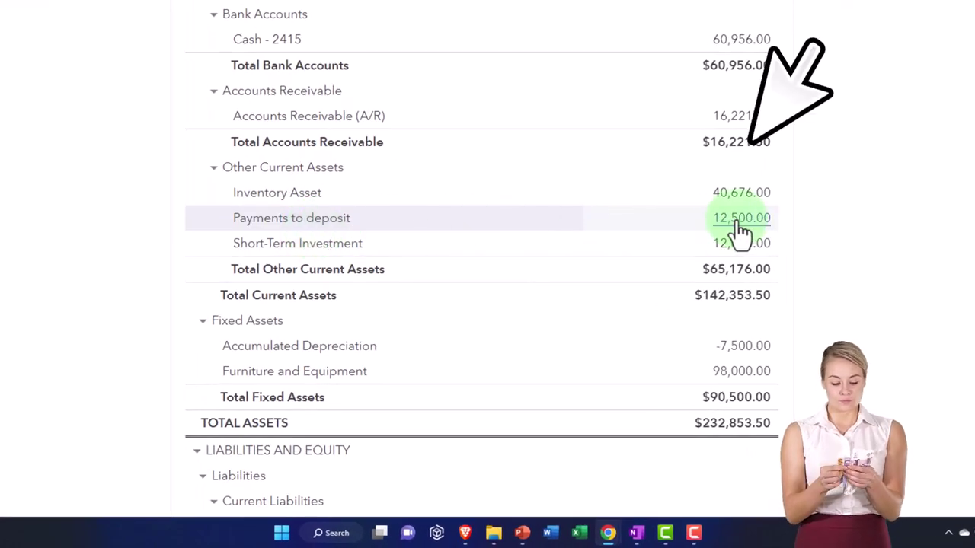
left_click(739, 223)
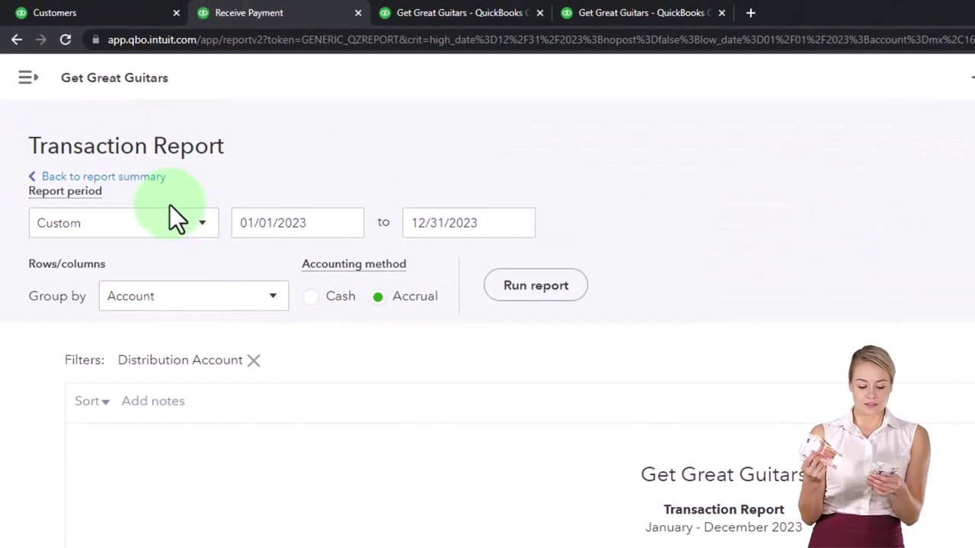
left_click(145, 178)
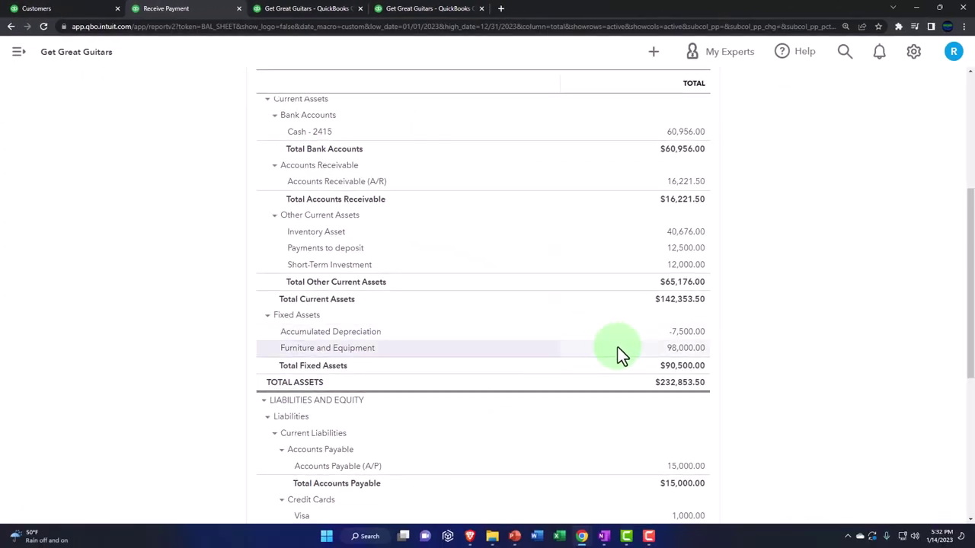
left_click(737, 320)
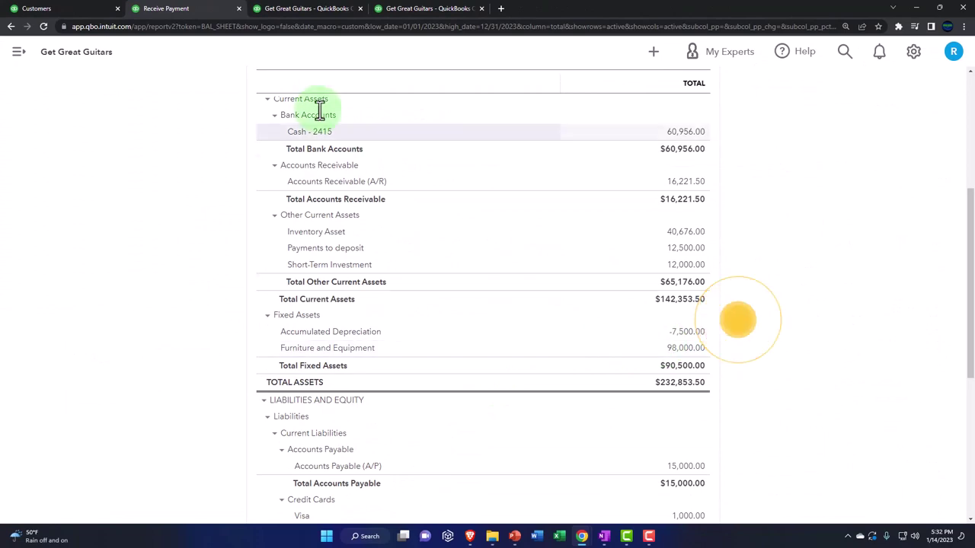
- Open a new Bank Deposit form from the Jones Guitars record, review the payments awaiting deposit, and close it without saving
left_click(76, 10)
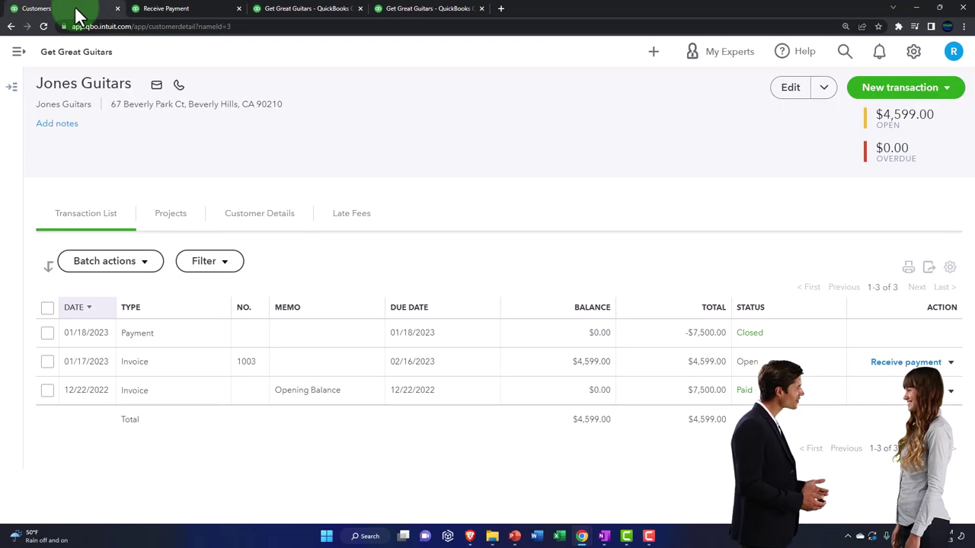
left_click(652, 51)
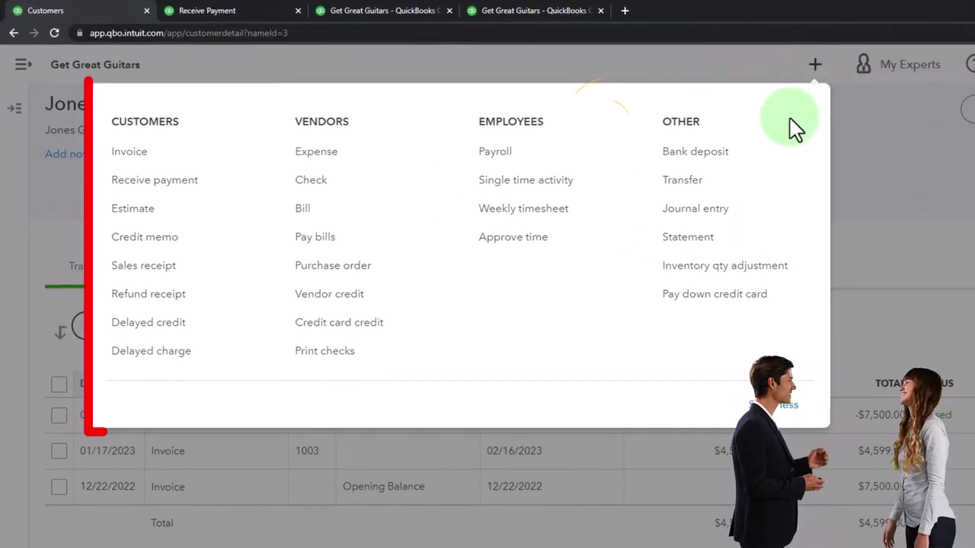
left_click(724, 156)
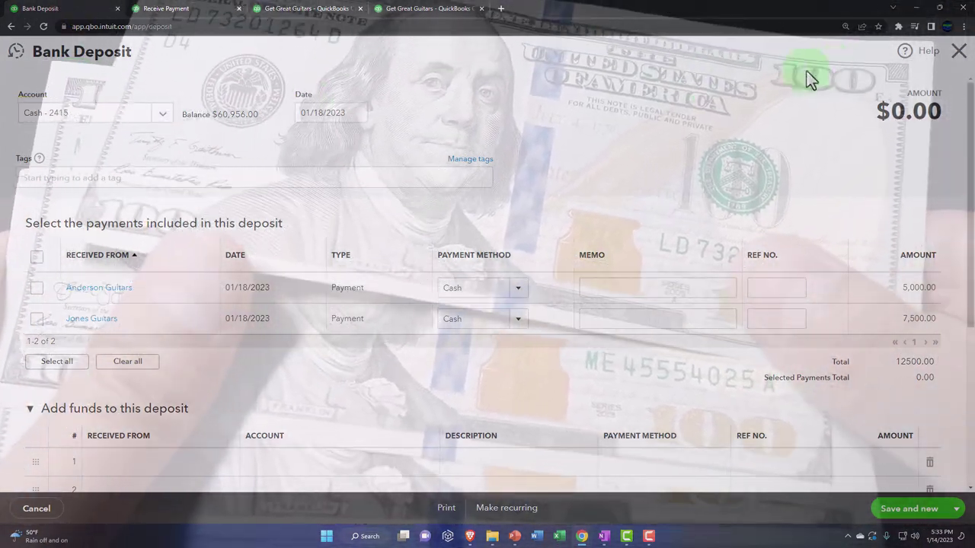
left_click(961, 53)
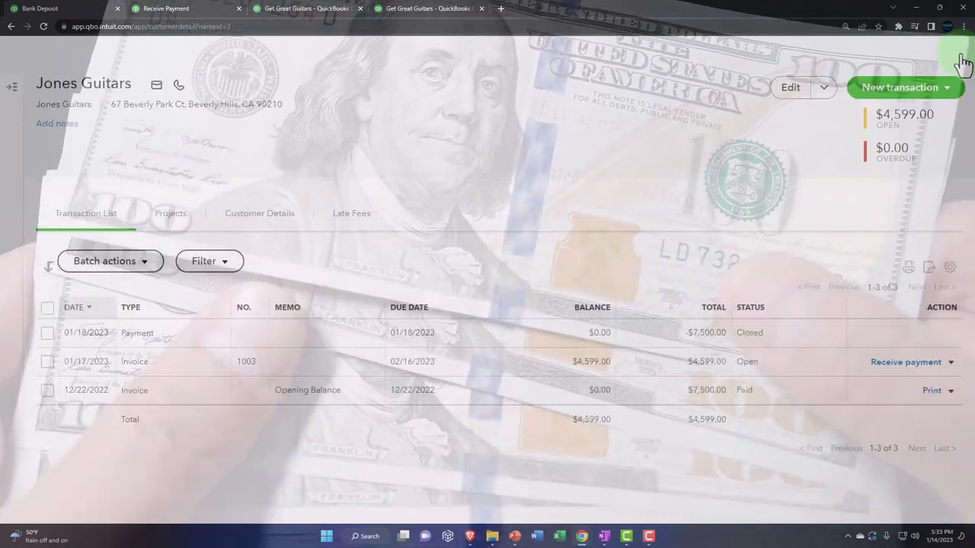
- Rerun the A/R Aging Summary as of 12/31/2023 and compare its total with Accounts Receivable on the balance sheet
left_click(305, 9)
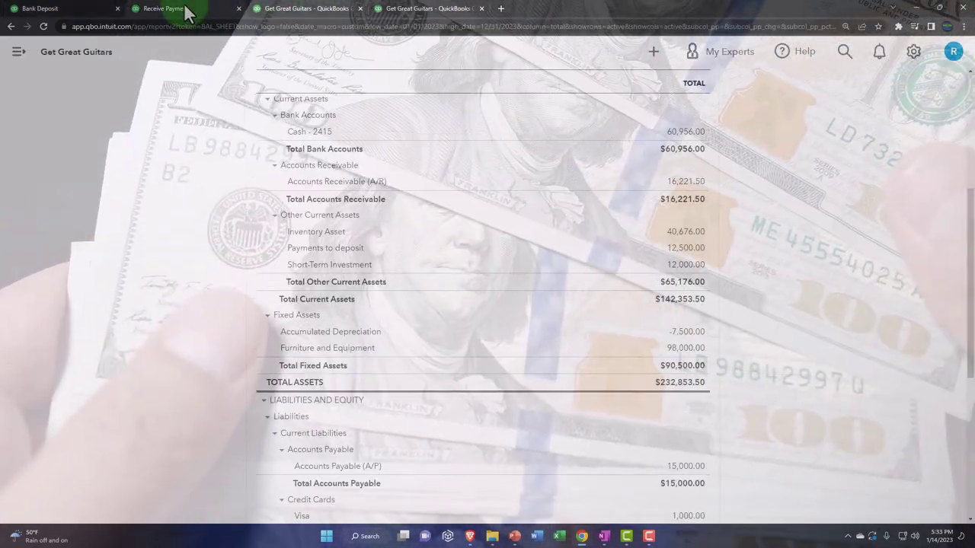
left_click(212, 163)
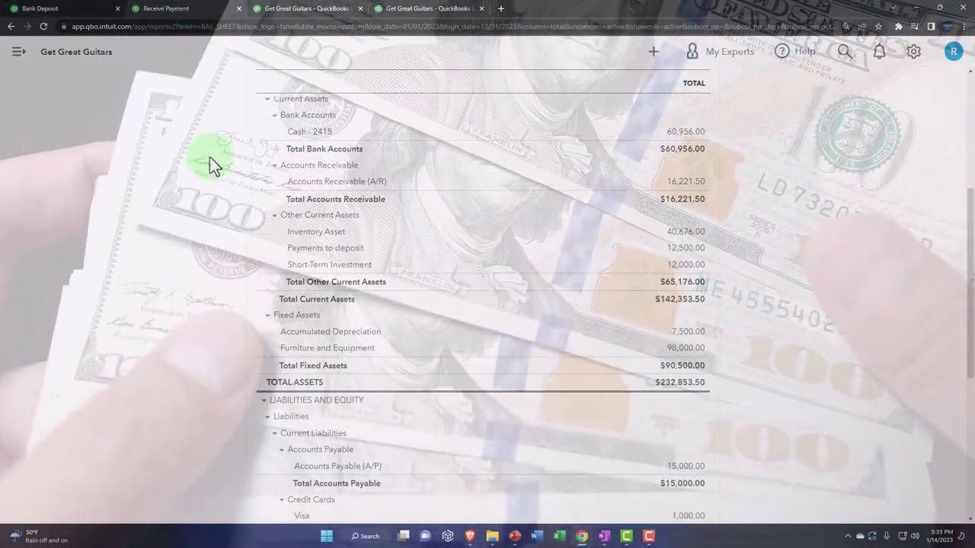
scroll(221, 198, "up", 2)
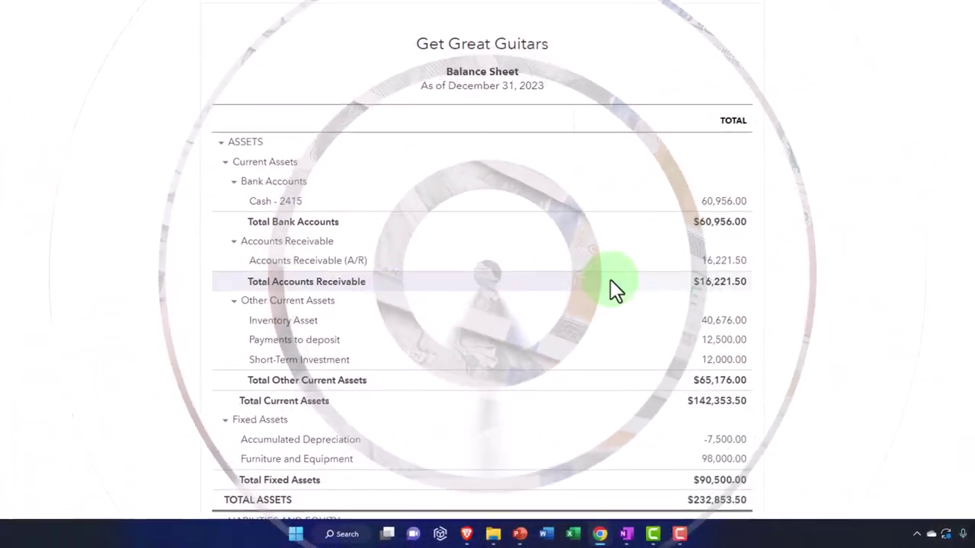
left_click(675, 309)
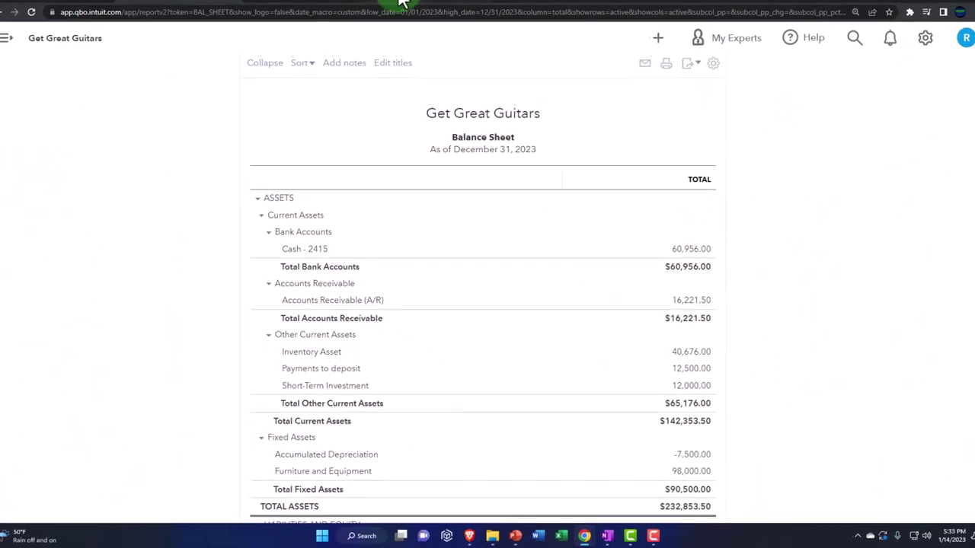
left_click(400, 0)
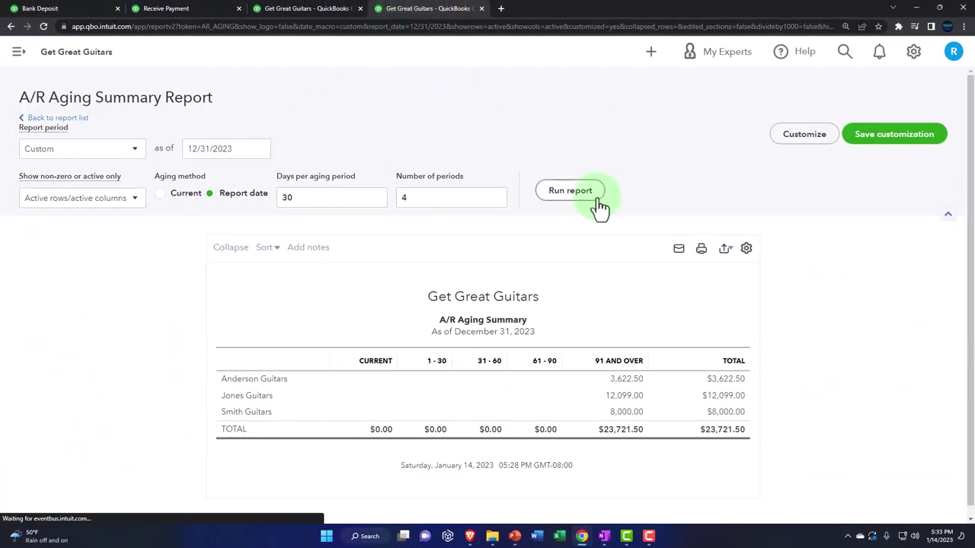
left_click(600, 206)
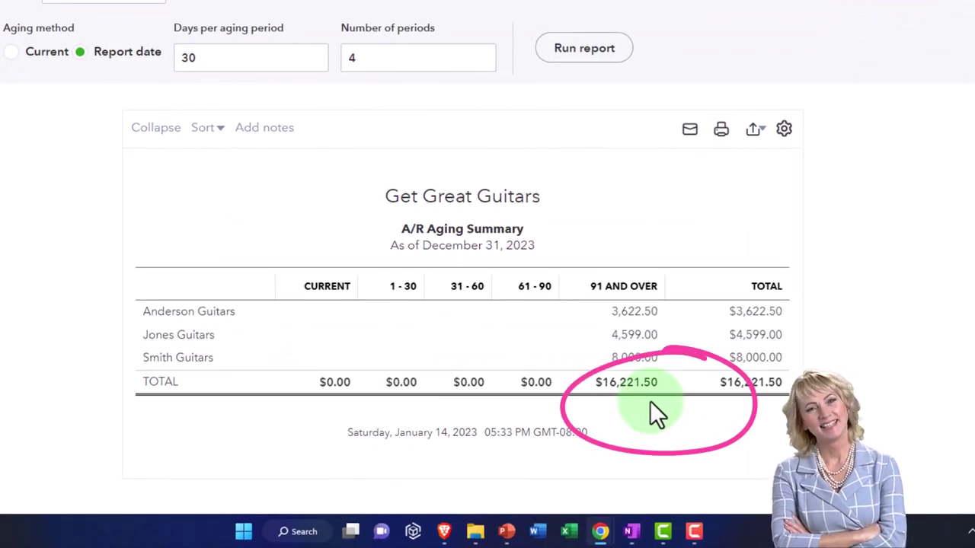
left_click(289, 0)
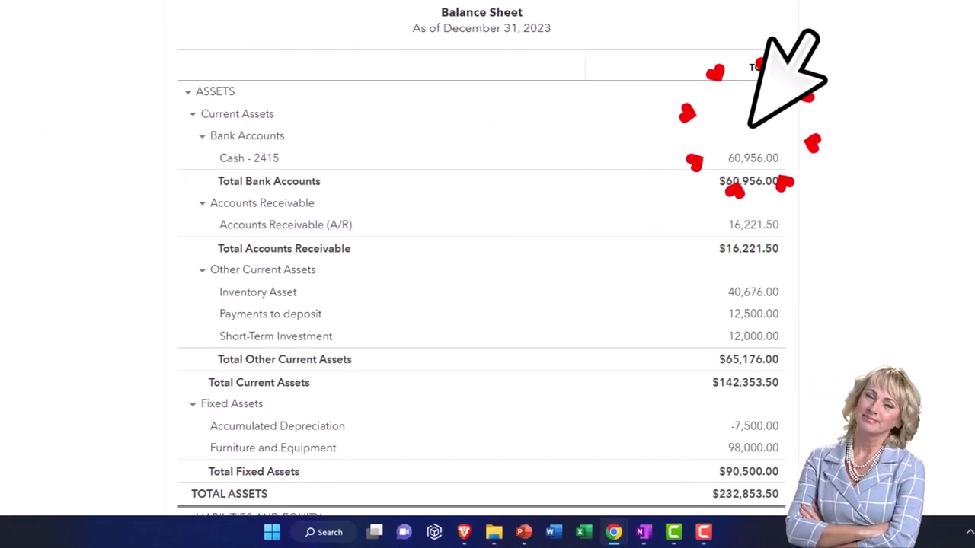
- Return to the Sales customer list, clear its open-invoices filter, and review the open balances of all customers
left_click(79, 8)
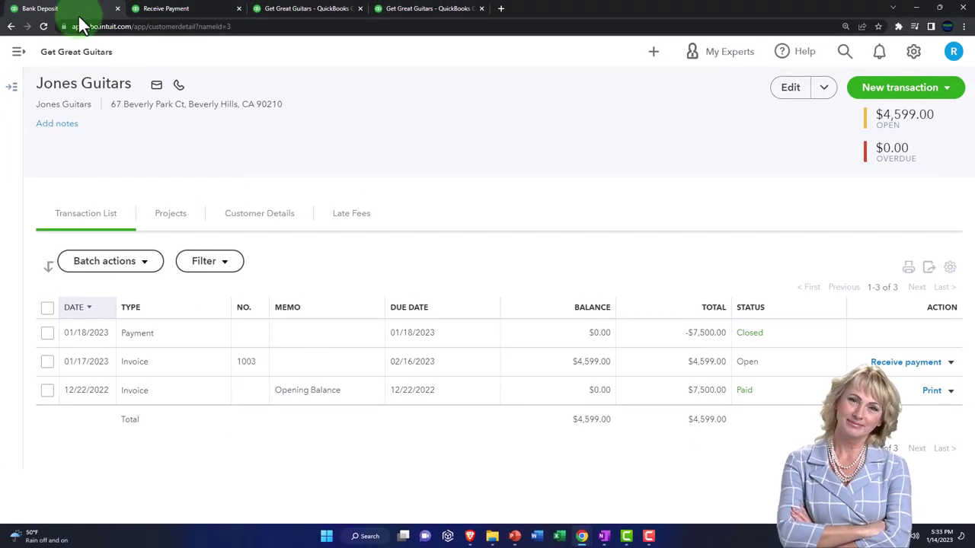
left_click(18, 53)
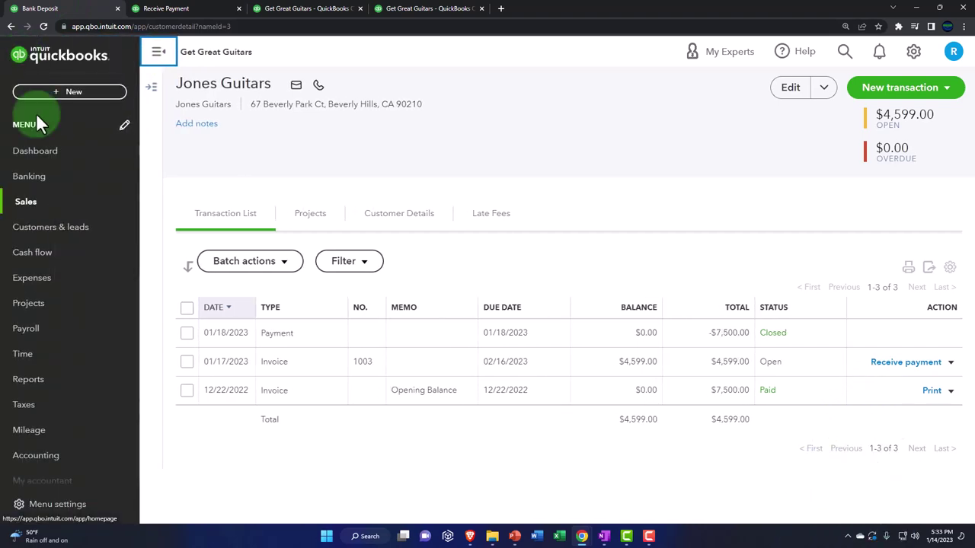
left_click(25, 201)
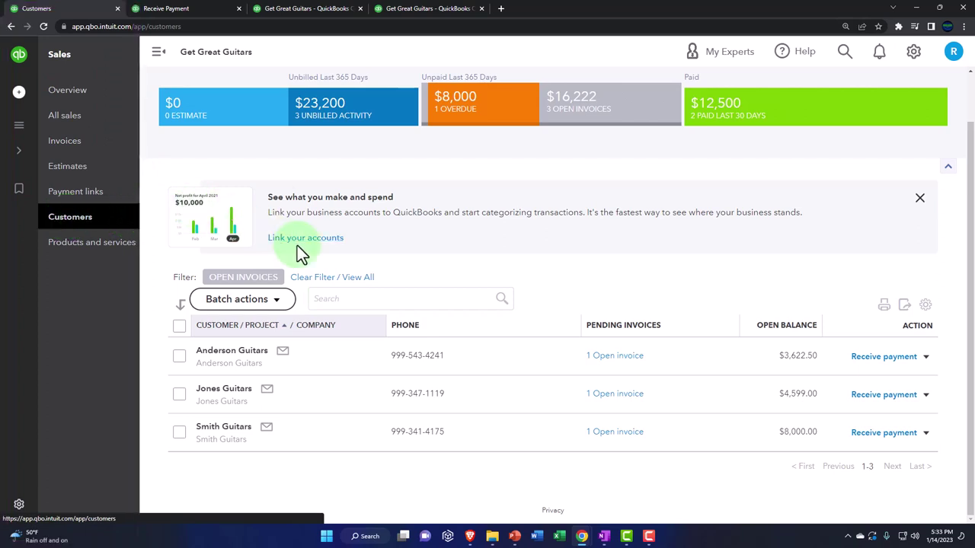
left_click(324, 277)
scroll(305, 228, "down", 1)
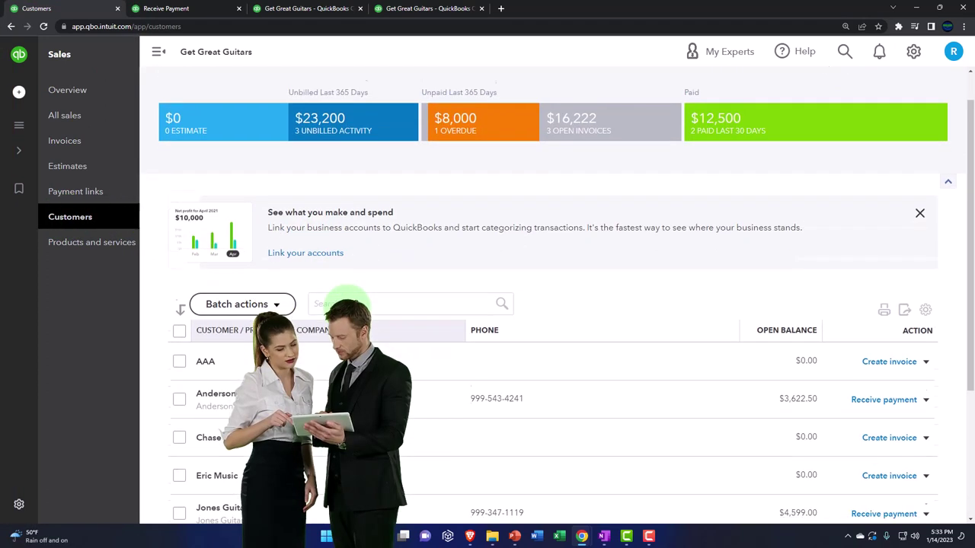
left_click(158, 51)
scroll(229, 365, "down", 2)
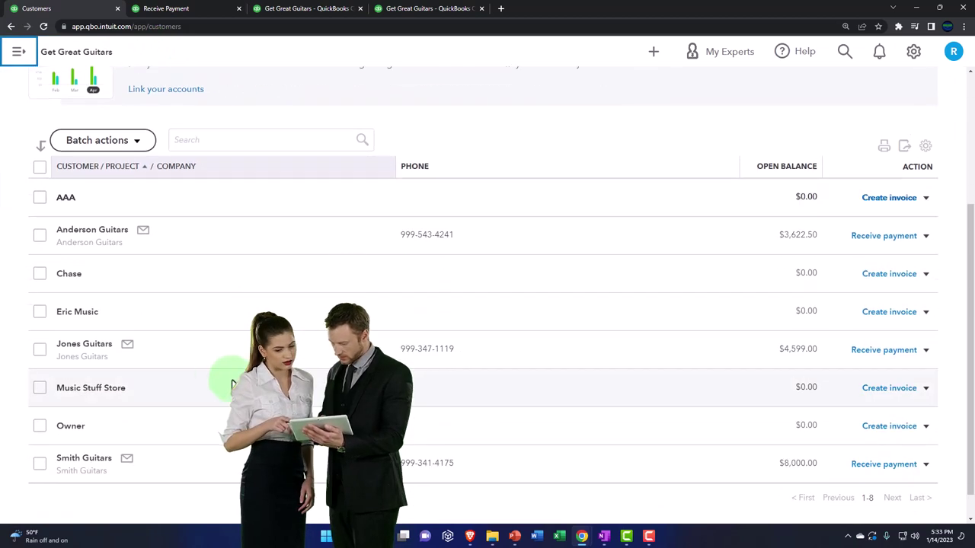
- Open the Jones Guitars record and trace its paid 12/22/2022 invoice to the linked payment, closing the forms back to the customer list
left_click(97, 355)
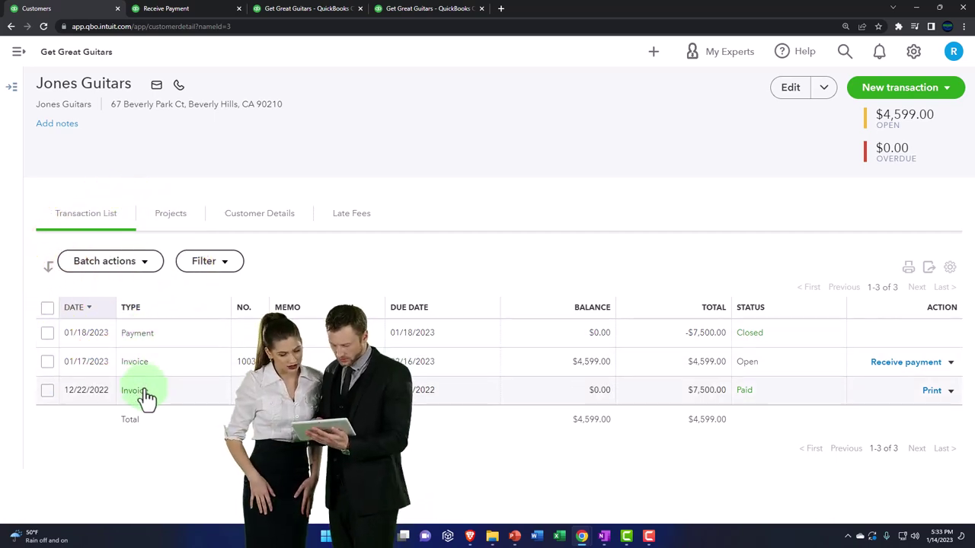
left_click(746, 402)
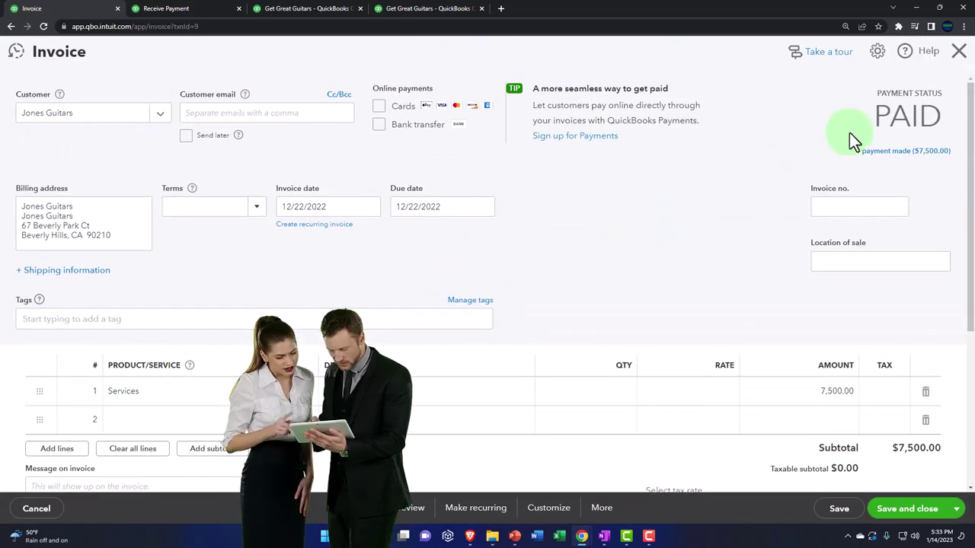
left_click(880, 160)
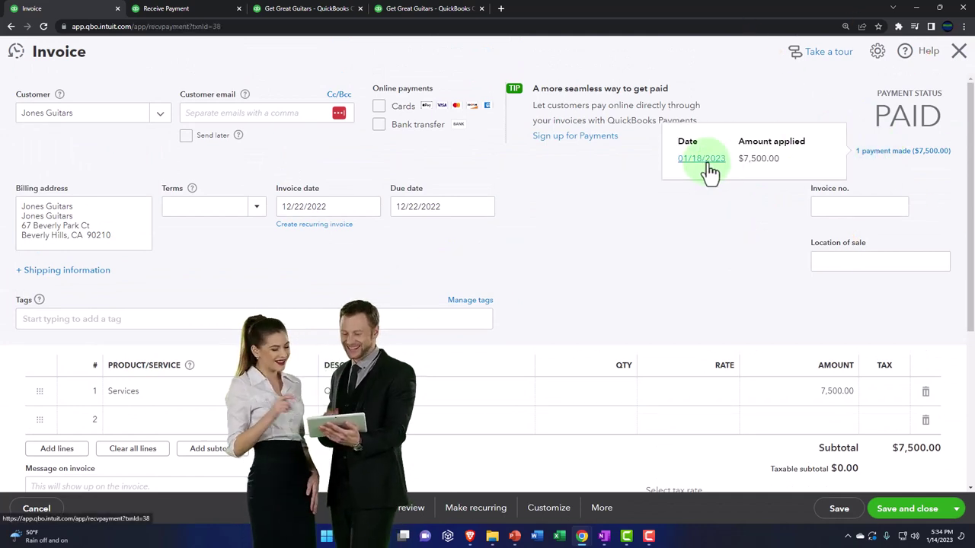
left_click(704, 160)
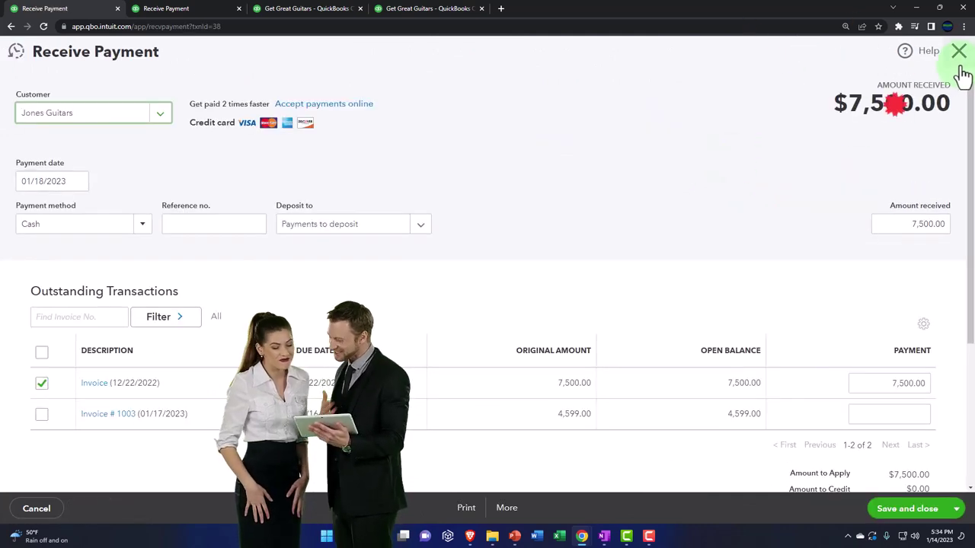
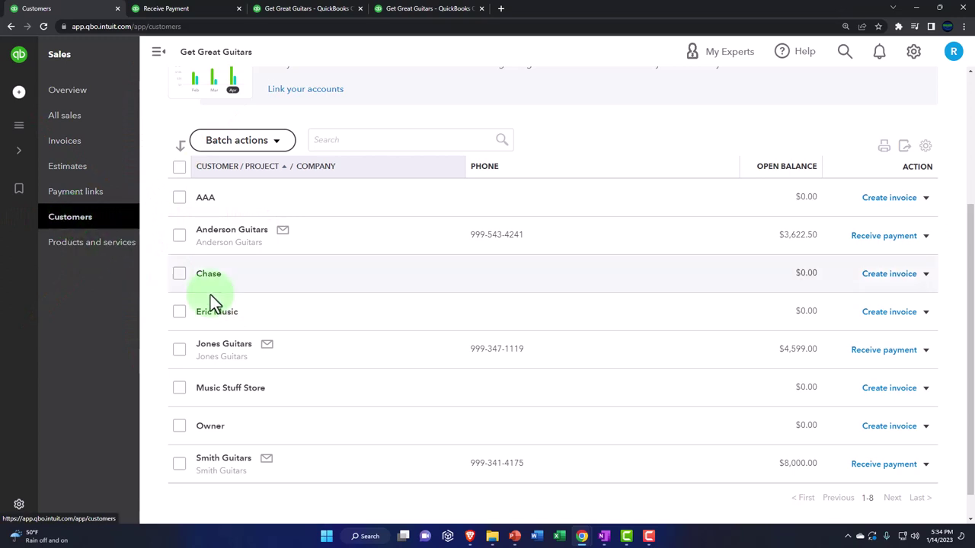
- Open the Smith Guitars record and review where a new received payment can be started, without creating one
left_click(231, 466)
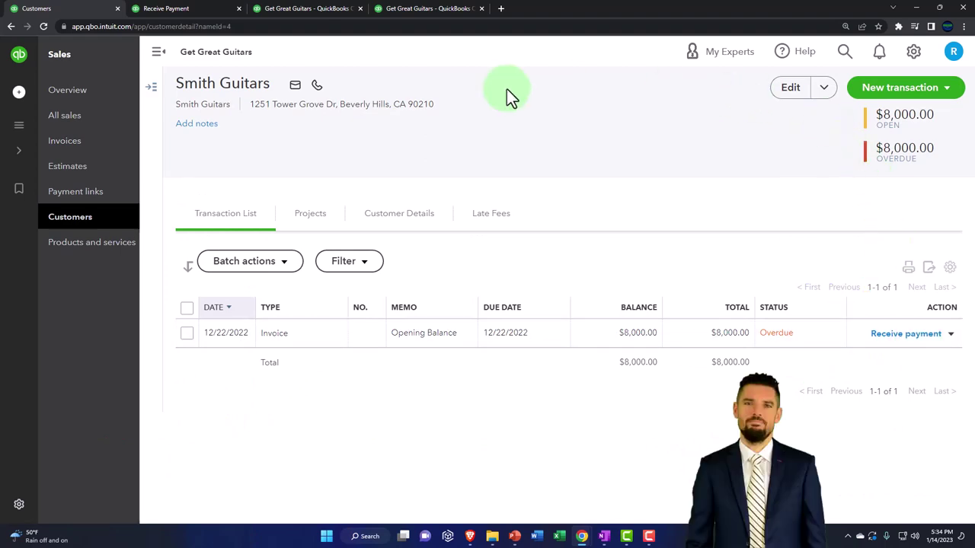
left_click(19, 93)
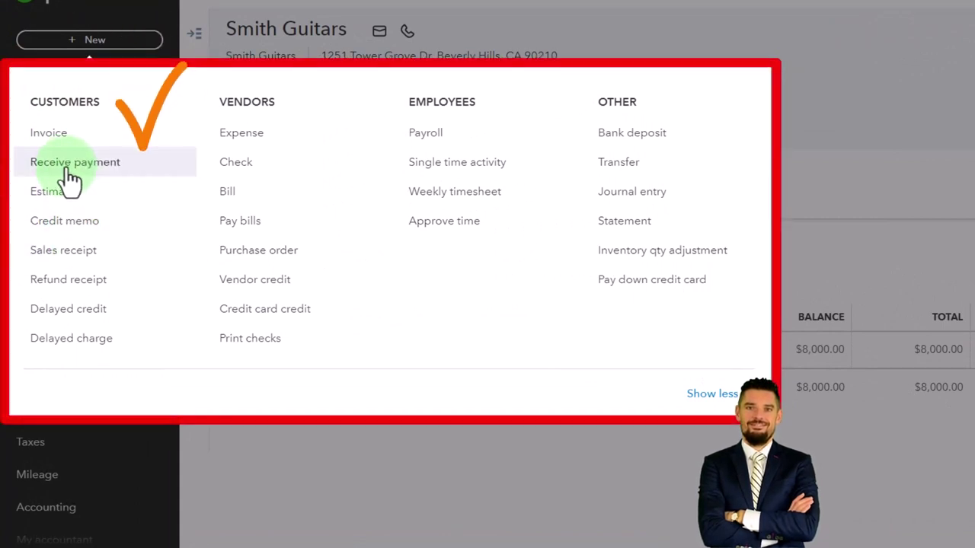
left_click(88, 39)
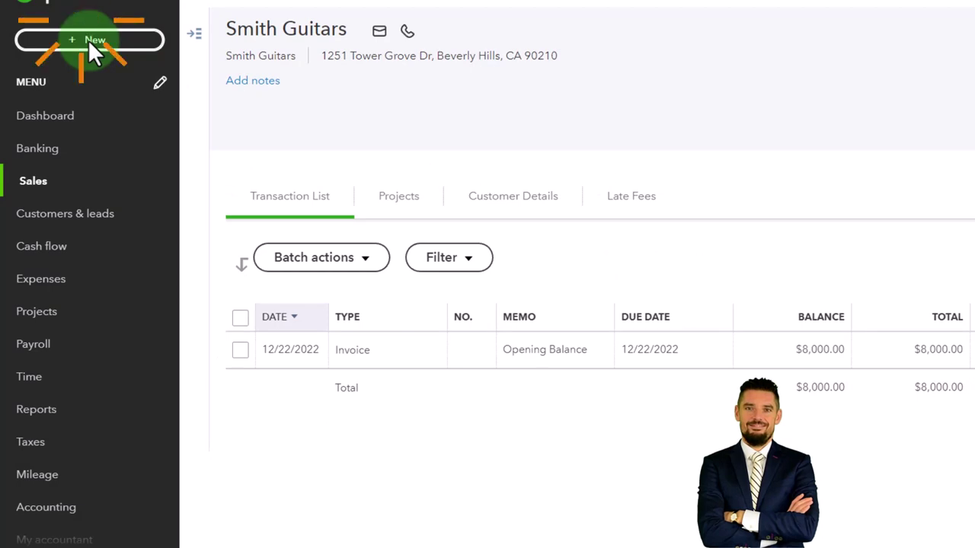
- Open the list of all sales transactions and filter the invoices to those with Open status
left_click(40, 184)
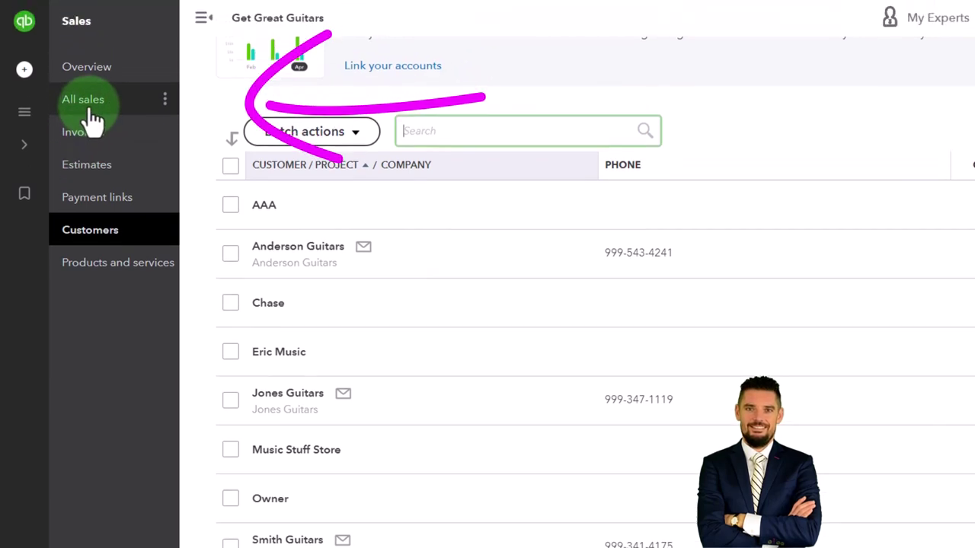
left_click(87, 156)
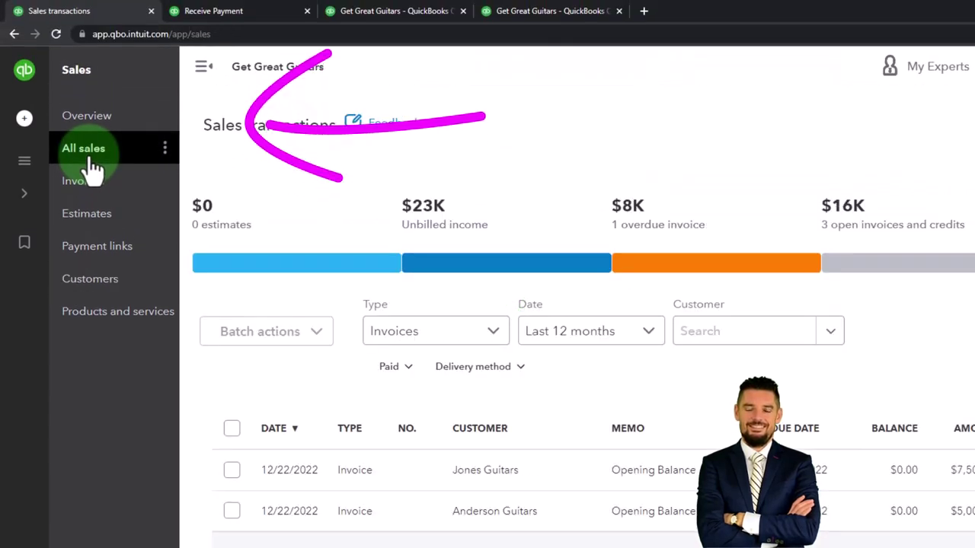
left_click(204, 70)
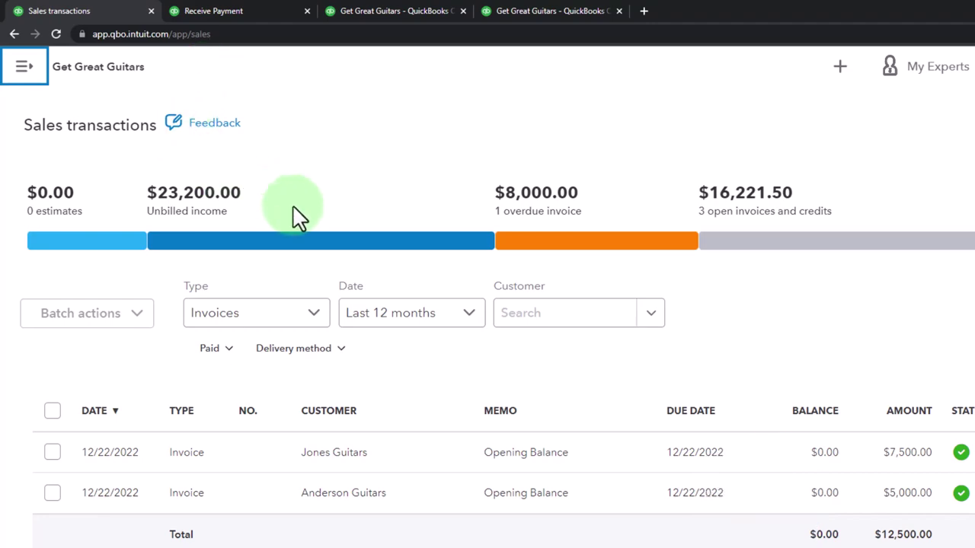
left_click(314, 314)
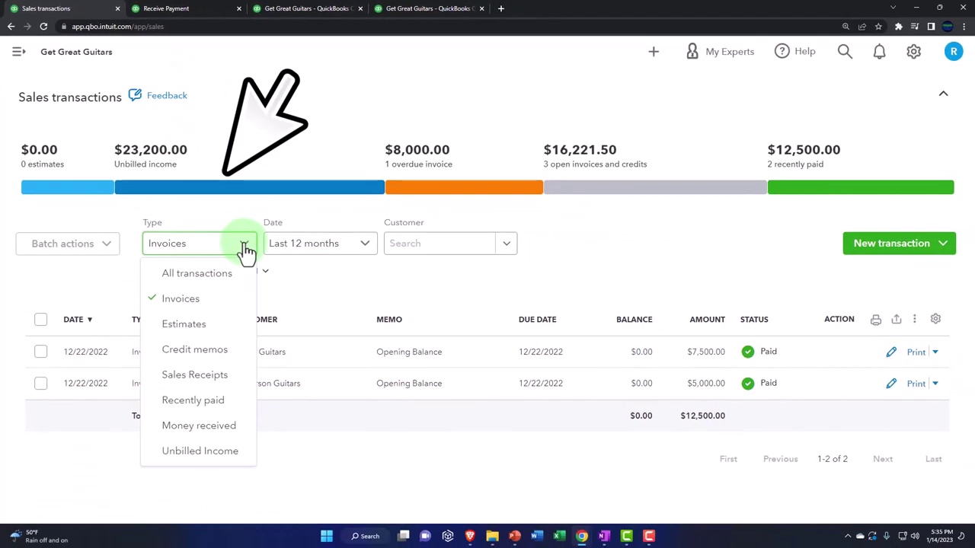
left_click(271, 279)
left_click(201, 303)
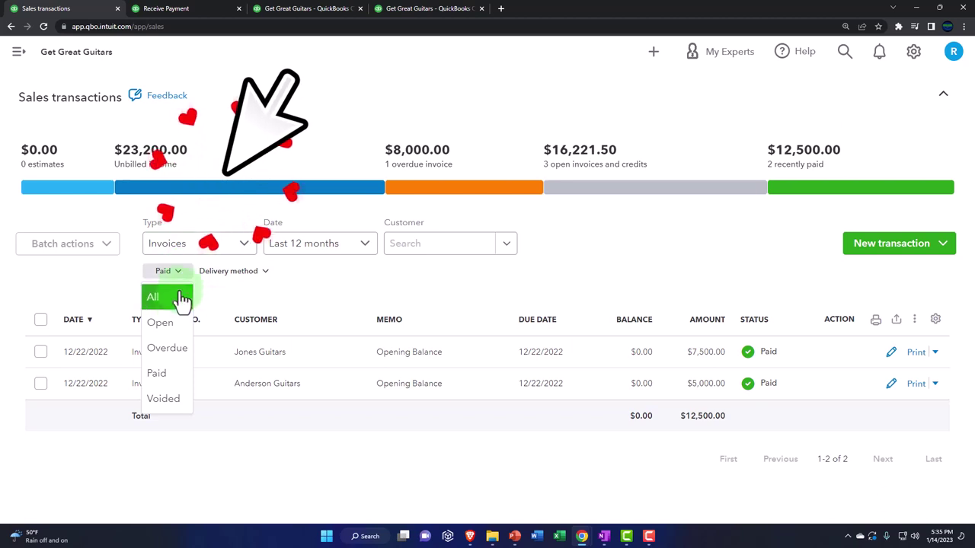
left_click(176, 328)
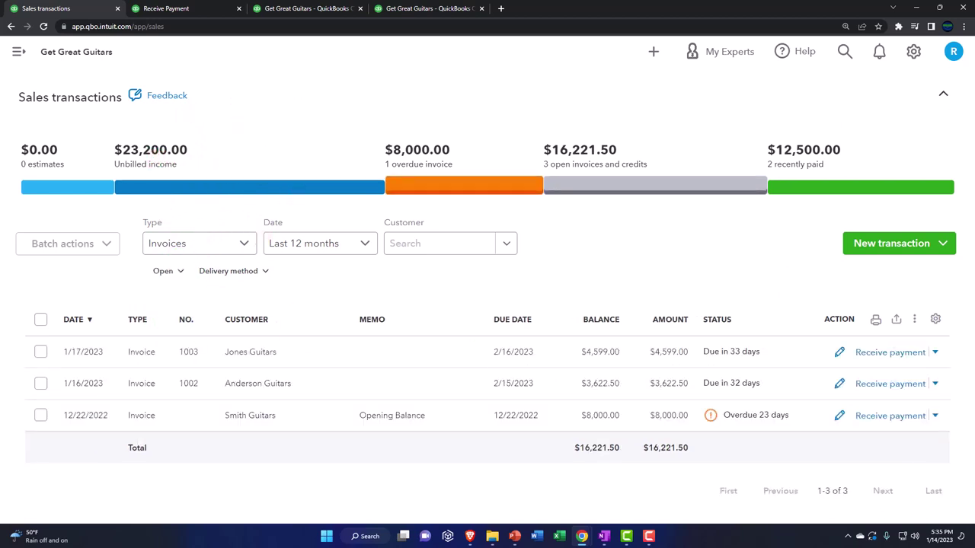
- Switch to the Sample Company window, look up the All sales list under its Bookkeeping transactions, and return to Get Great Guitars
key("alt+Tab")
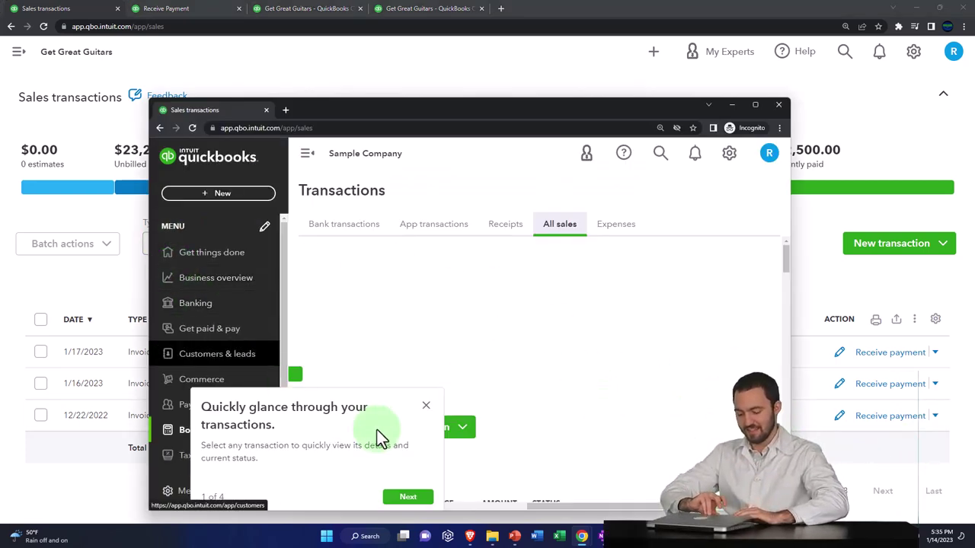
left_click(426, 405)
mouse_move(178, 280)
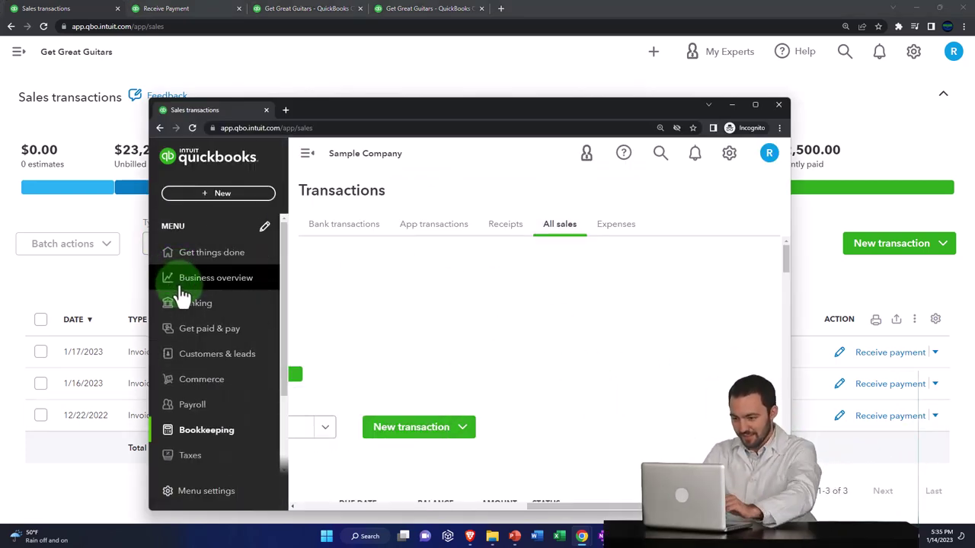
left_click(199, 433)
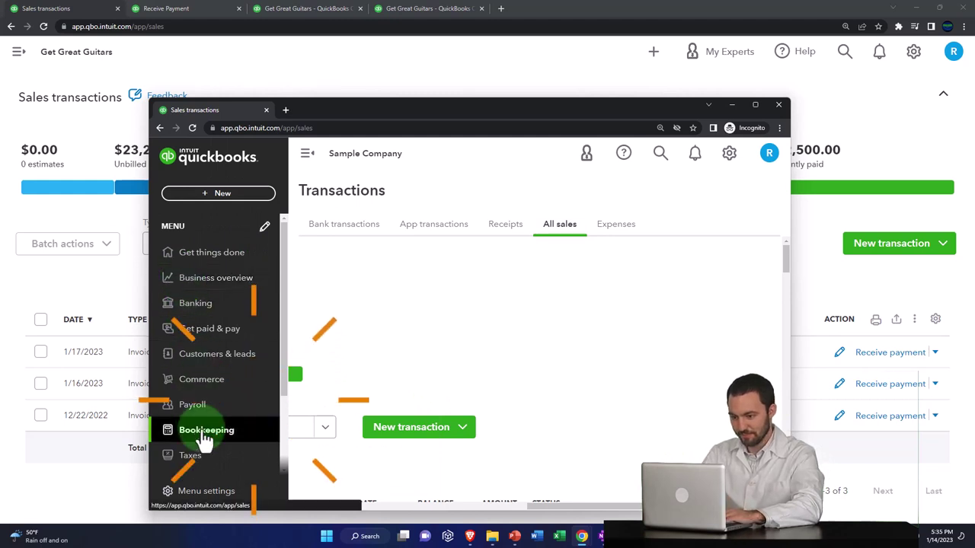
left_click(215, 197)
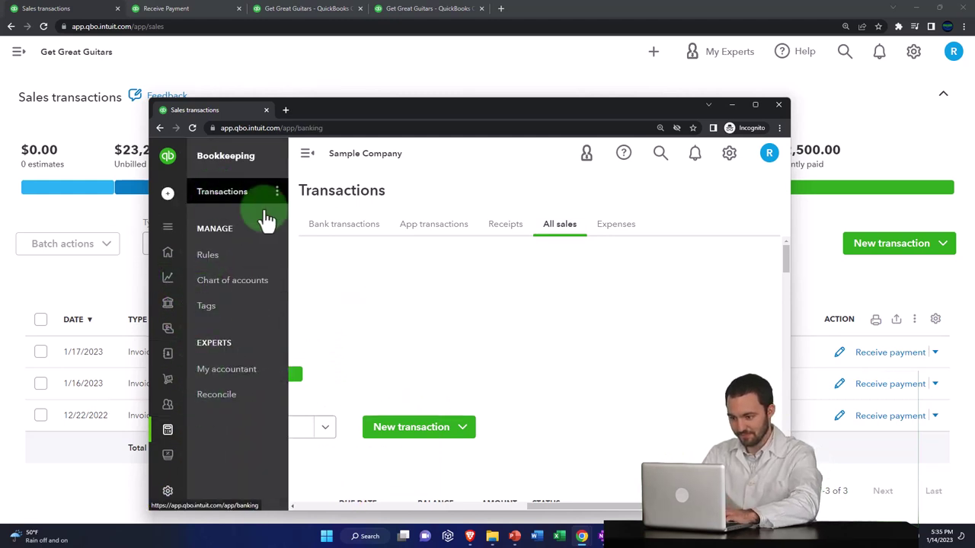
left_click(546, 236)
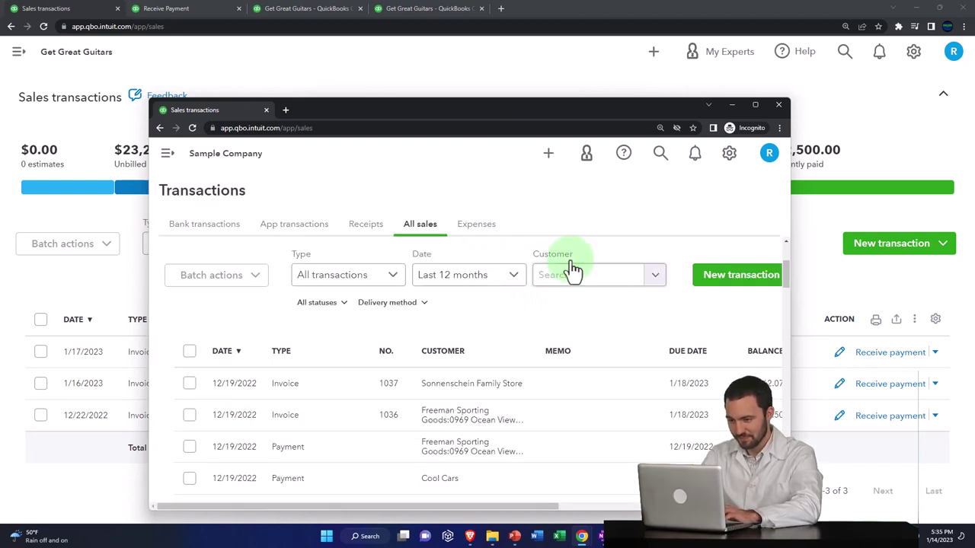
left_click_drag(553, 116, 948, 277)
key("alt+Tab")
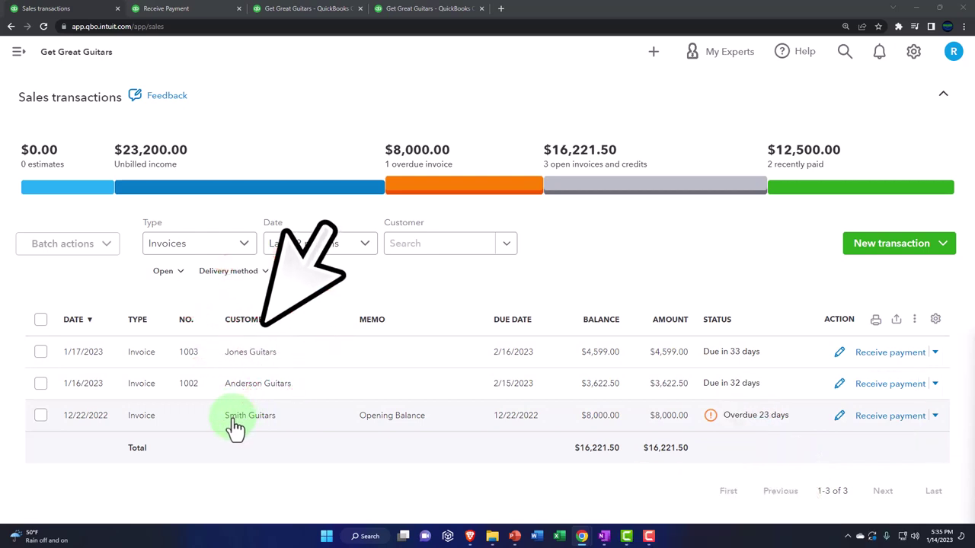
- Receive an $8,000.00 Cash payment on Smith Guitars' 12/22/2022 invoice, depositing it to Payments to deposit, and save and close it
left_click(901, 423)
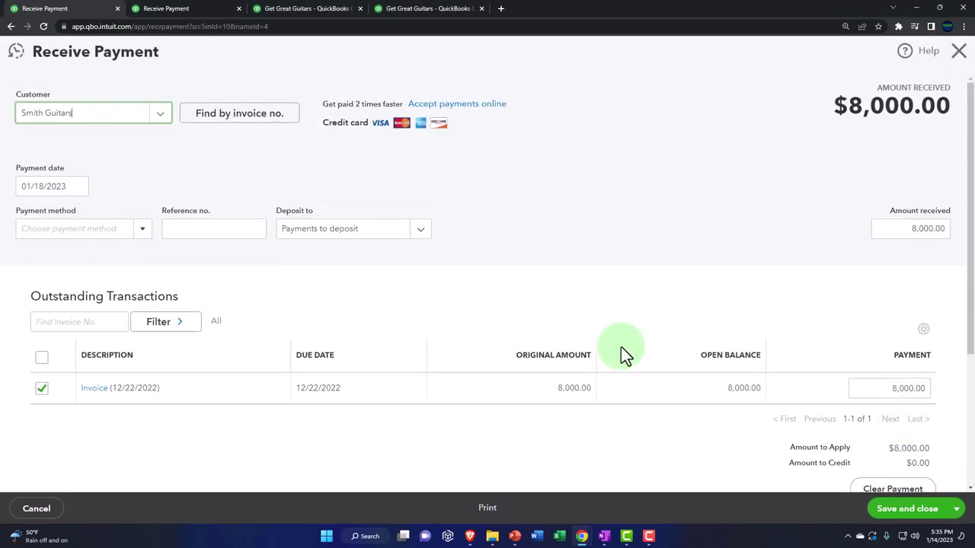
left_click(183, 174)
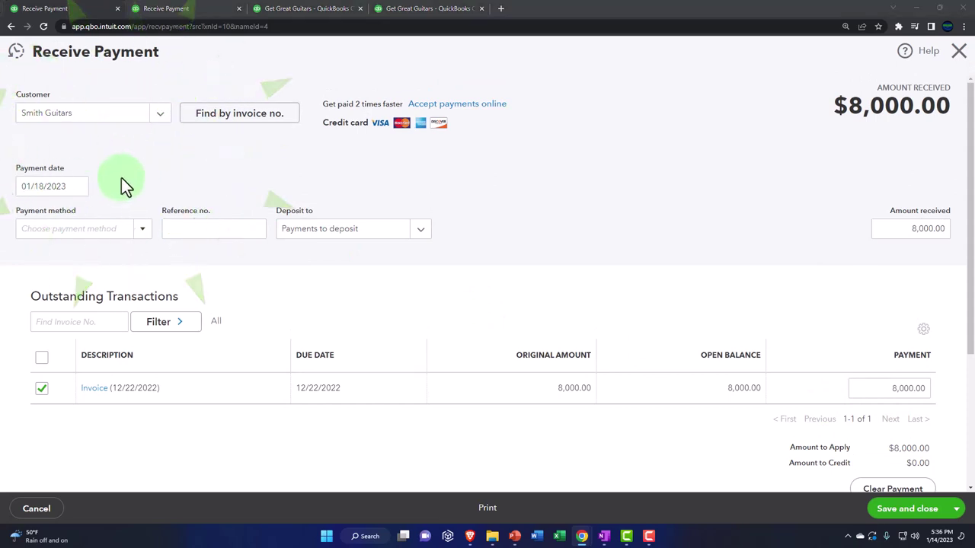
left_click(51, 189)
left_click(119, 220)
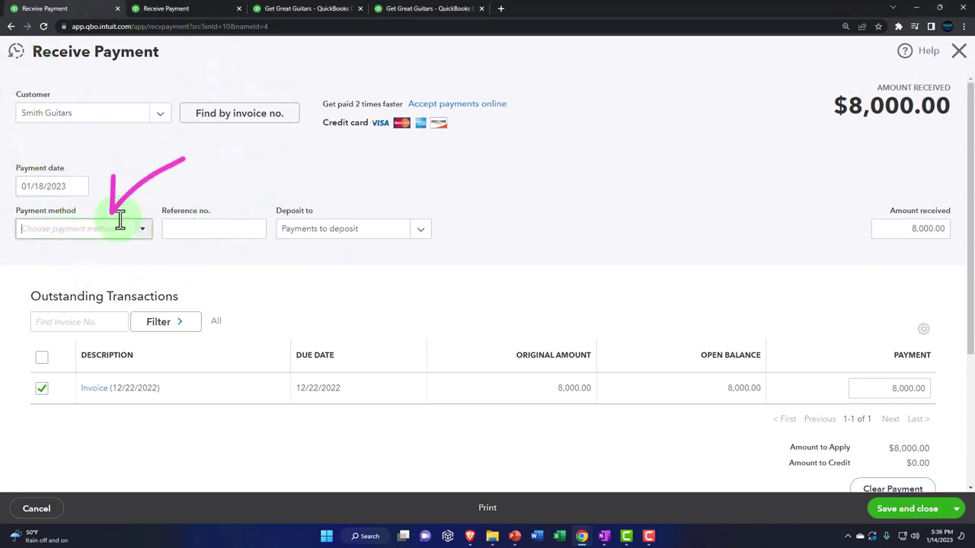
left_click(143, 235)
left_click(98, 276)
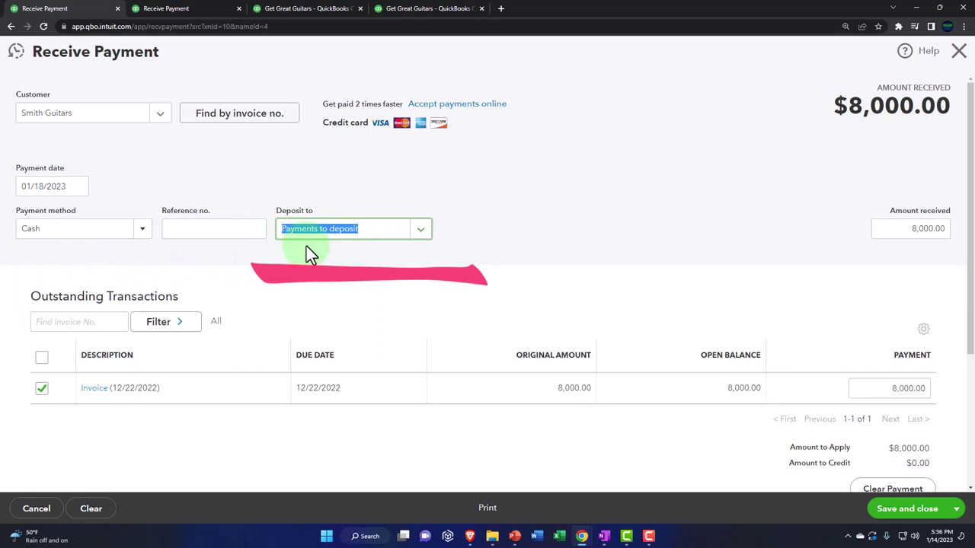
key("Tab")
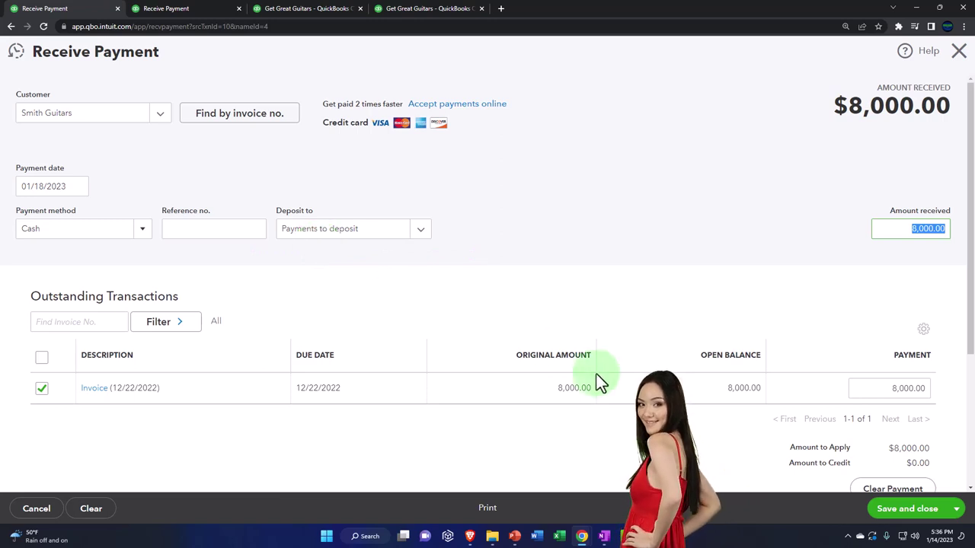
left_click(911, 518)
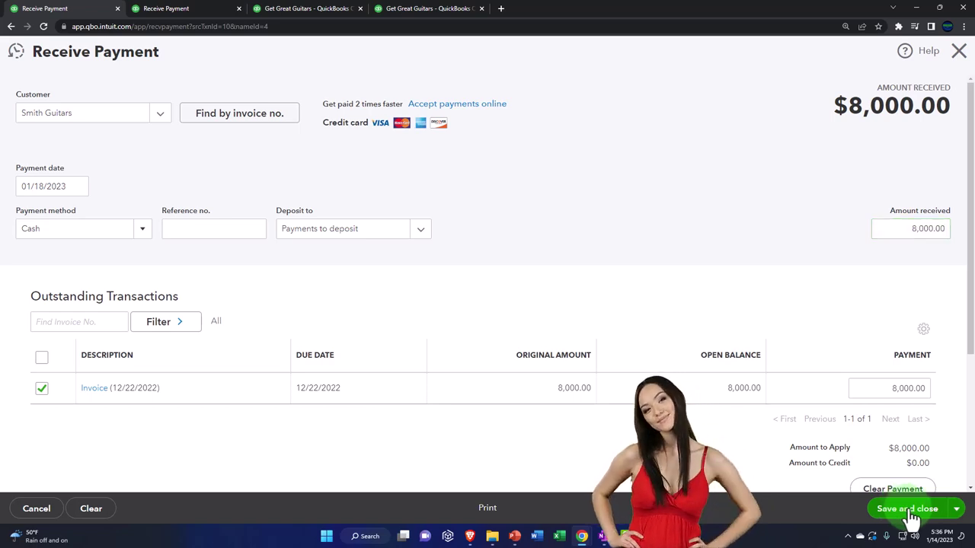
- Refresh the balance sheet, trace the Smith Guitars payment through the Accounts Receivable transactions, and return to the report summary
left_click(191, 10)
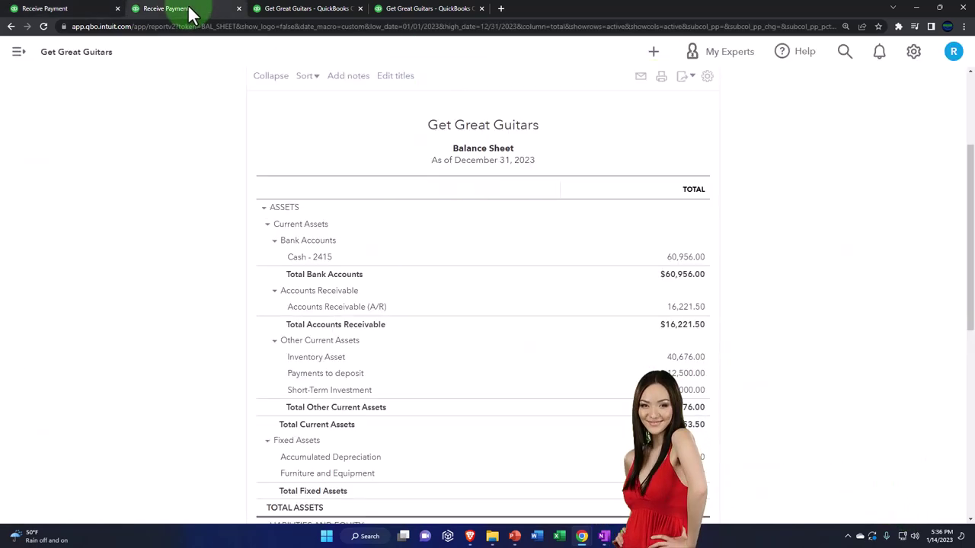
scroll(557, 322, "up", 3)
scroll(542, 384, "down", 2)
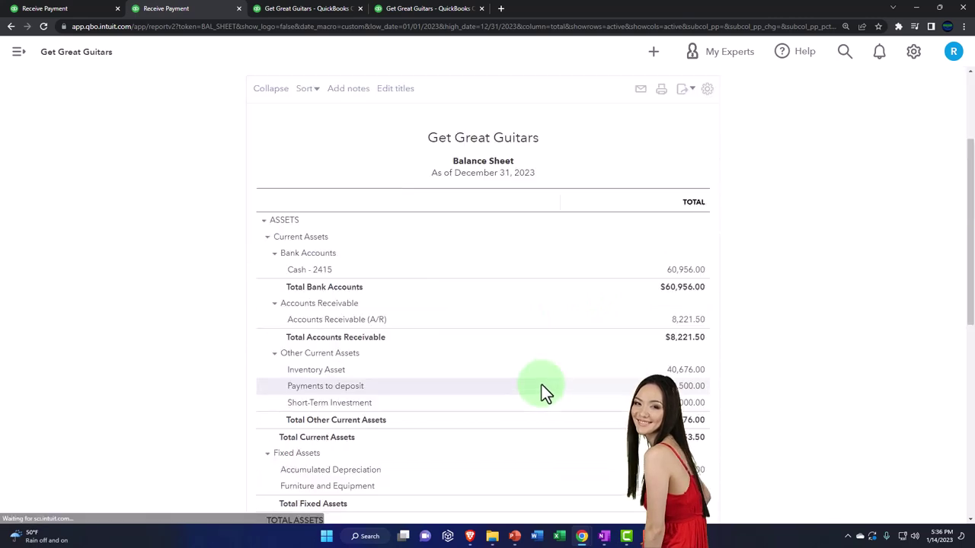
left_click(678, 326)
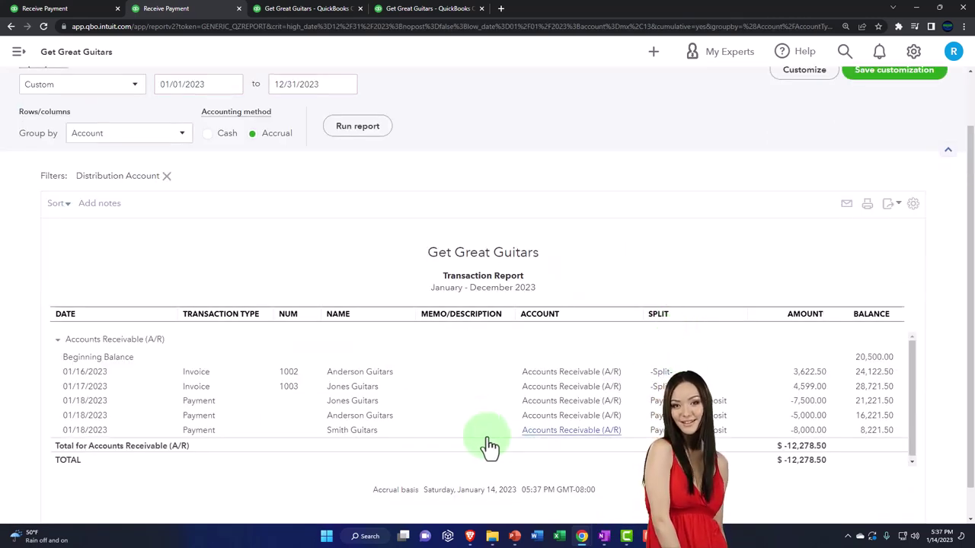
left_click(797, 431)
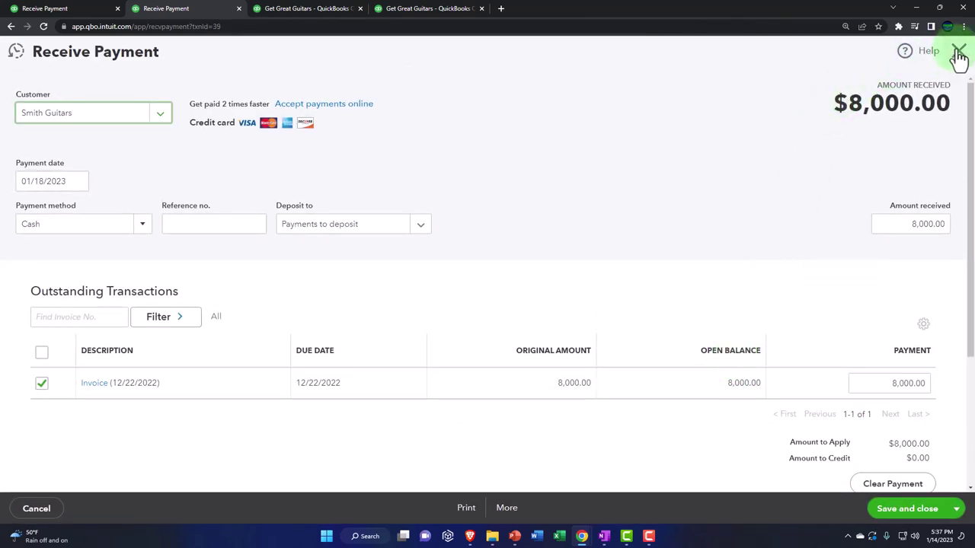
left_click(958, 54)
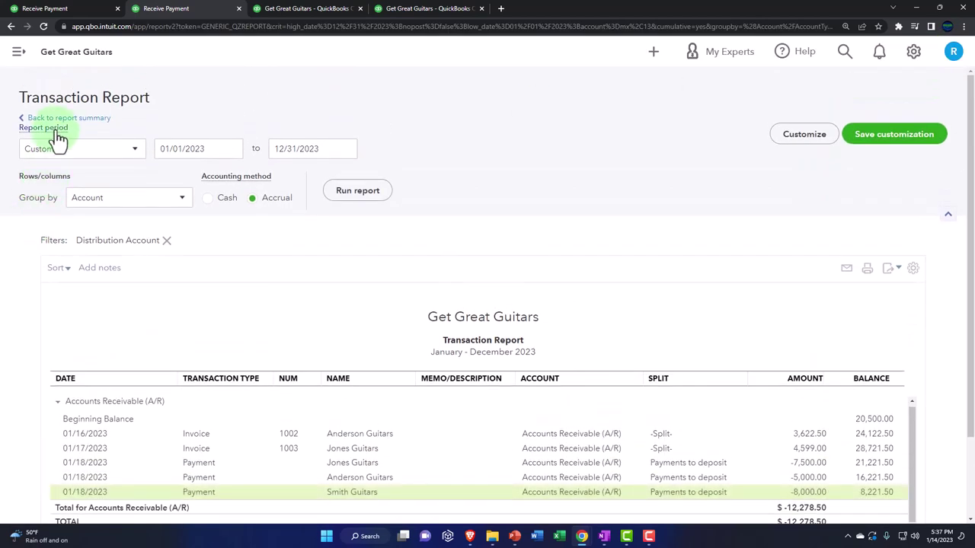
left_click(65, 118)
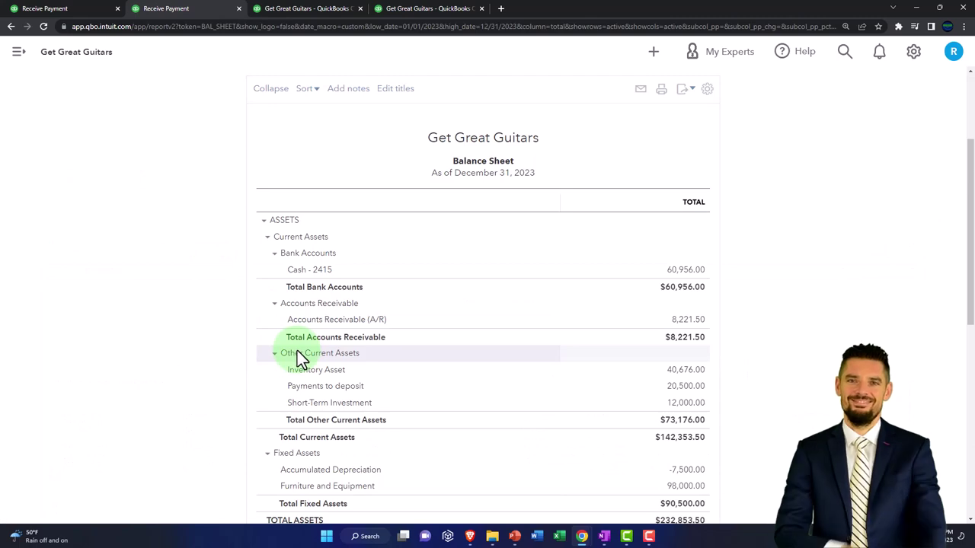
- Examine the payments making up the Payments to deposit balance and return to the balance sheet
scroll(322, 348, "down", 1)
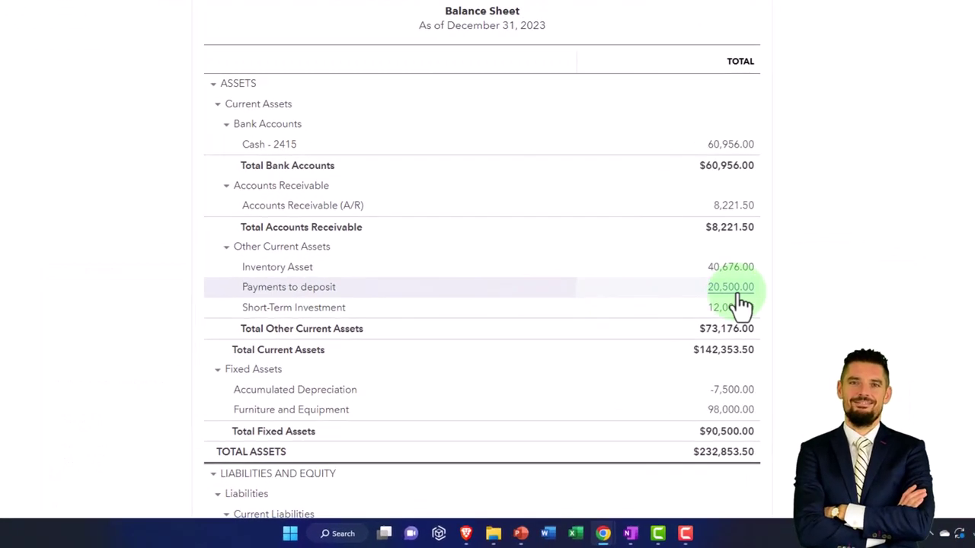
left_click(691, 340)
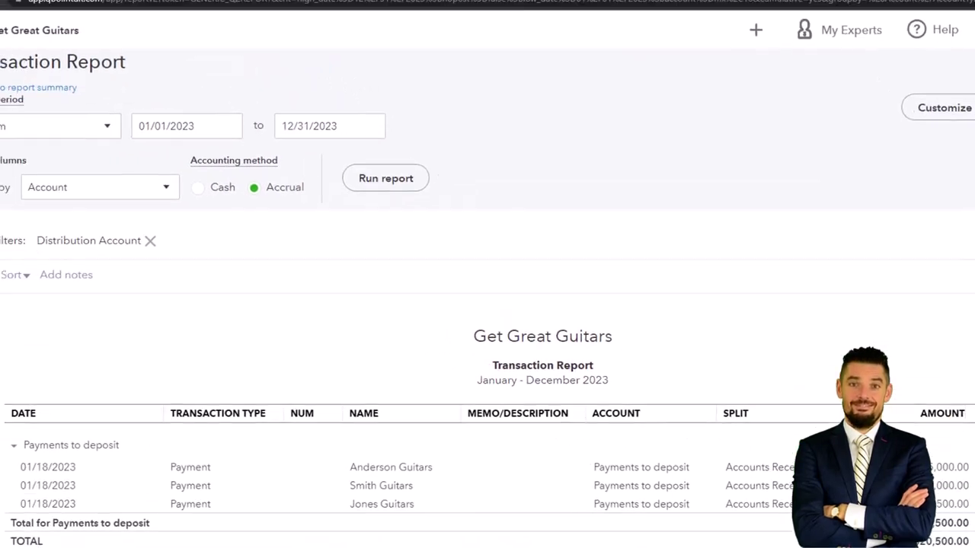
left_click(124, 124)
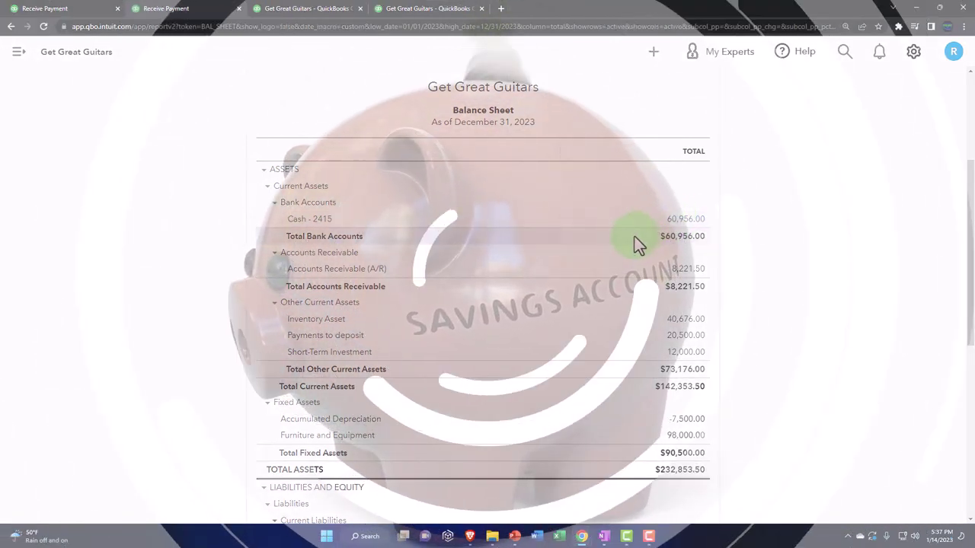
- Start a new bank deposit, review the customer payments available for deposit, and close it without saving
left_click(72, 12)
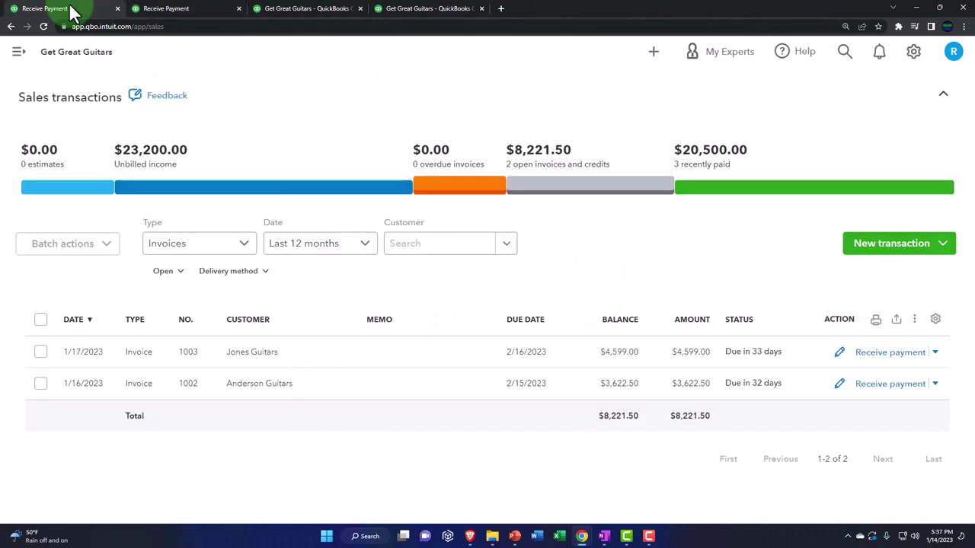
left_click(651, 54)
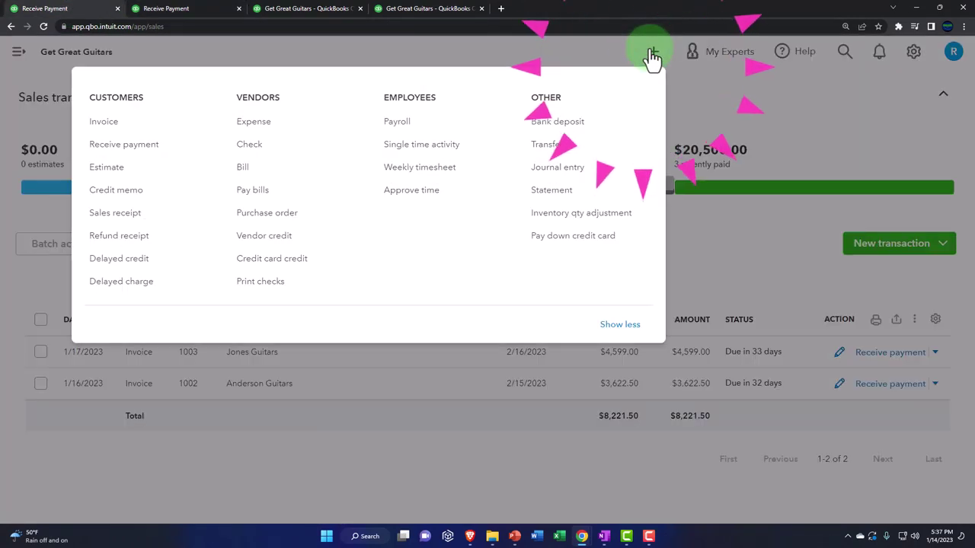
left_click(579, 123)
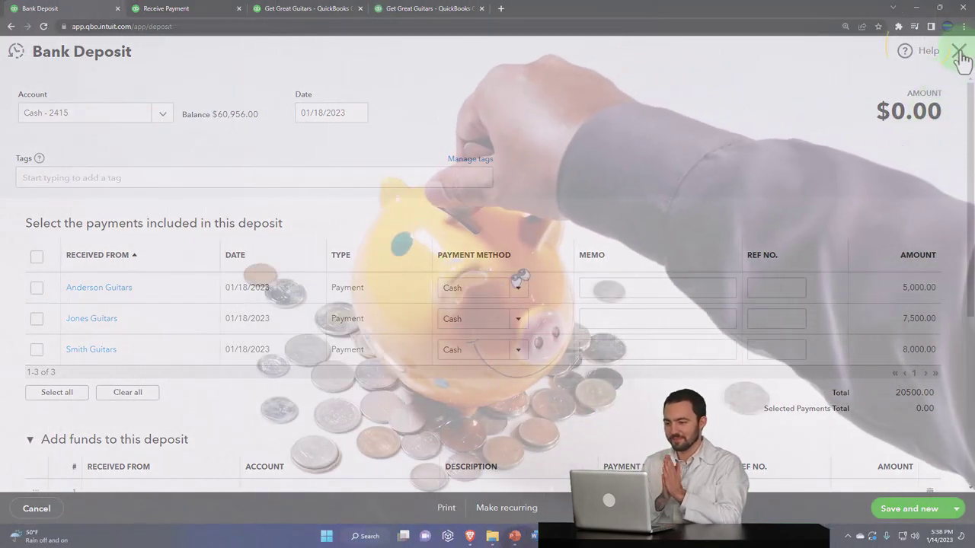
left_click(959, 52)
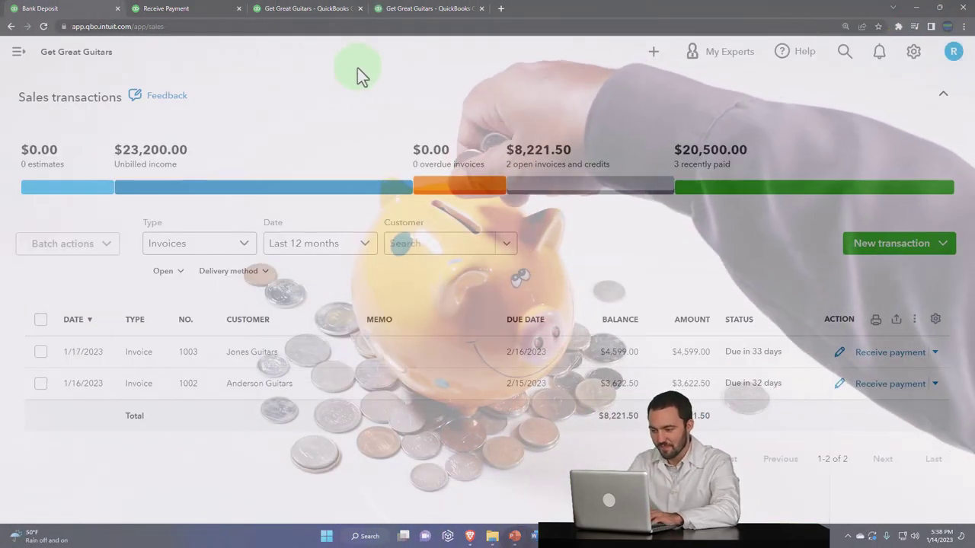
- Rerun the A/R Aging Summary as of 12/31/2023 and compare its total with Accounts Receivable on the balance sheet
left_click(259, 9)
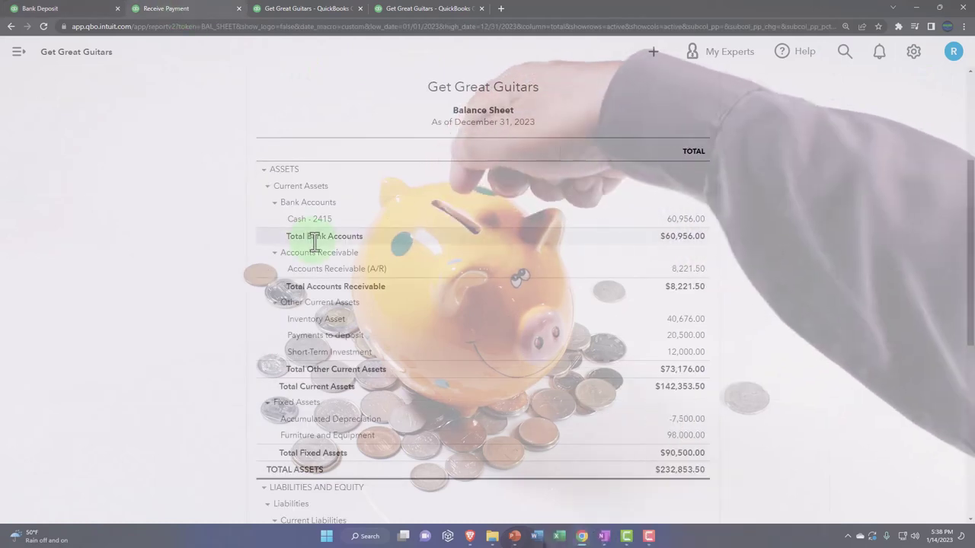
left_click(397, 10)
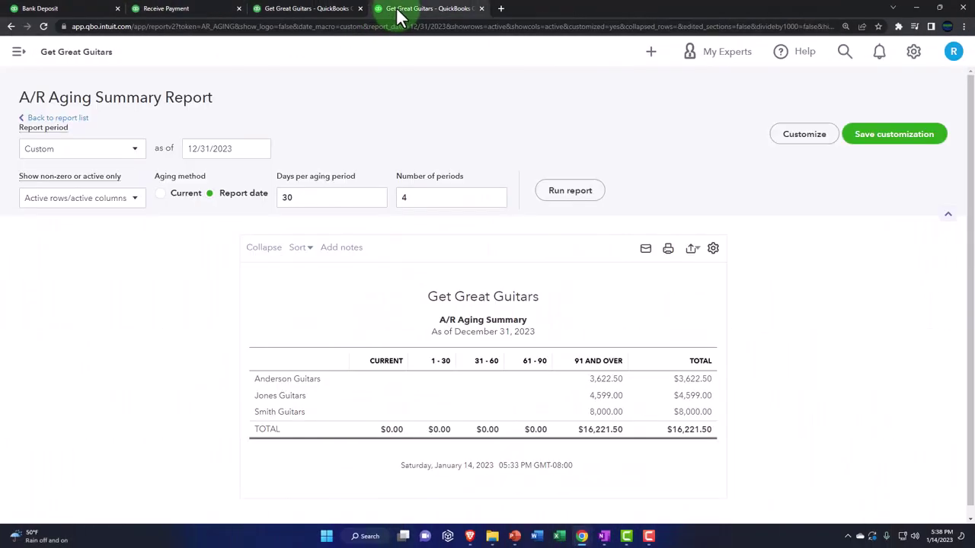
left_click(570, 192)
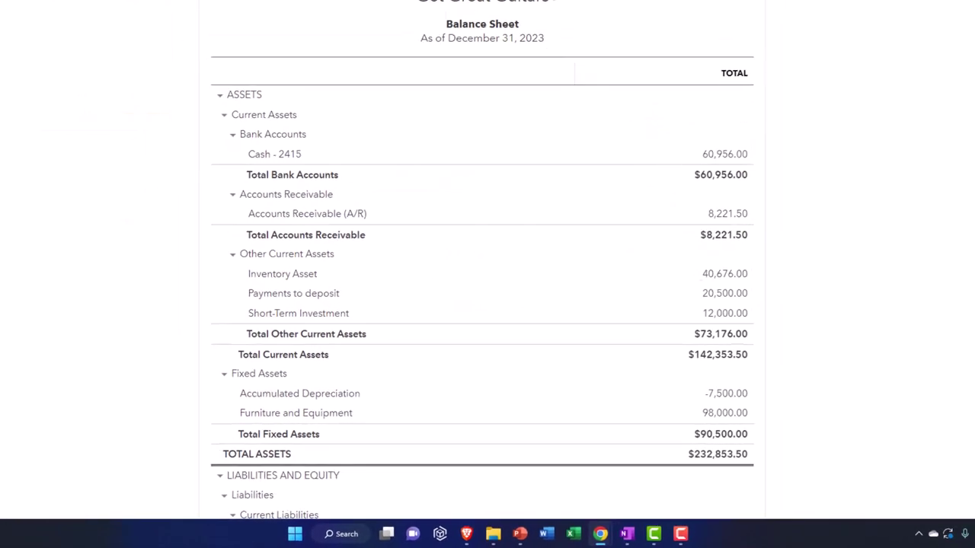
left_click(406, 11)
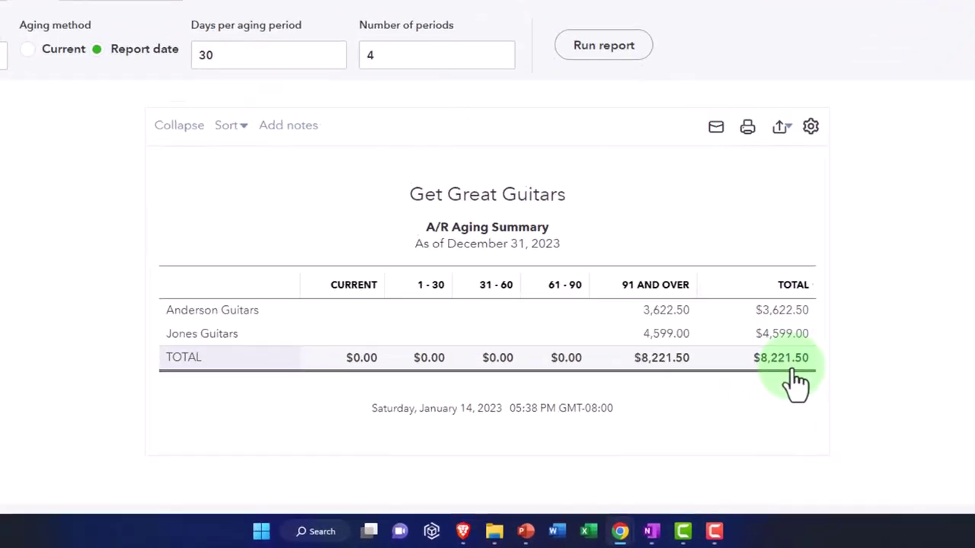
left_click(796, 384)
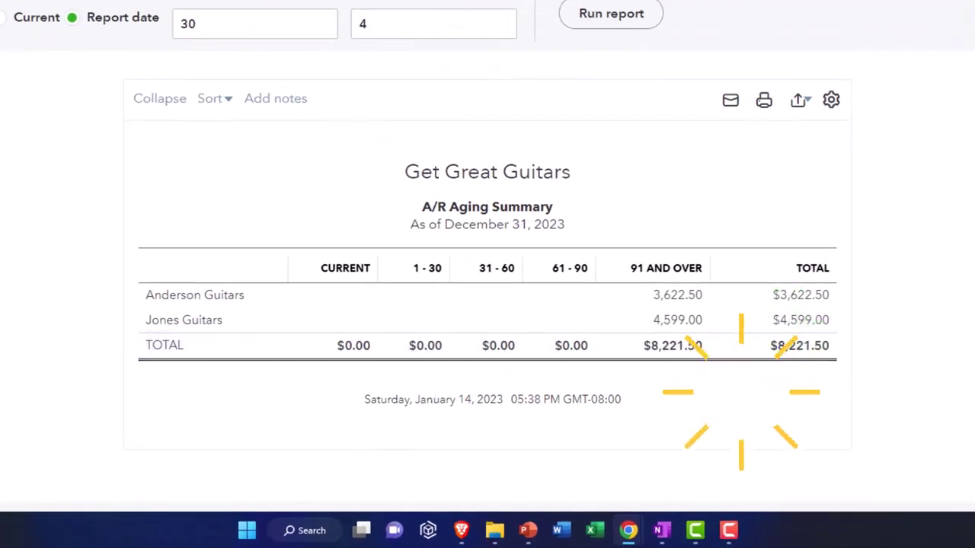
left_click(189, 9)
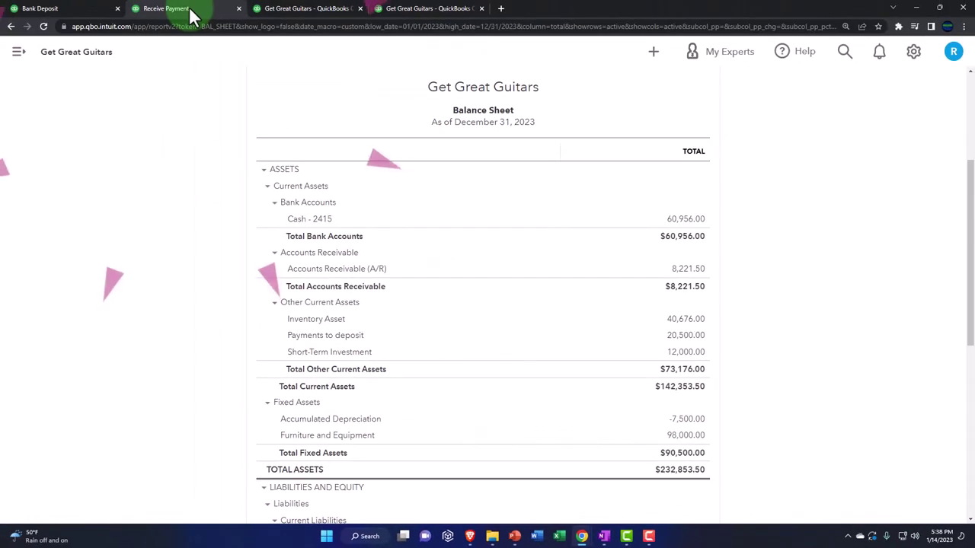
- Filter the invoices in the All sales transactions list by the Paid status
left_click(91, 8)
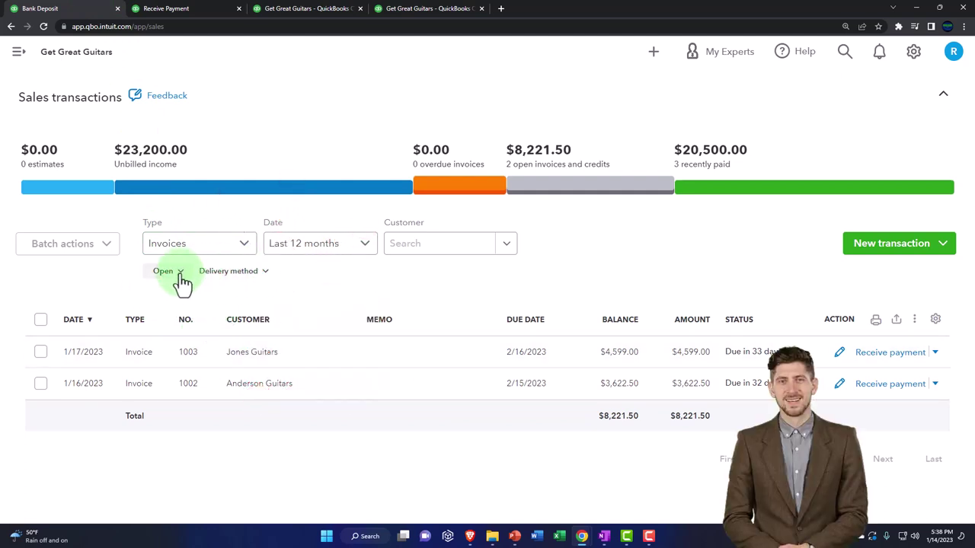
left_click(181, 354)
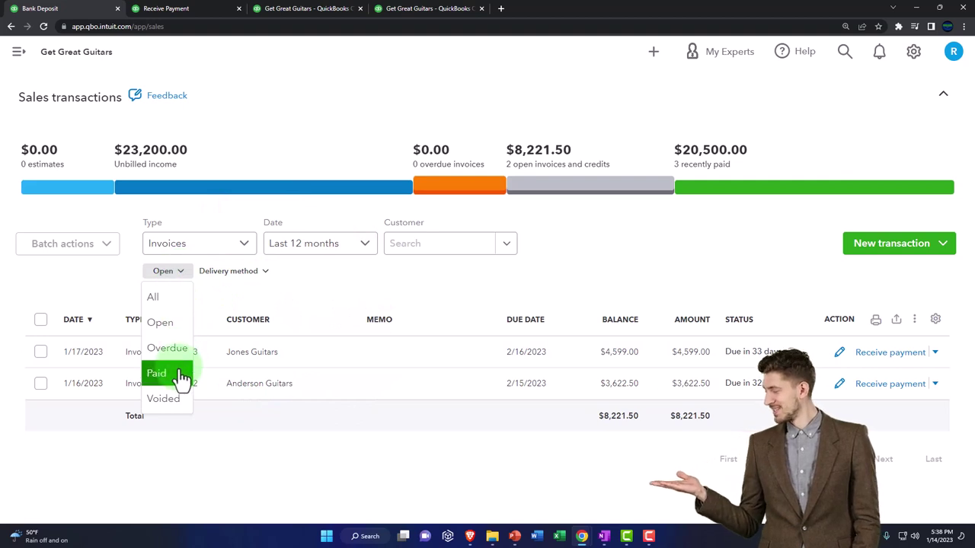
left_click(181, 376)
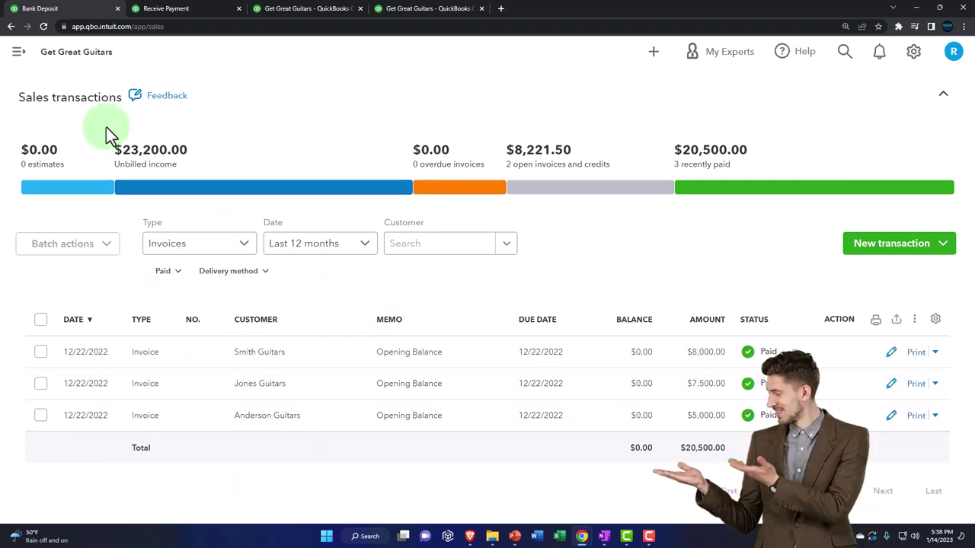
- Open the Invoices list under Sales and review the status of each invoice
left_click(21, 56)
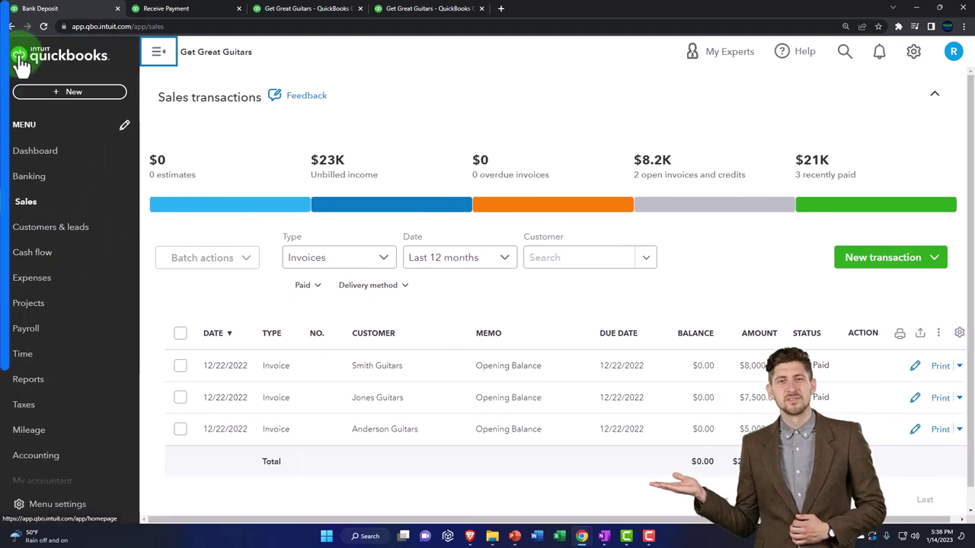
left_click(39, 209)
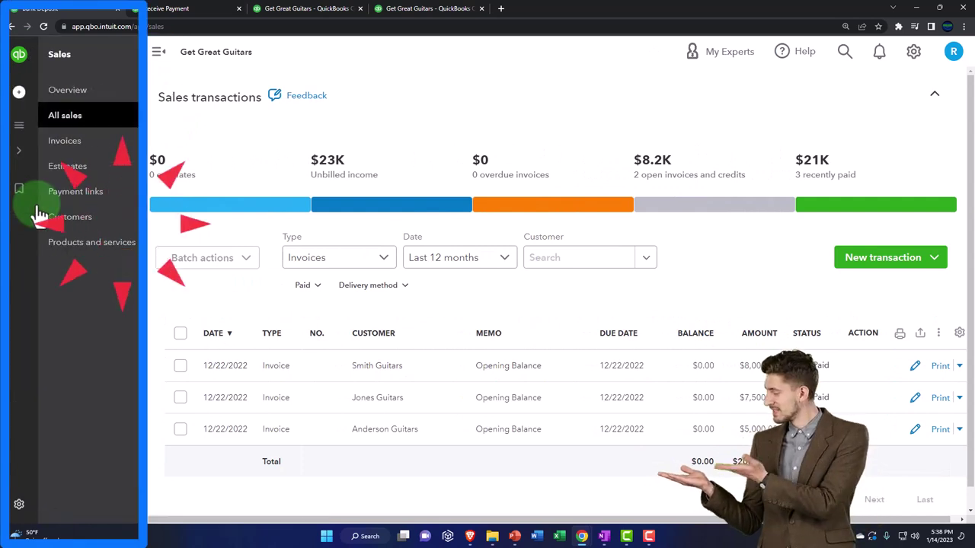
left_click(65, 152)
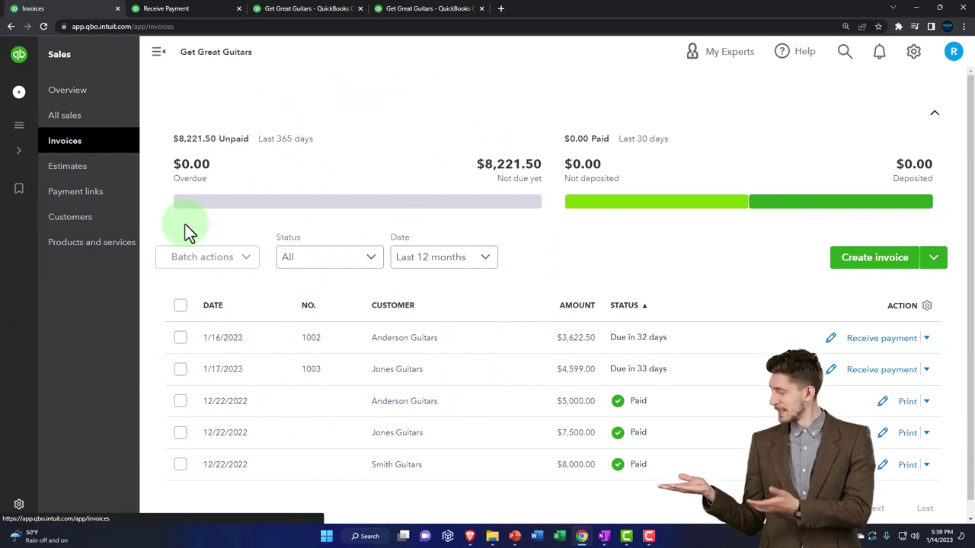
- Open Smith Guitars' record from the customer list, view the payment status on its 12/22/2022 invoice, and close the invoice
left_click(90, 225)
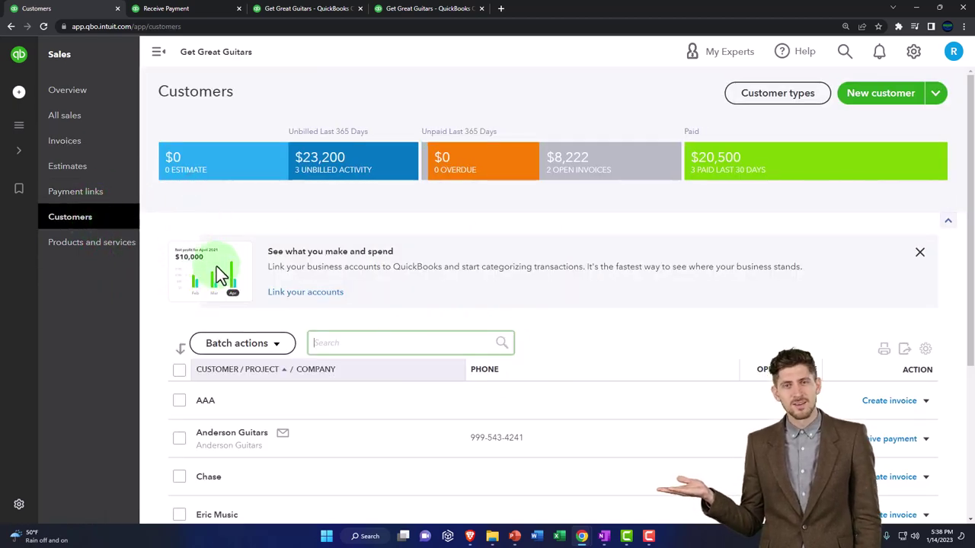
scroll(220, 275, "down", 1)
left_click(159, 52)
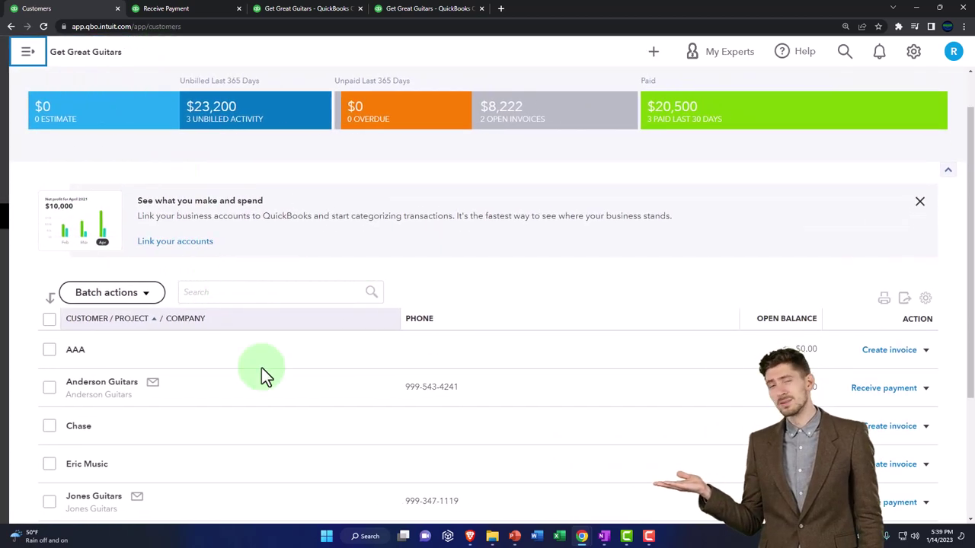
scroll(267, 419, "down", 1)
scroll(268, 427, "down", 1)
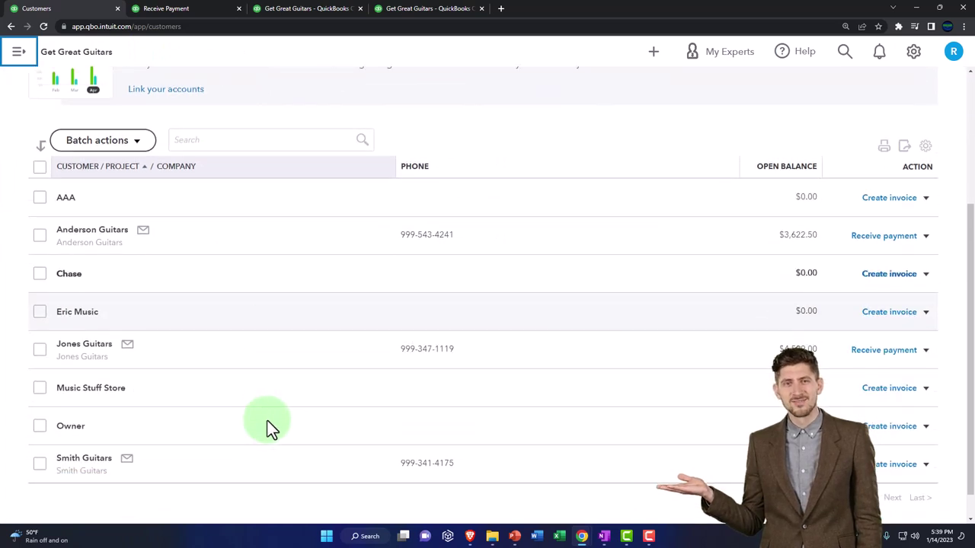
left_click(84, 473)
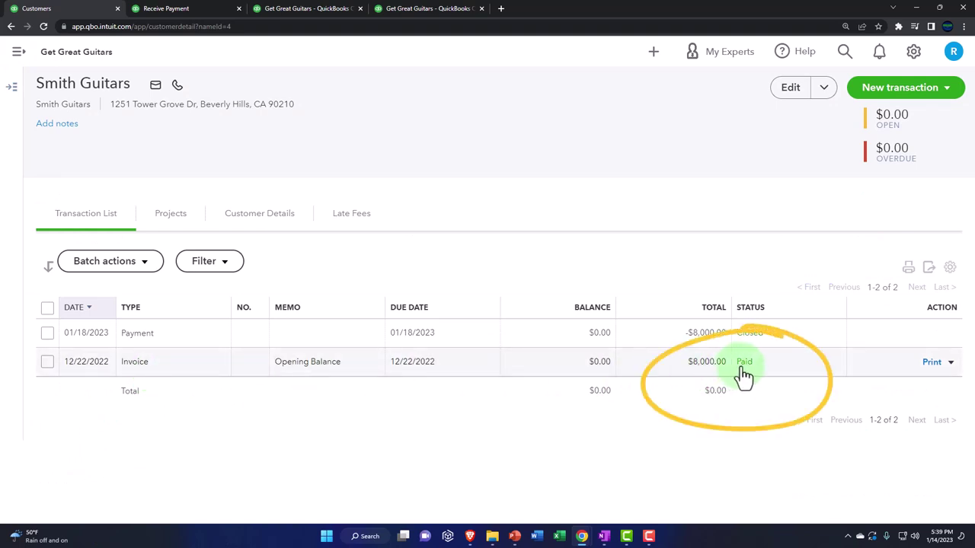
left_click(306, 367)
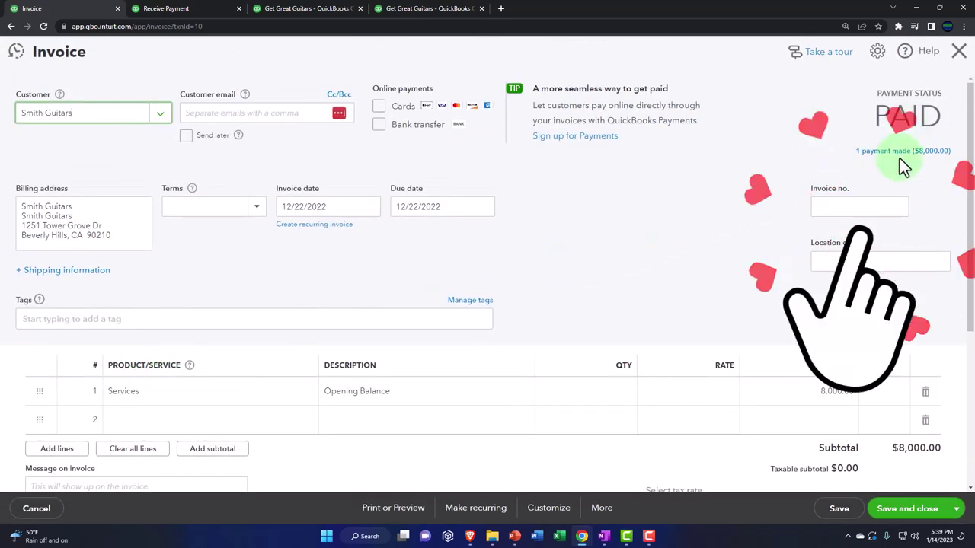
left_click(958, 54)
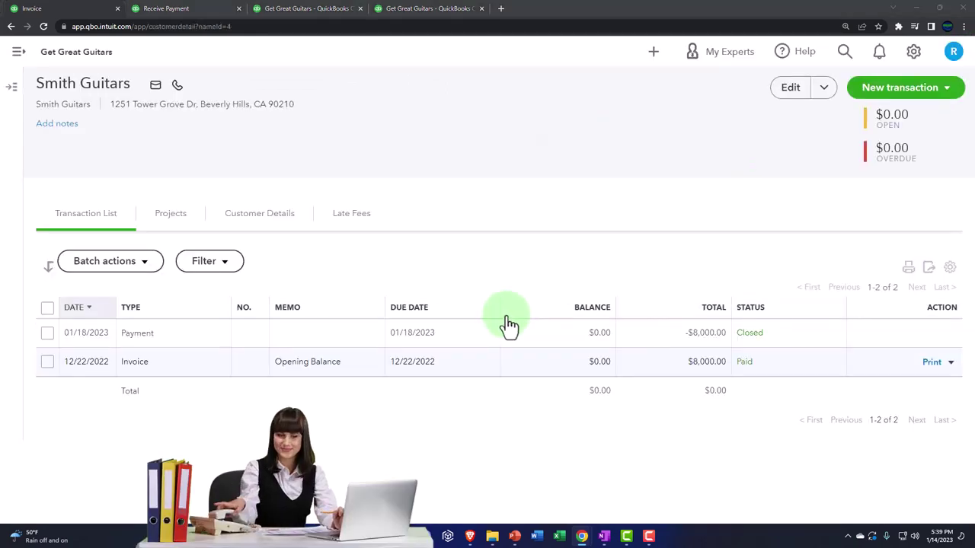
- Find the Trial Balance report by name and open it in place of the A/R Aging Summary
left_click(427, 10)
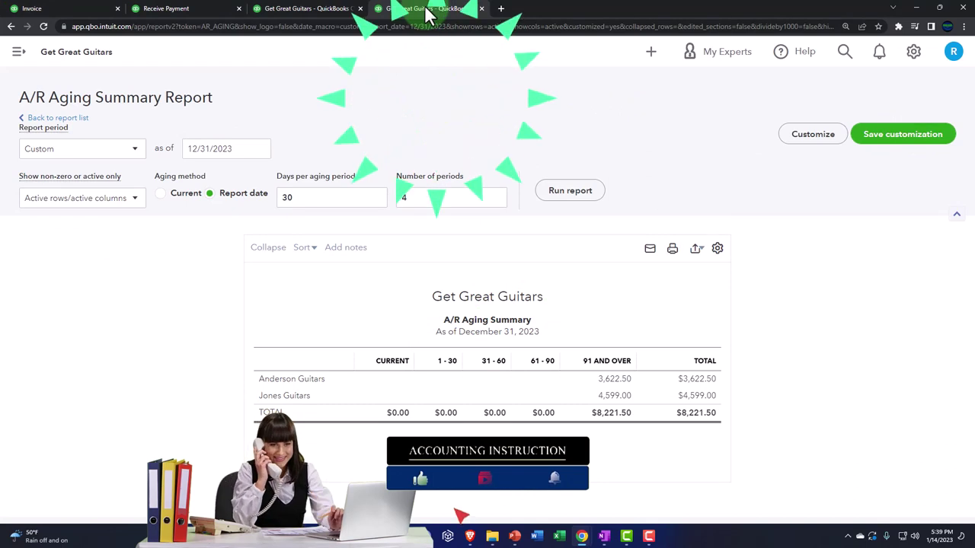
left_click(18, 53)
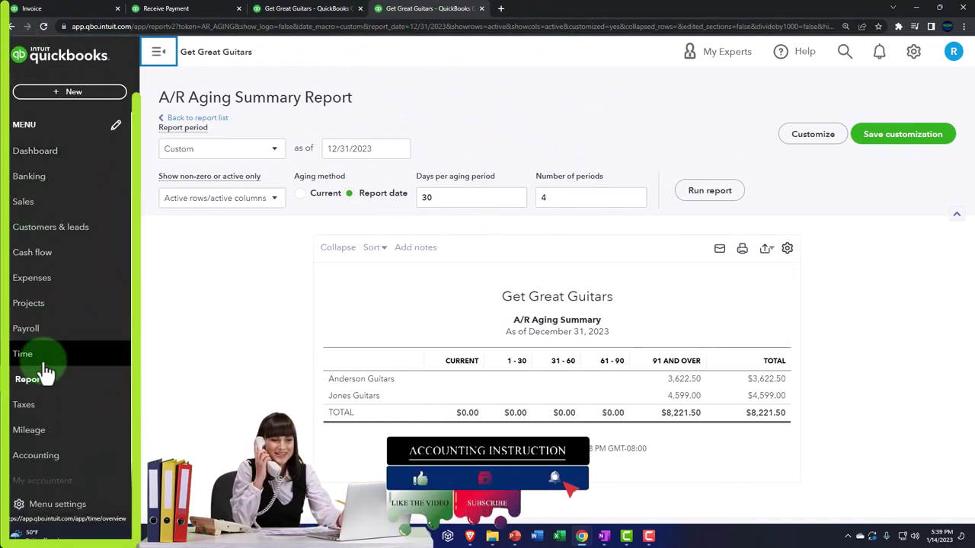
left_click(48, 390)
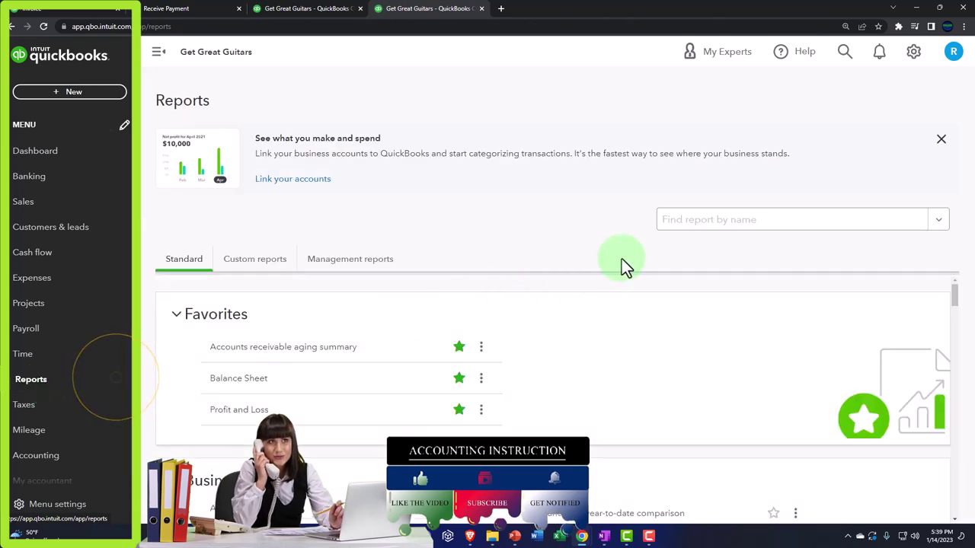
left_click(674, 228)
type("tria")
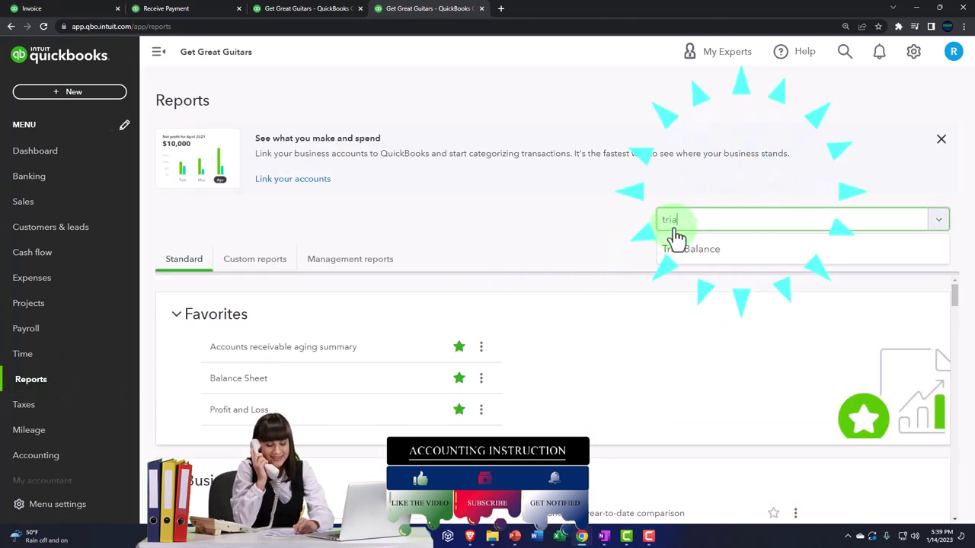
left_click(676, 246)
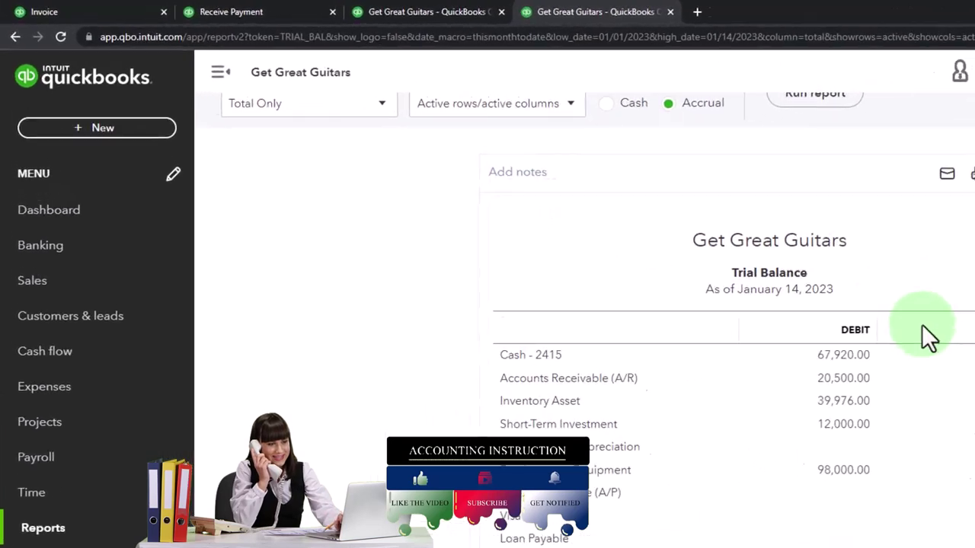
- Set the Trial Balance period to 01/01/2023 through 12/31/2023 and run the report
scroll(926, 335, "up", 3)
left_click(546, 234)
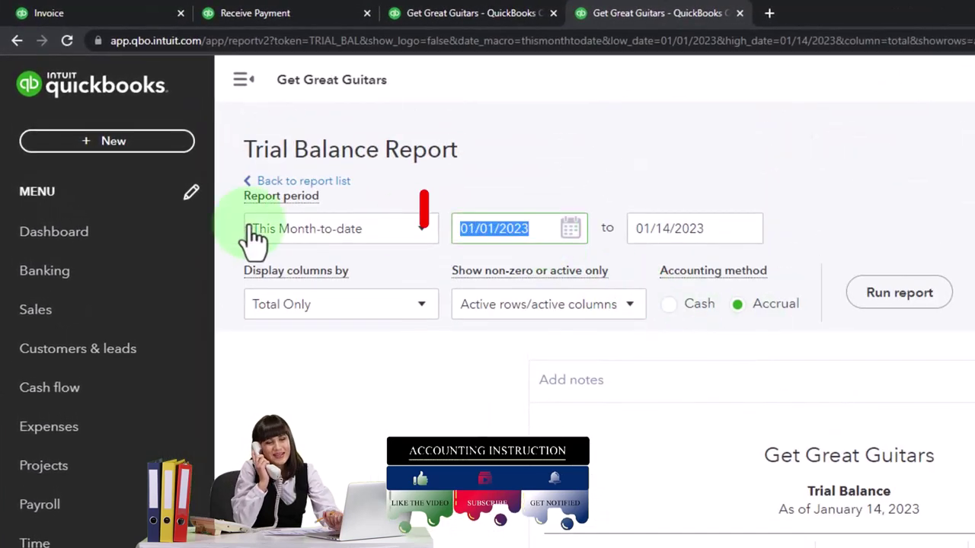
type("0101123")
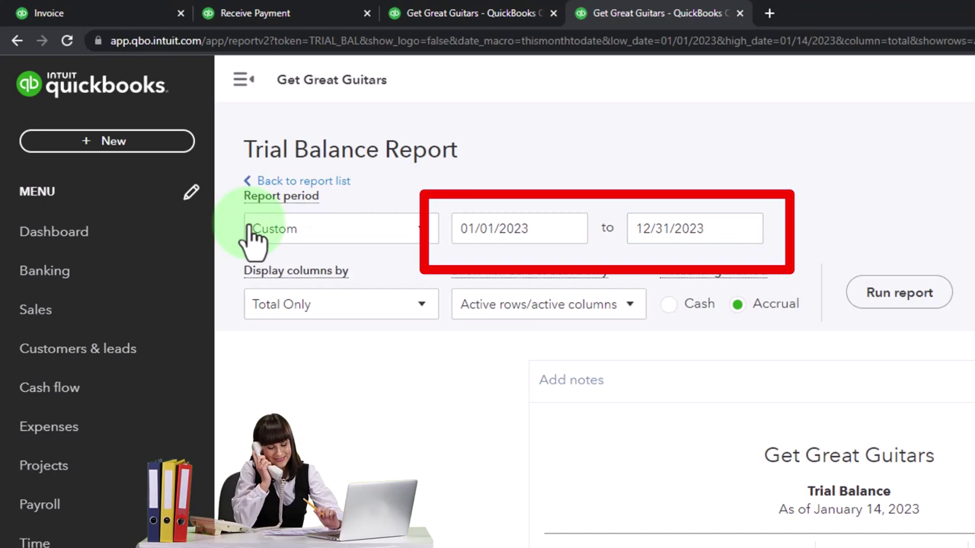
left_click(878, 294)
- Enlarge the Trial Balance and examine its account balances and totals
scroll(457, 168, "down", 4)
left_click(244, 79)
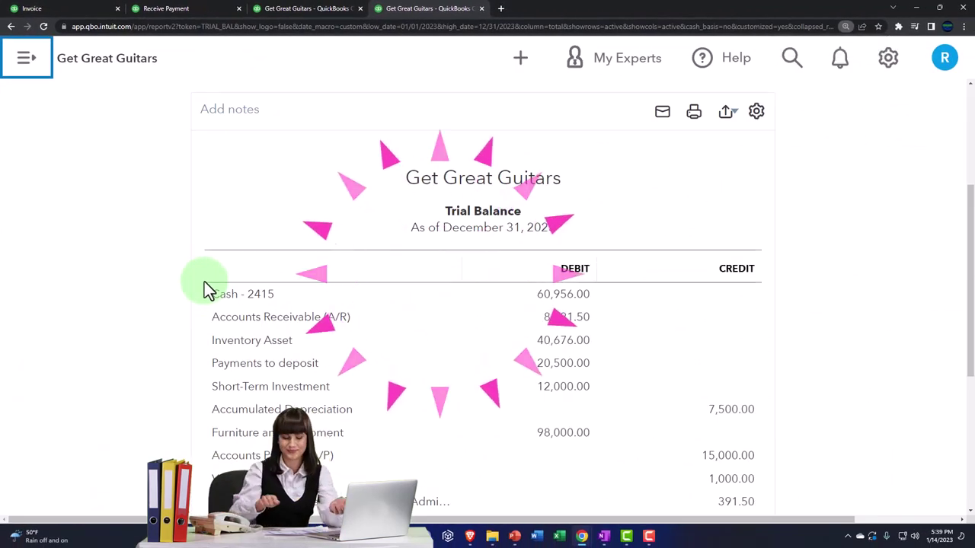
key("ctrl+plus")
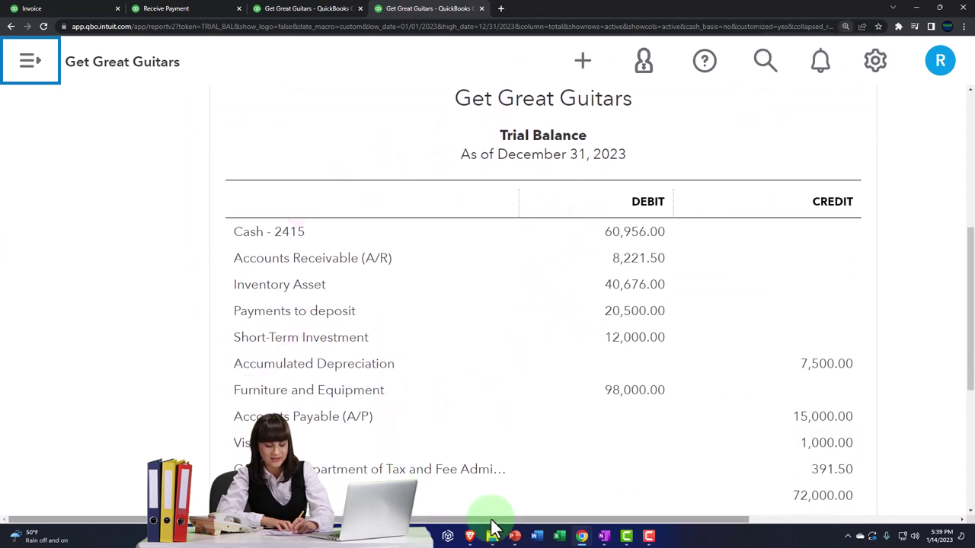
left_click_drag(490, 524, 604, 440)
scroll(609, 434, "down", 1)
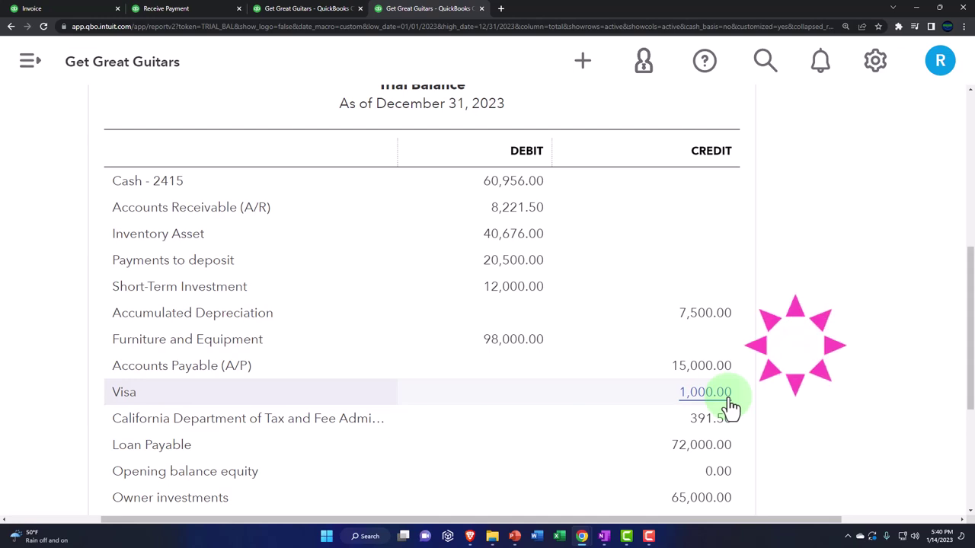
scroll(728, 397, "down", 2)
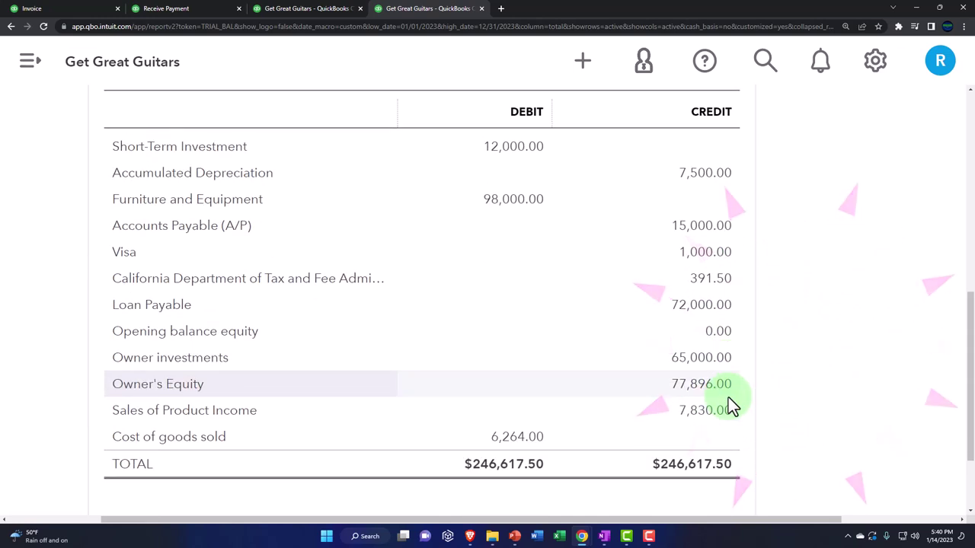